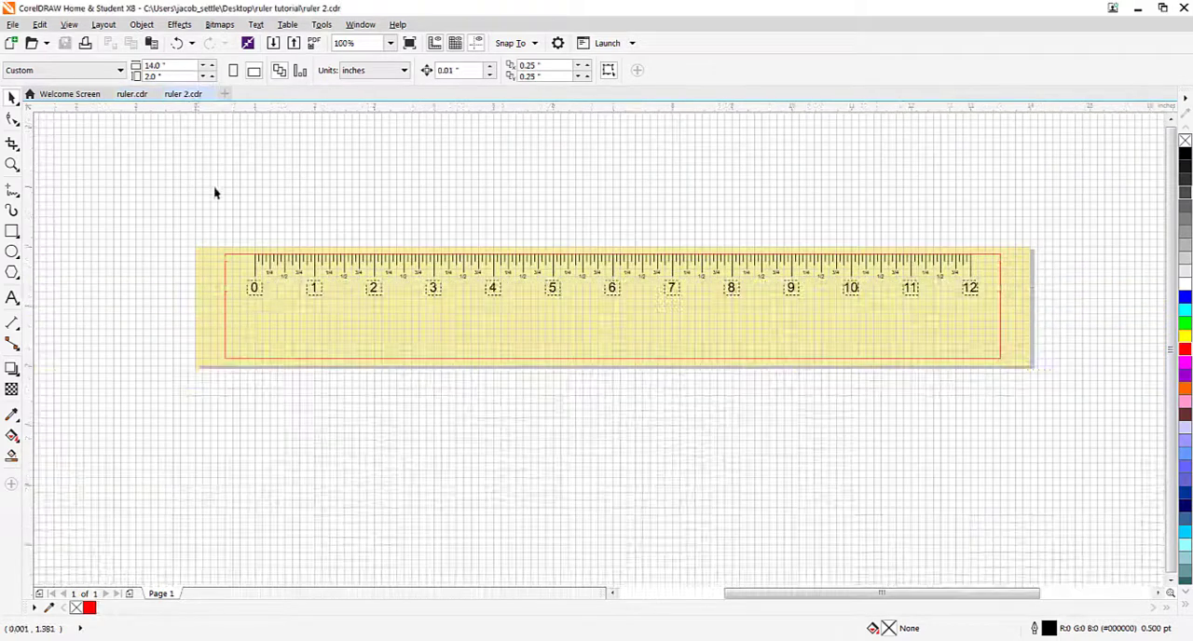
Step: Look over the finished ruler design in ruler.cdr, including its text and logos, and return to ruler 2.cdr
click(131, 94)
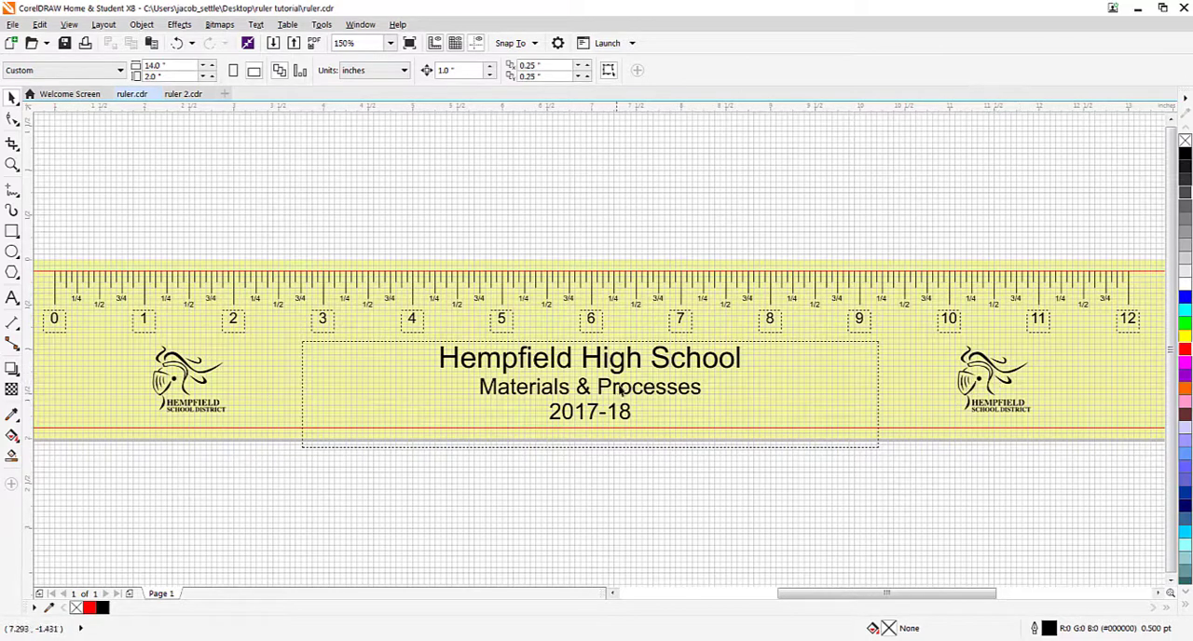
click(182, 94)
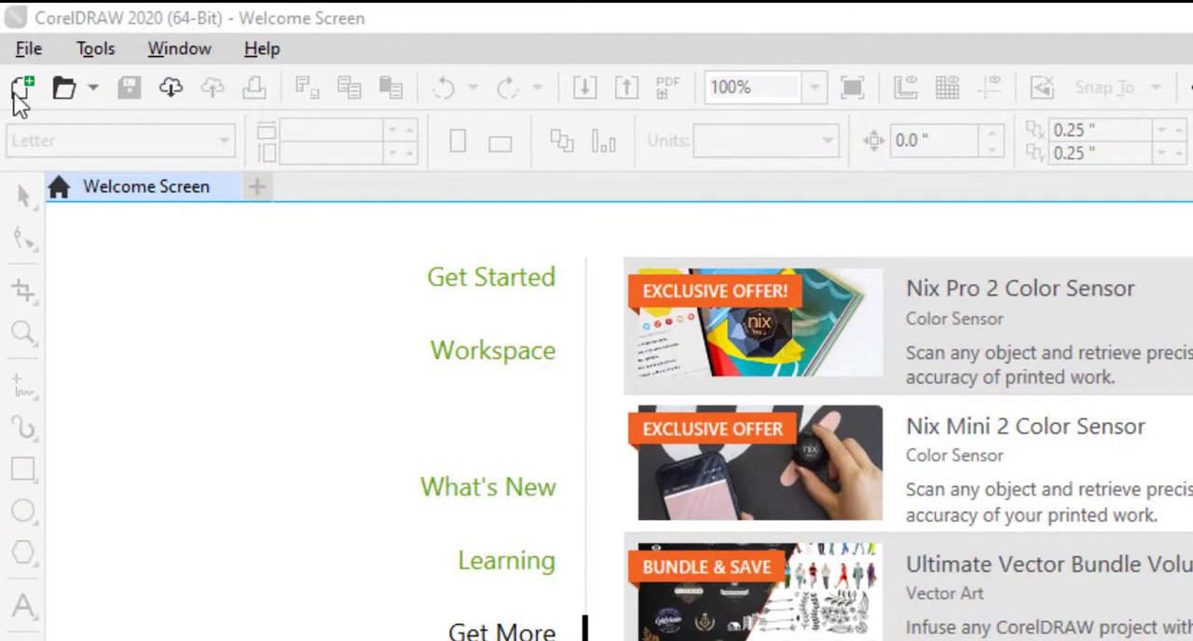
Step: Create a new RGB document 14 inches wide and 2 inches high
click(28, 48)
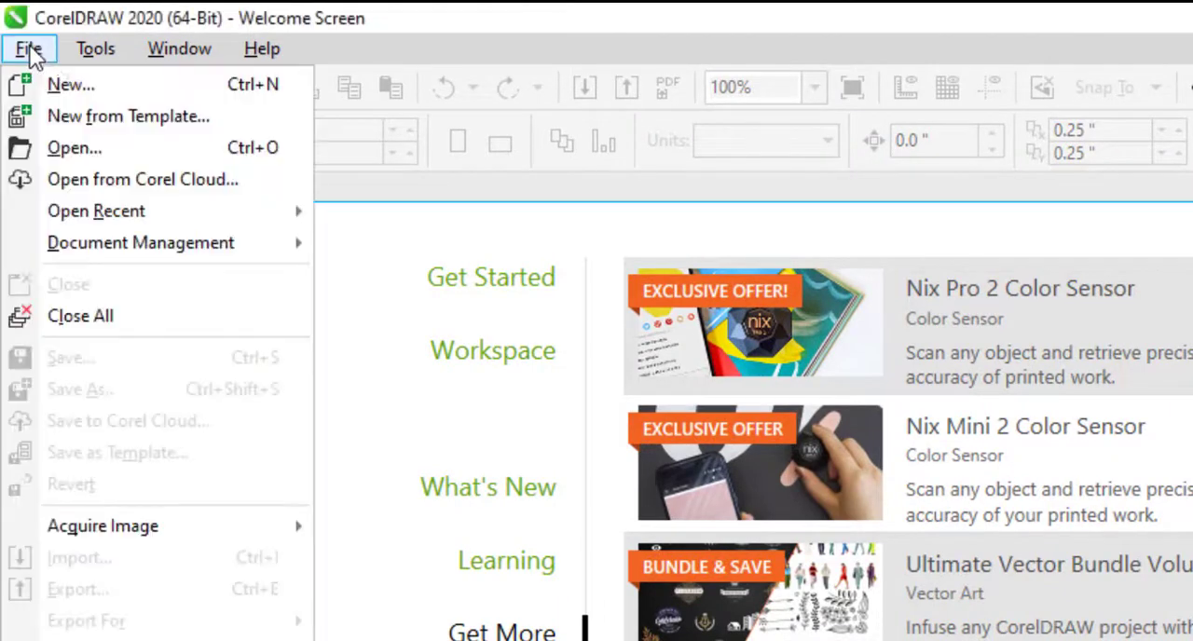
click(74, 83)
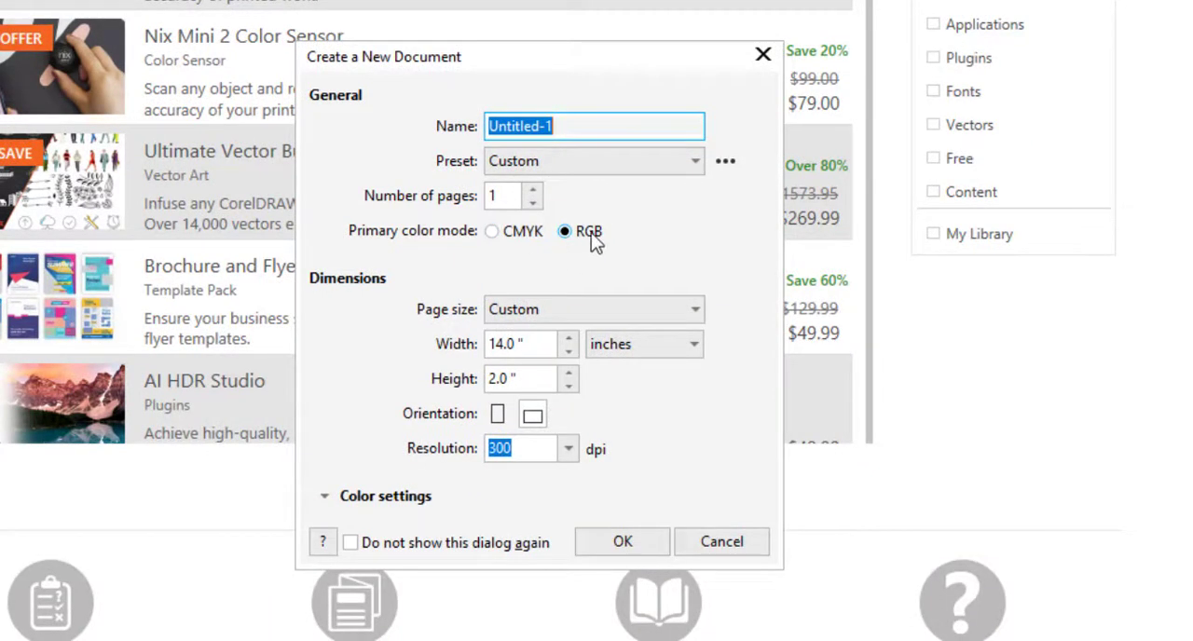
double_click(544, 344)
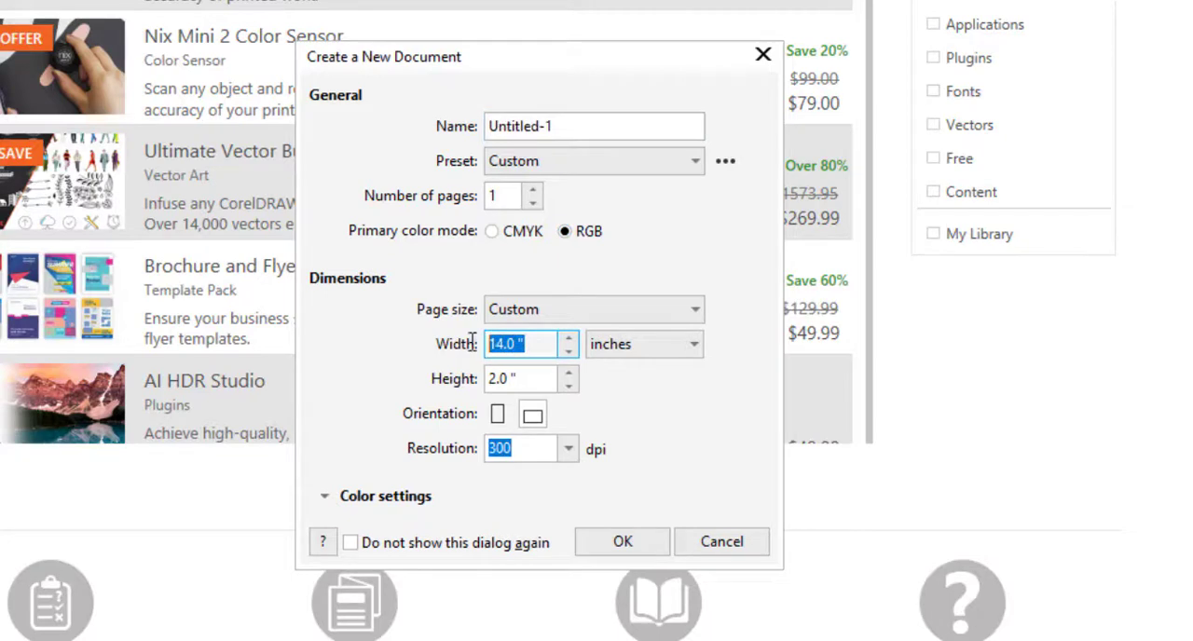
text(14)
key(Tab)
text(2)
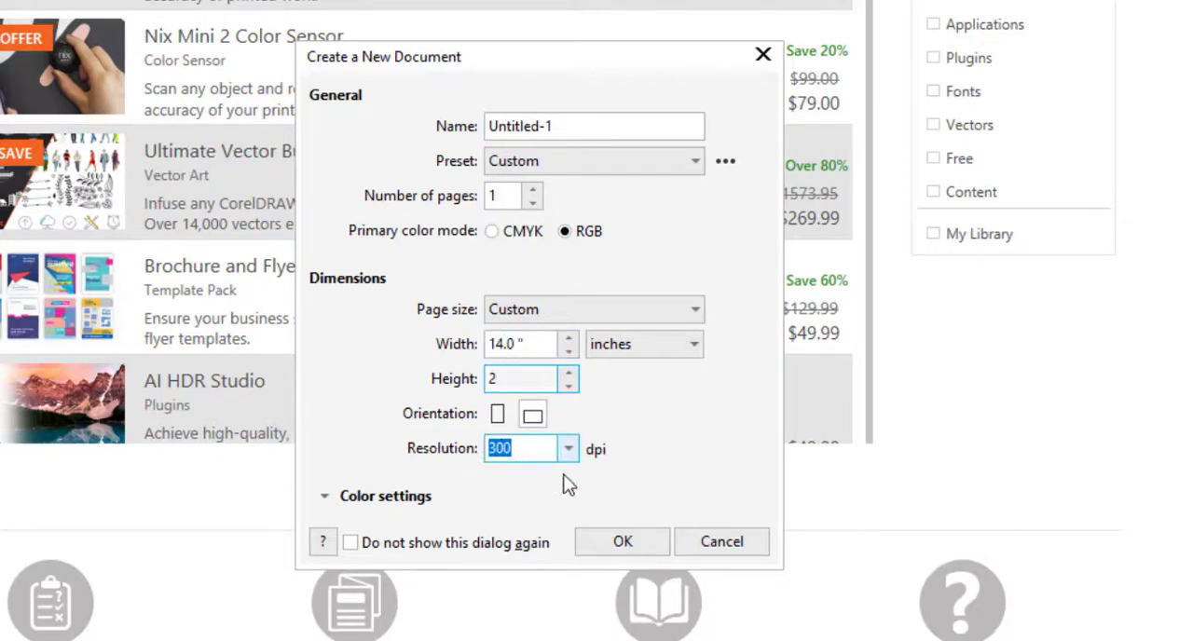
click(622, 542)
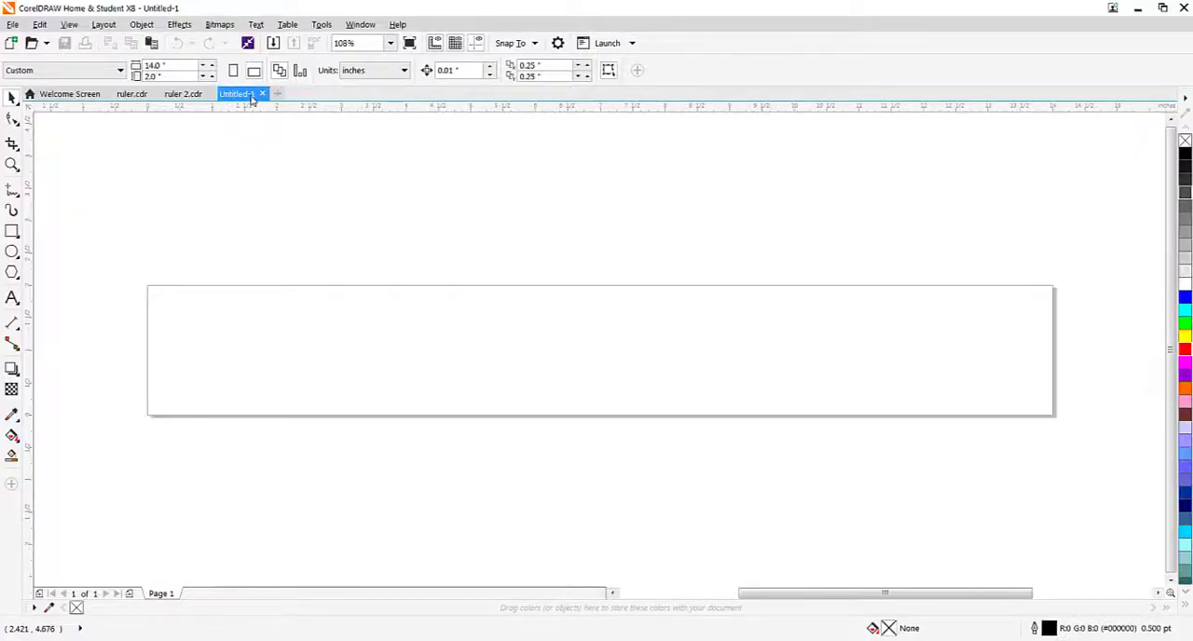
Step: Save the new drawing as "ruler jls" in CDR format in the ruler tutorial folder on the Desktop
click(12, 24)
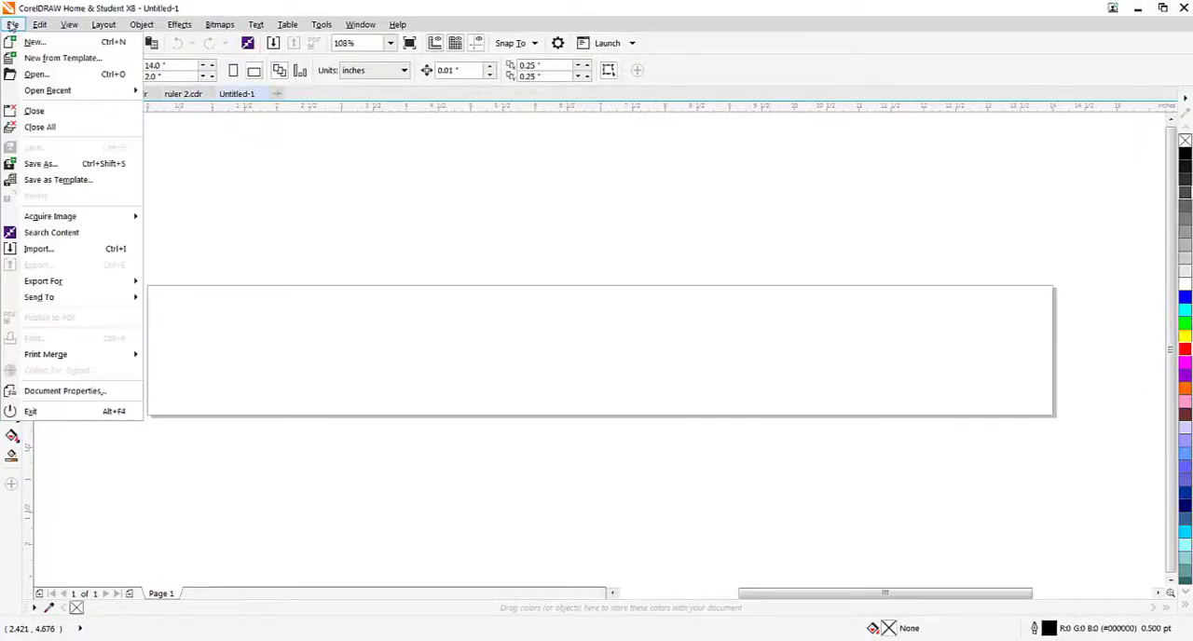
click(41, 164)
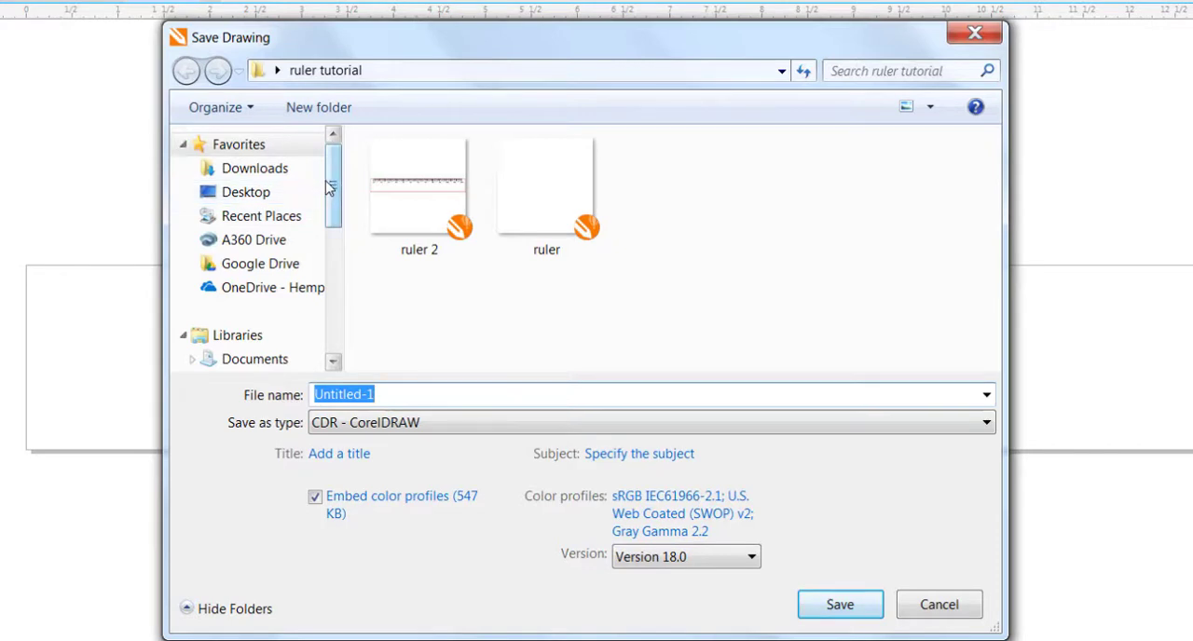
scroll(333, 189, down, 5)
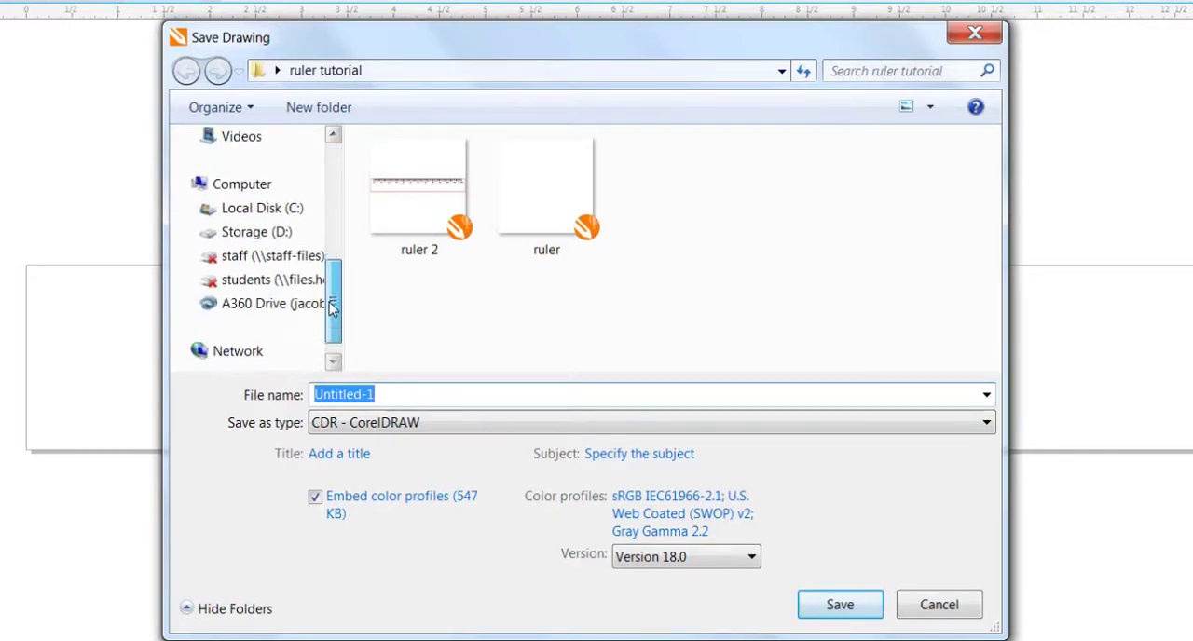
scroll(328, 193, up, 4)
scroll(328, 193, up, 1)
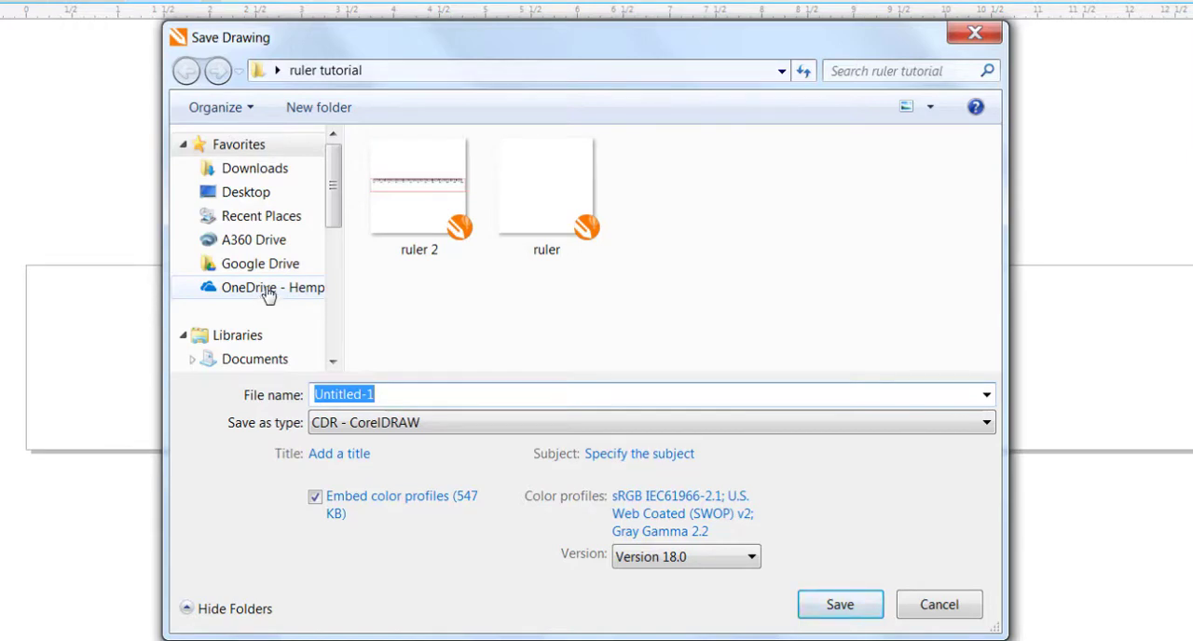
click(255, 192)
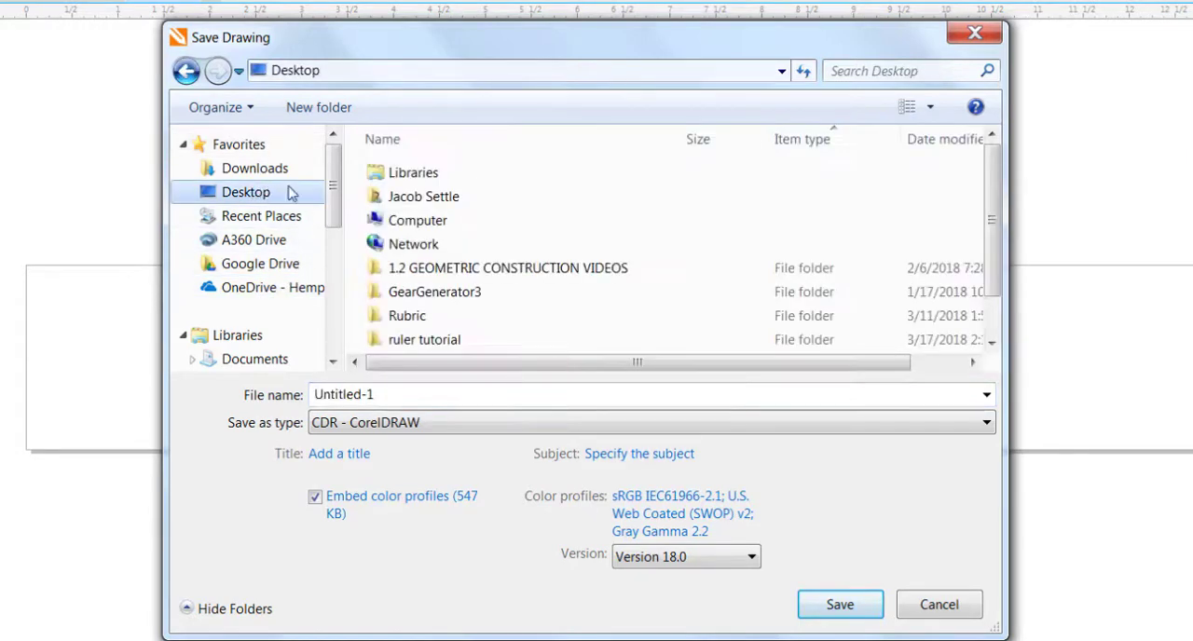
double_click(415, 340)
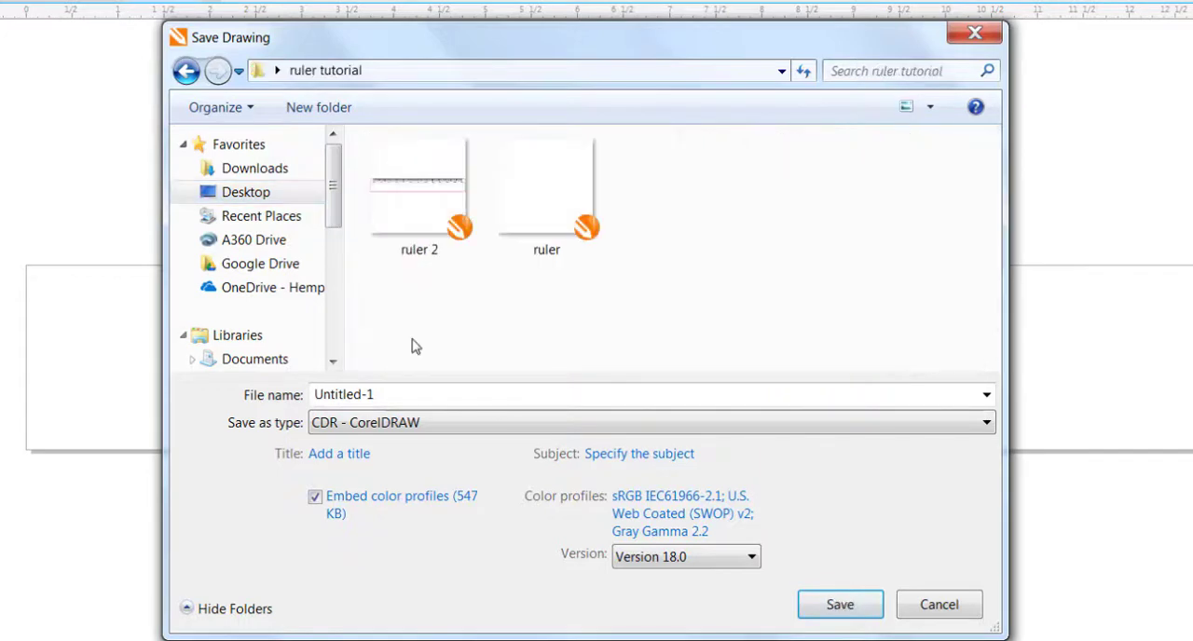
click(390, 394)
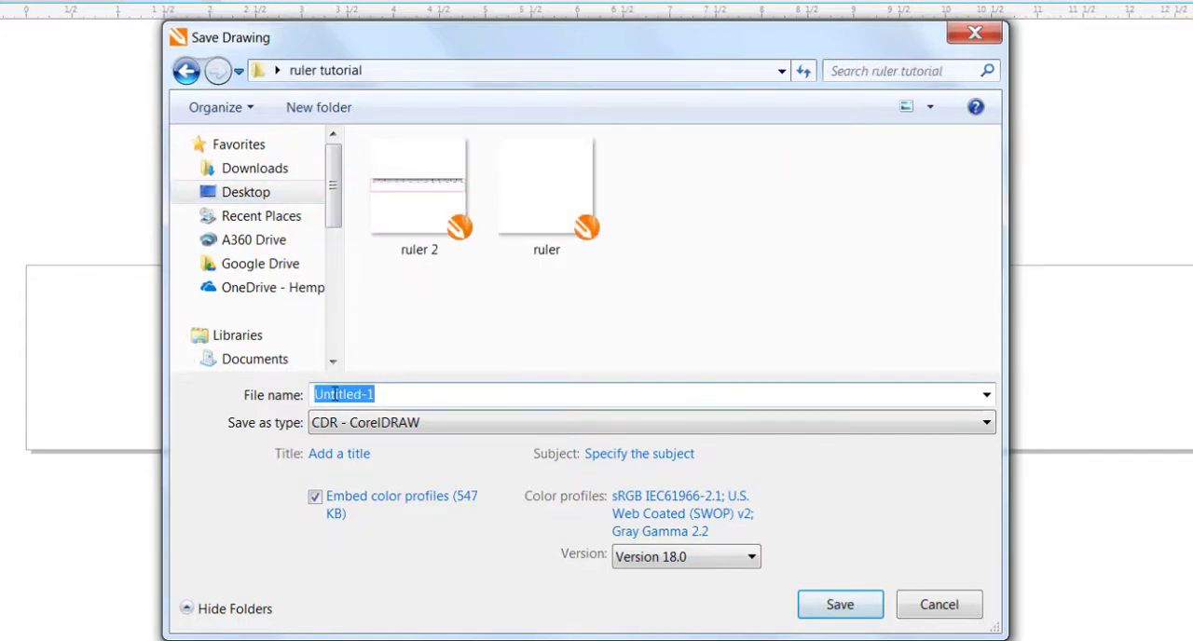
text(ruler )
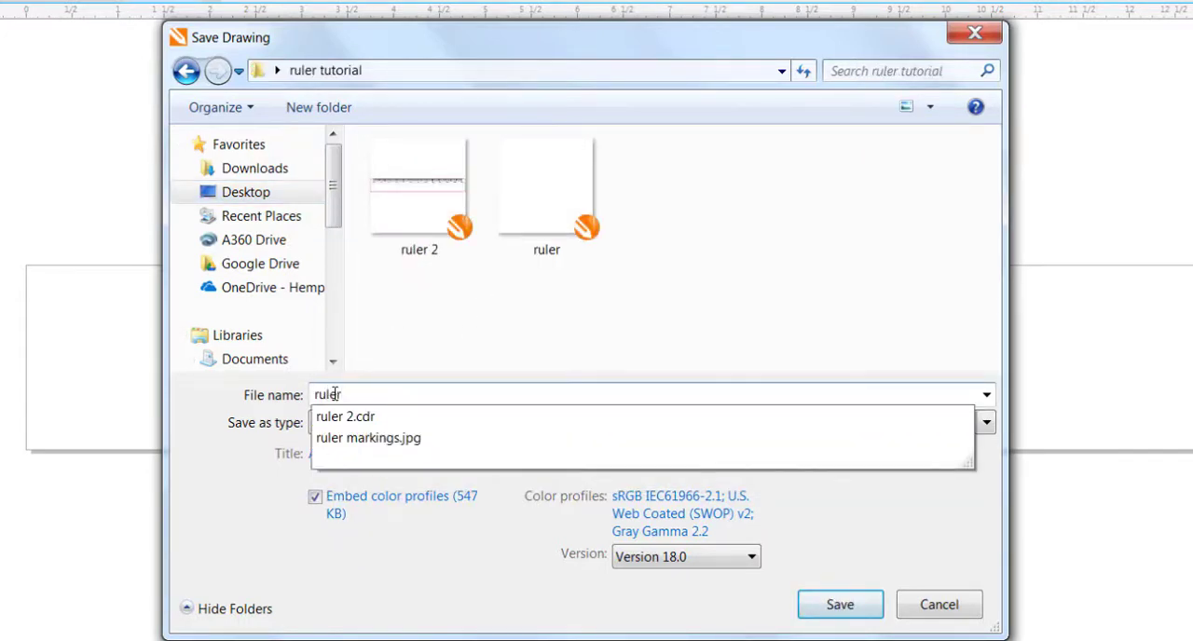
text(jls)
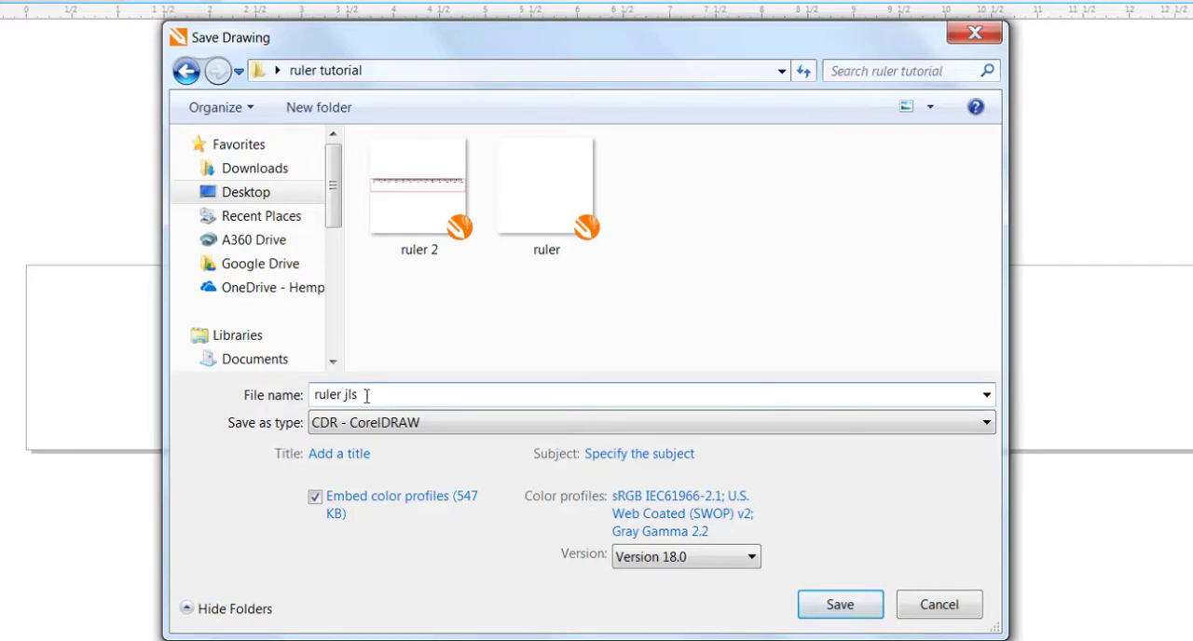
click(817, 601)
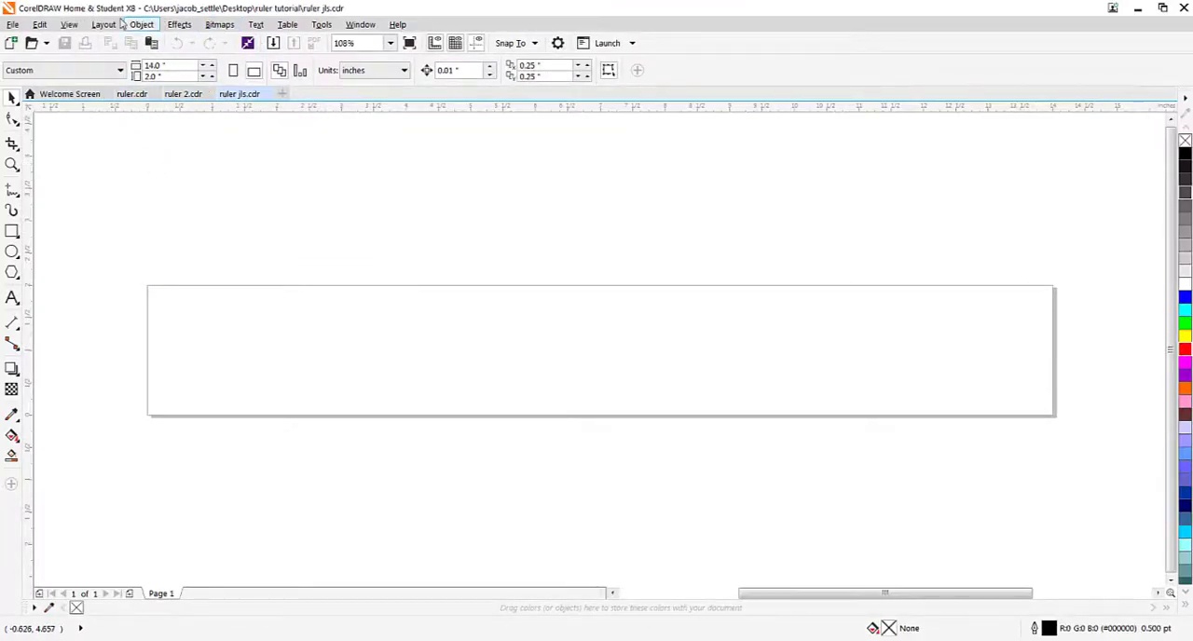
Step: Hide the document rulers and show them again
click(69, 24)
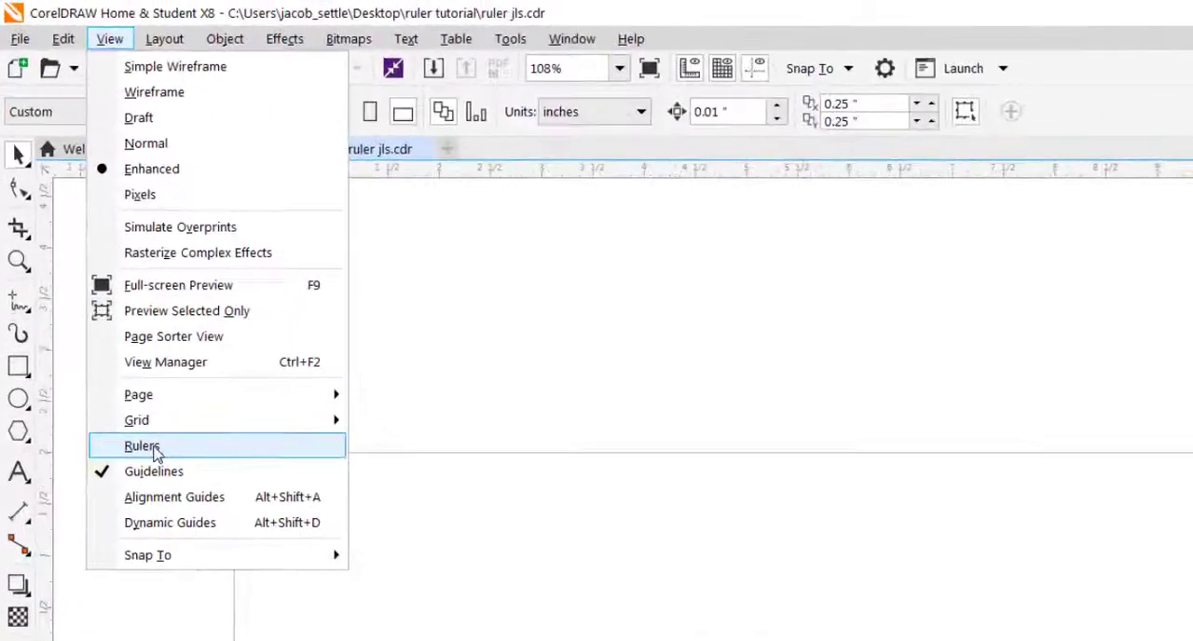
click(94, 282)
click(147, 54)
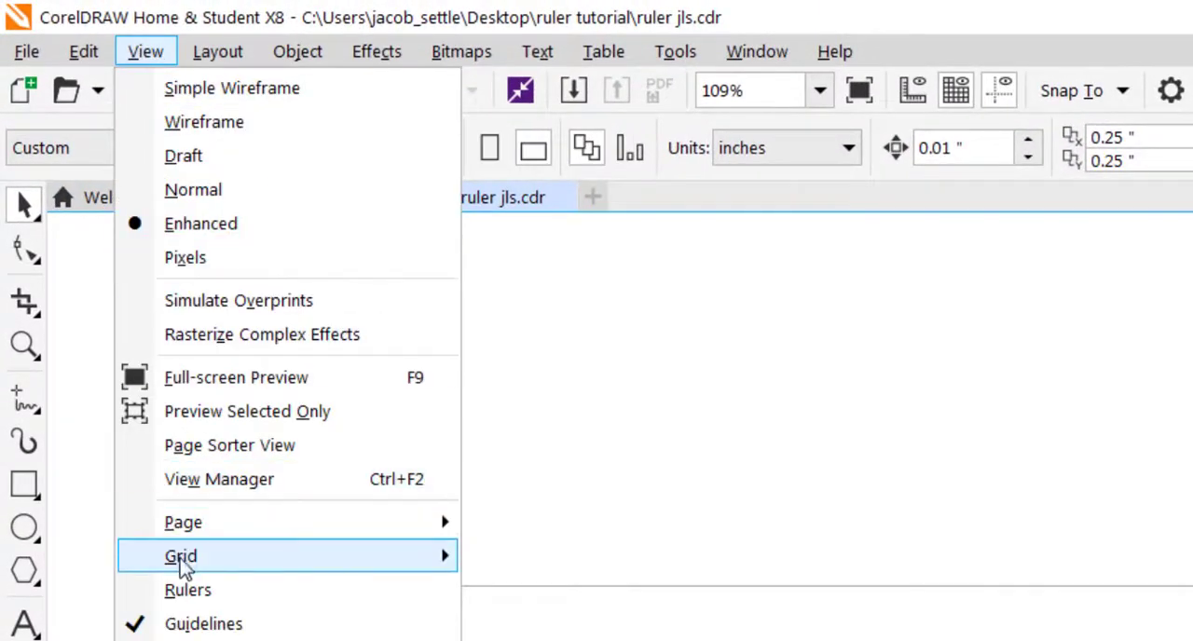
click(189, 590)
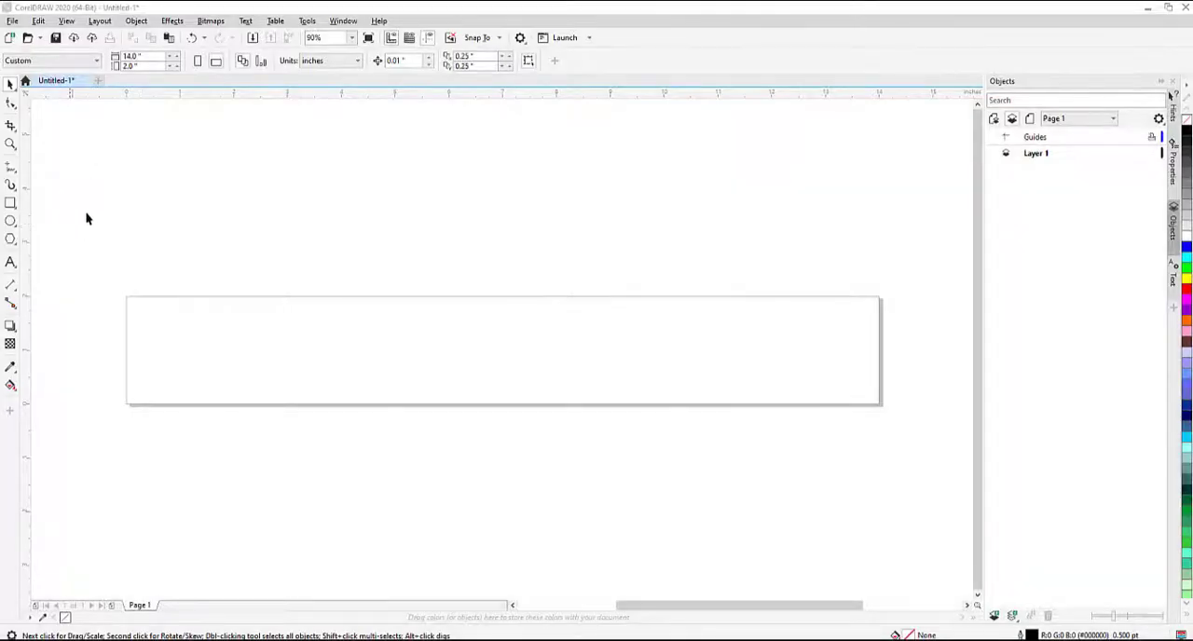
Step: Open the document options and set the page background to a solid pale yellow
click(100, 20)
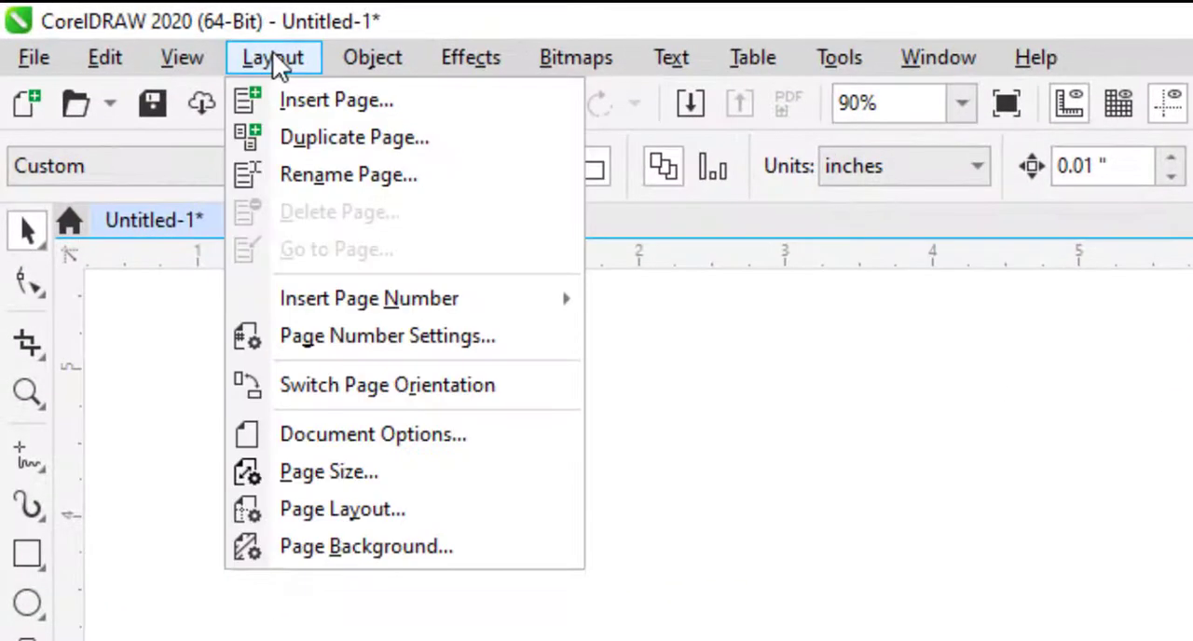
click(391, 449)
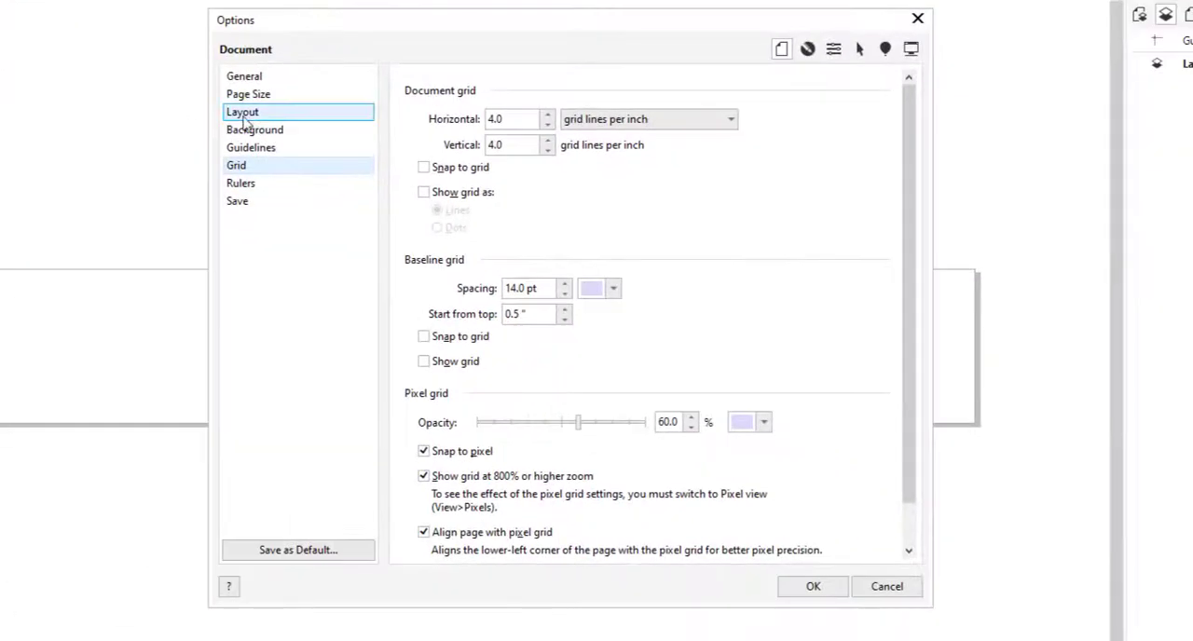
click(271, 140)
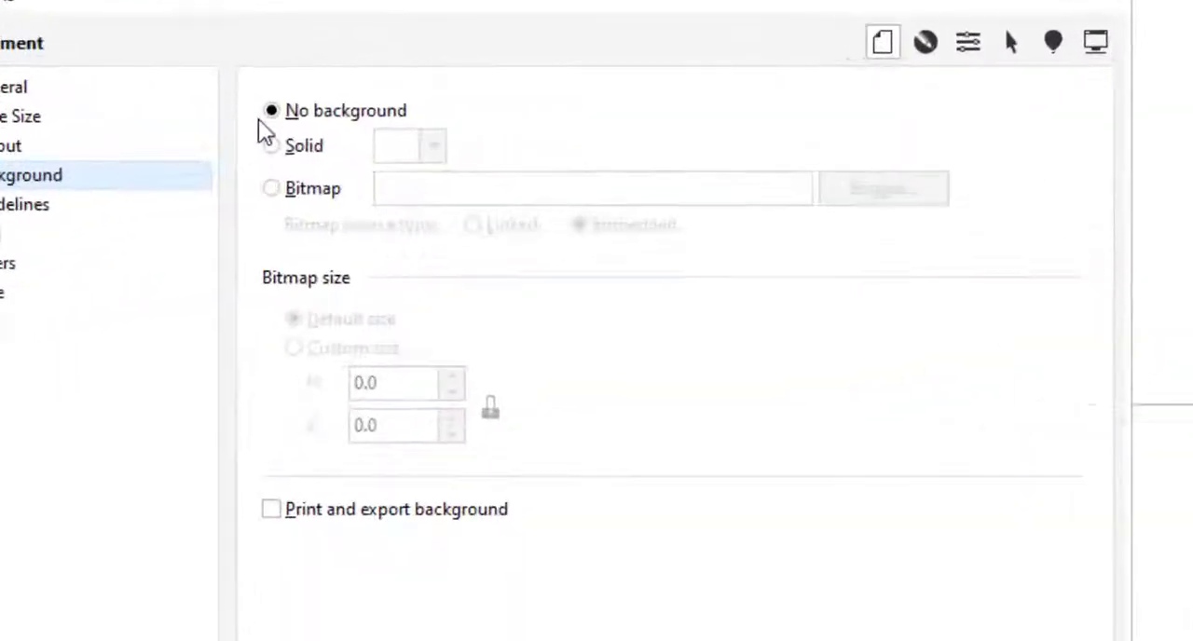
click(413, 114)
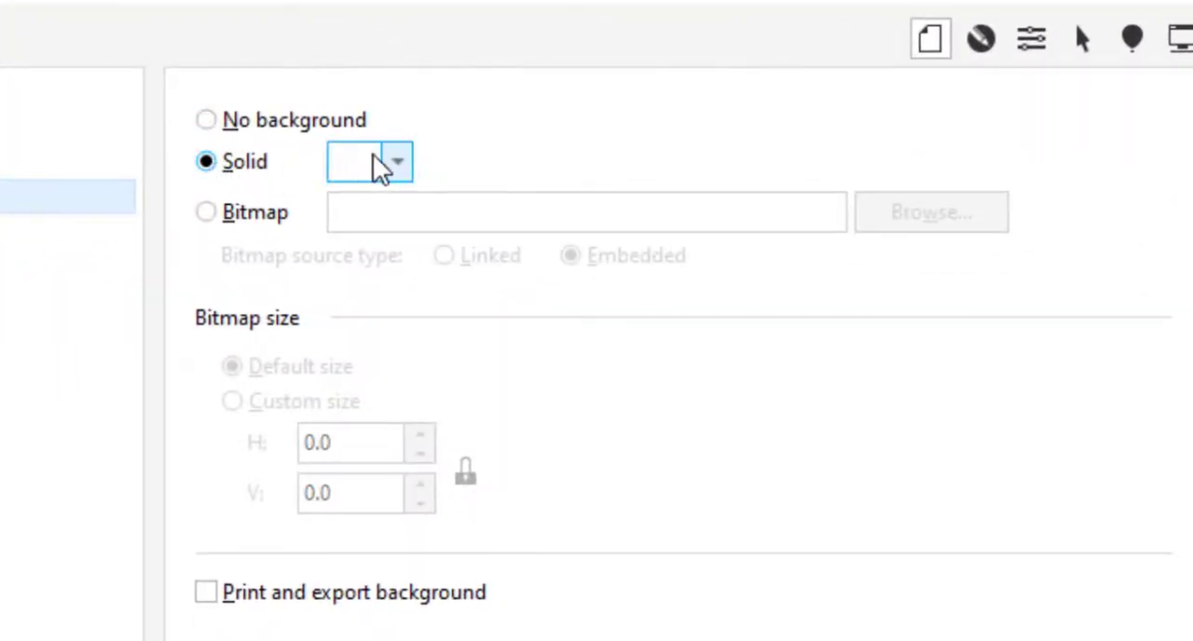
click(399, 164)
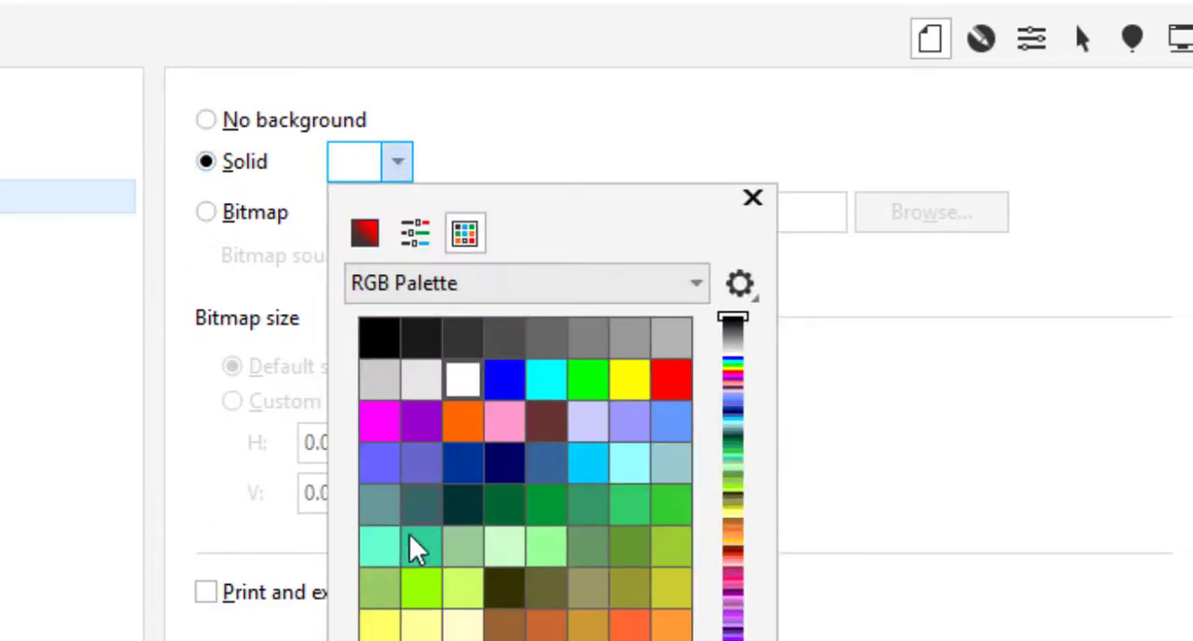
click(467, 630)
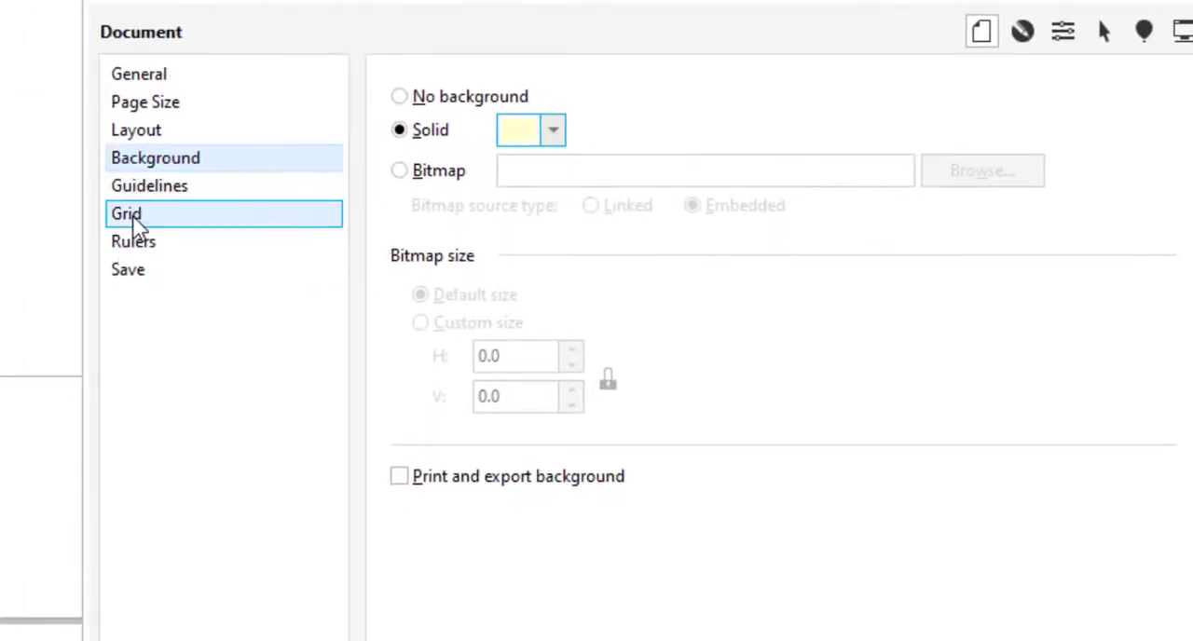
Step: Set the document grid to 16 lines per inch horizontally and vertically, with snapping on and the grid shown as lines
click(132, 215)
double_click(563, 141)
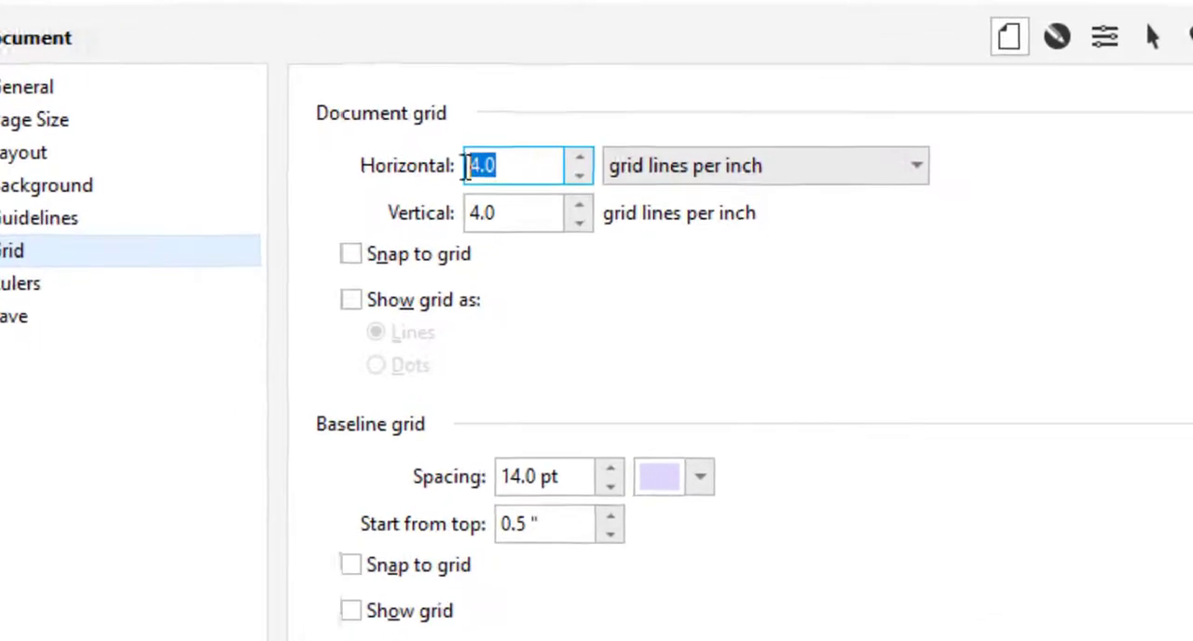
text(16)
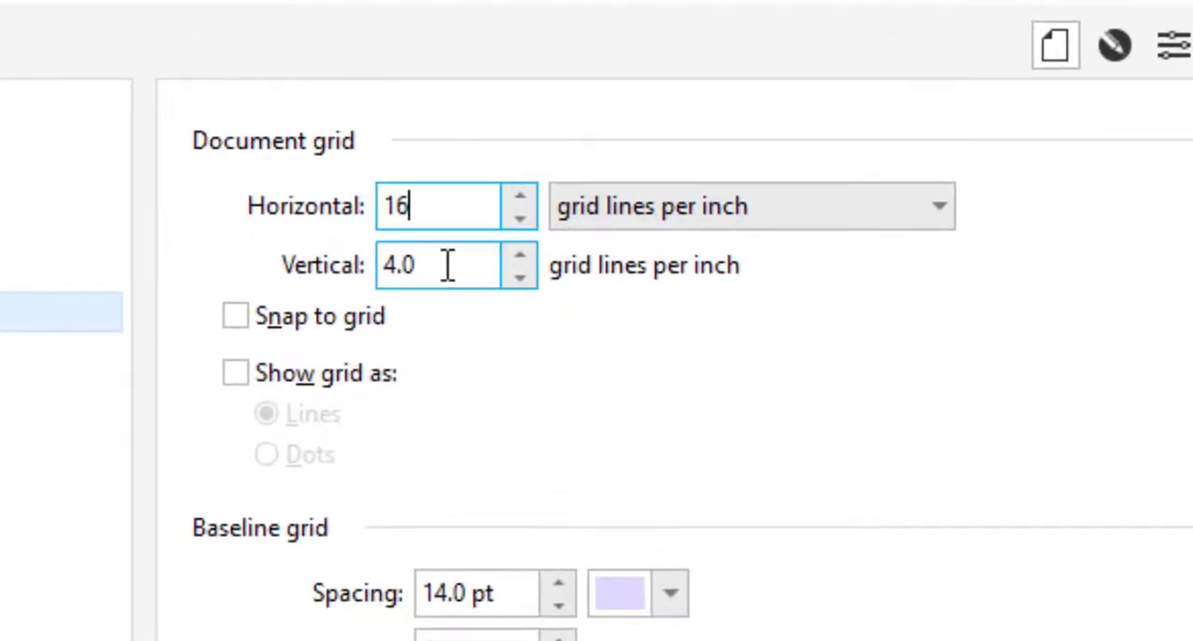
key(Tab)
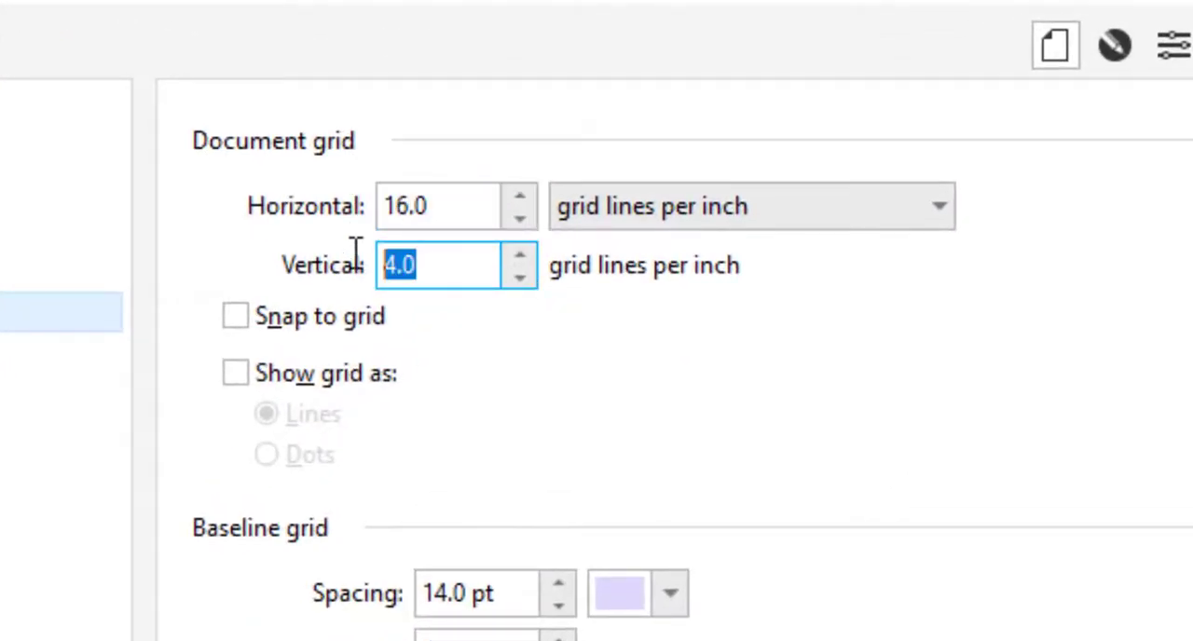
text(16)
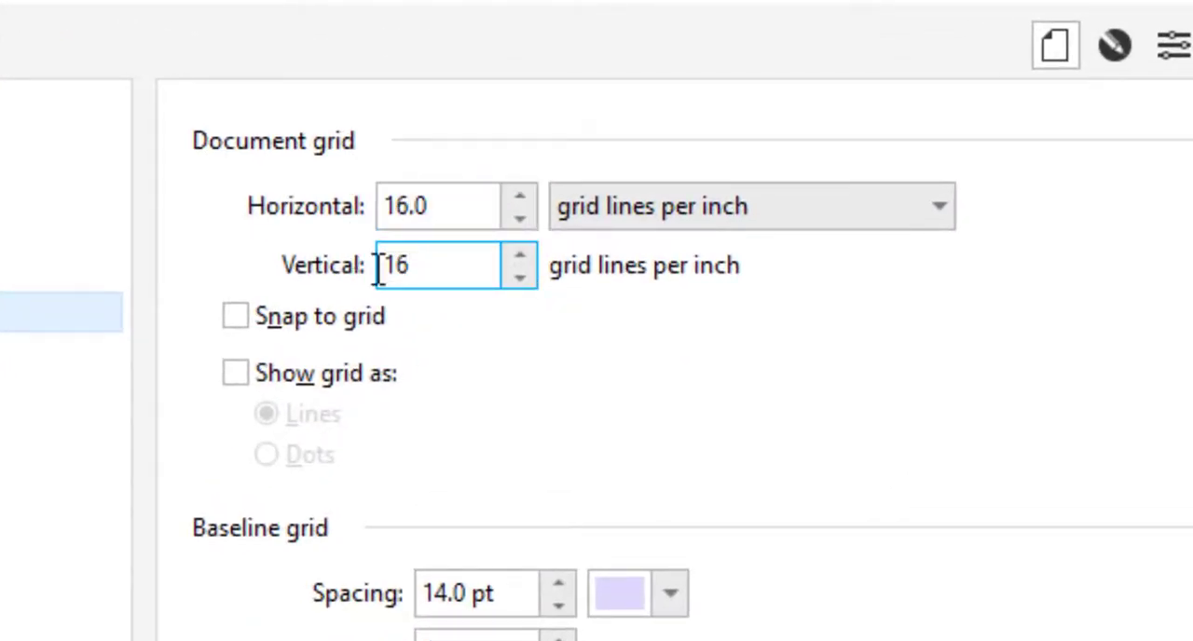
click(235, 317)
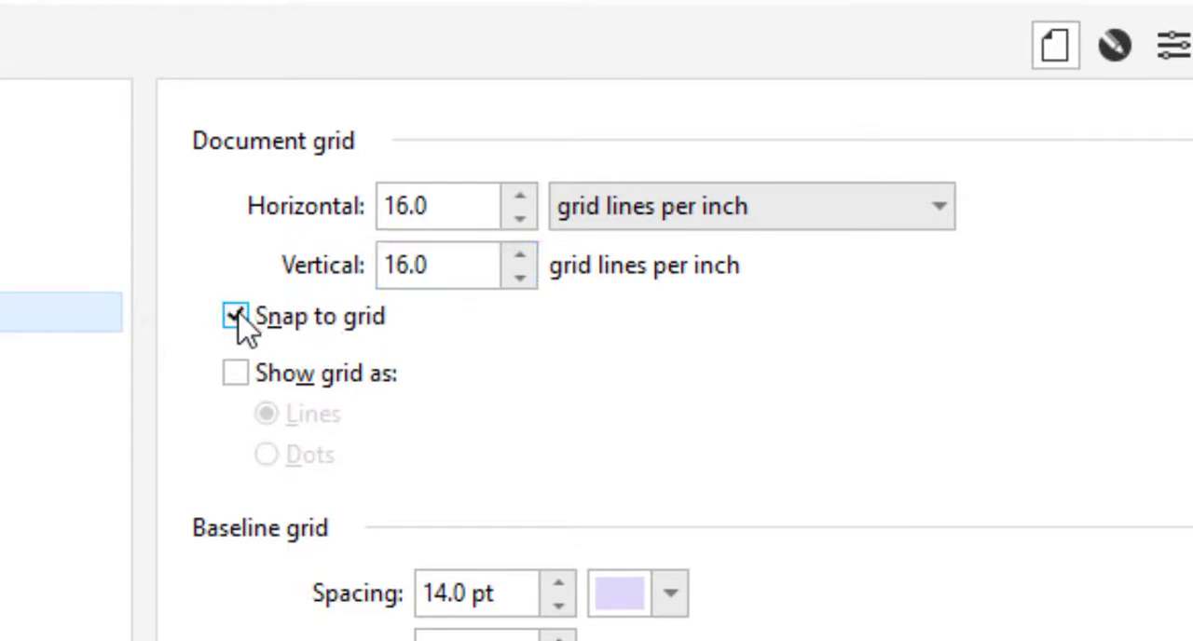
click(235, 374)
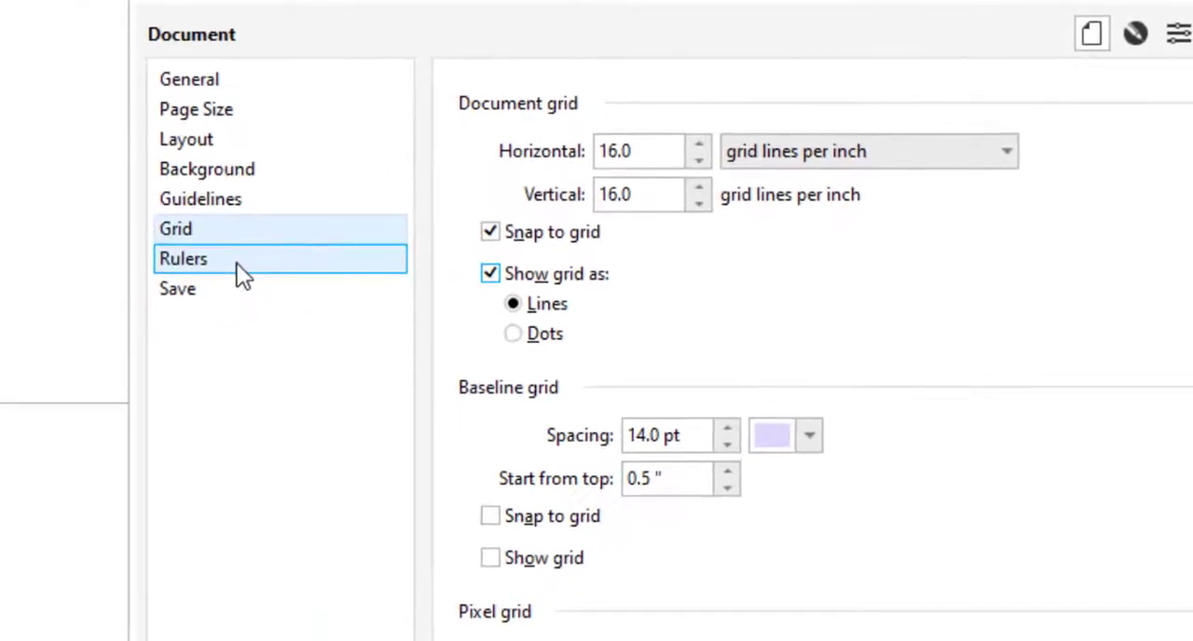
Step: Set the rulers' vertical origin to 2 inches, keep the horizontal origin at 0, and apply the document options
click(144, 284)
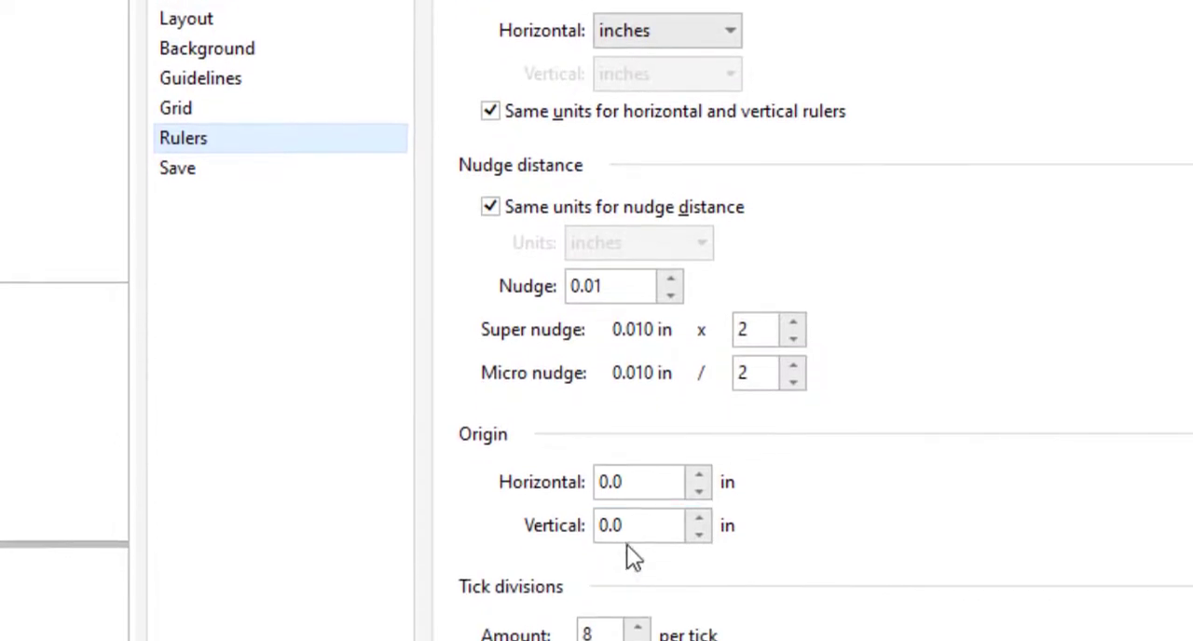
click(645, 614)
drag(644, 524, 567, 518)
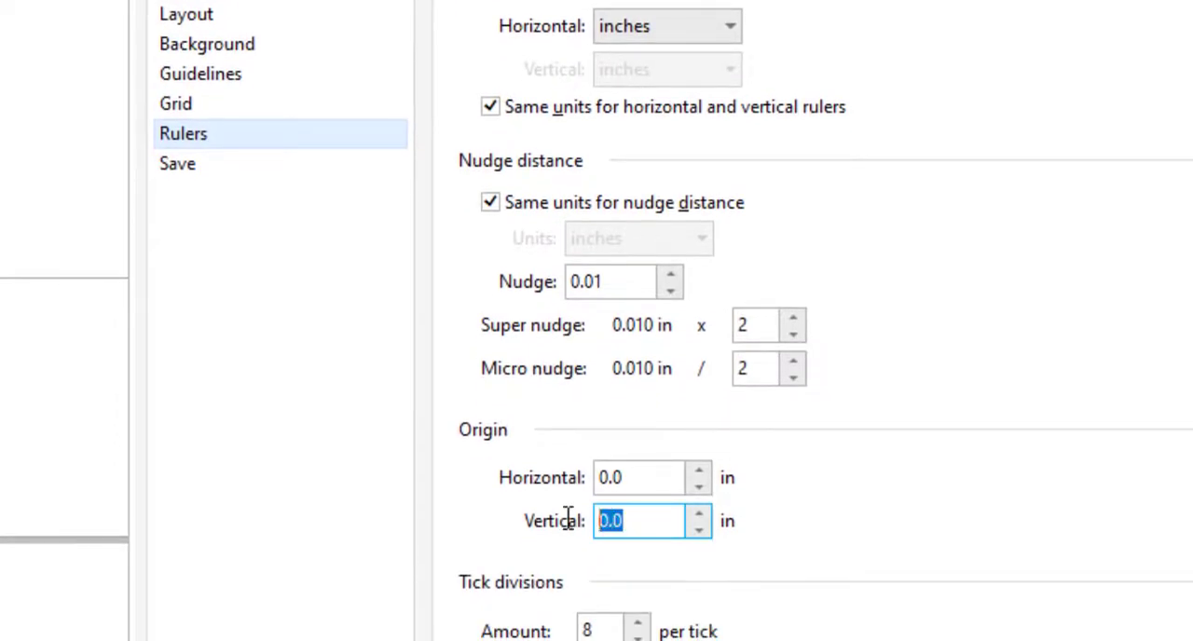
text(2)
click(640, 473)
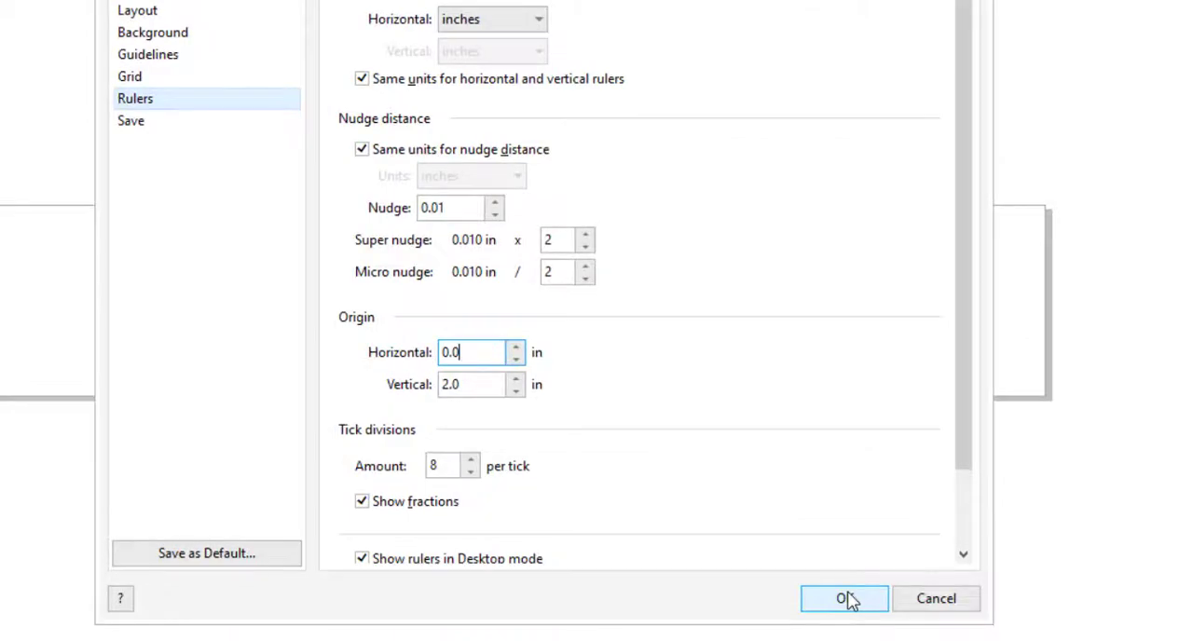
click(844, 598)
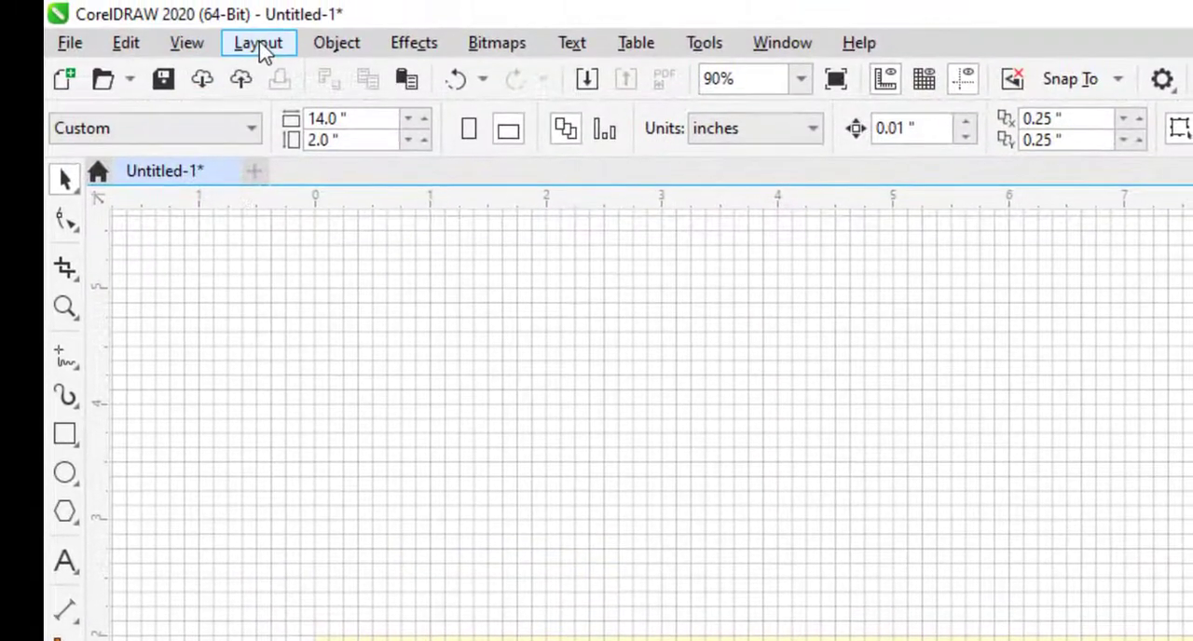
Step: Reopen the document's ruler options, set the vertical origin to 2 inches and apply it
click(258, 45)
click(317, 341)
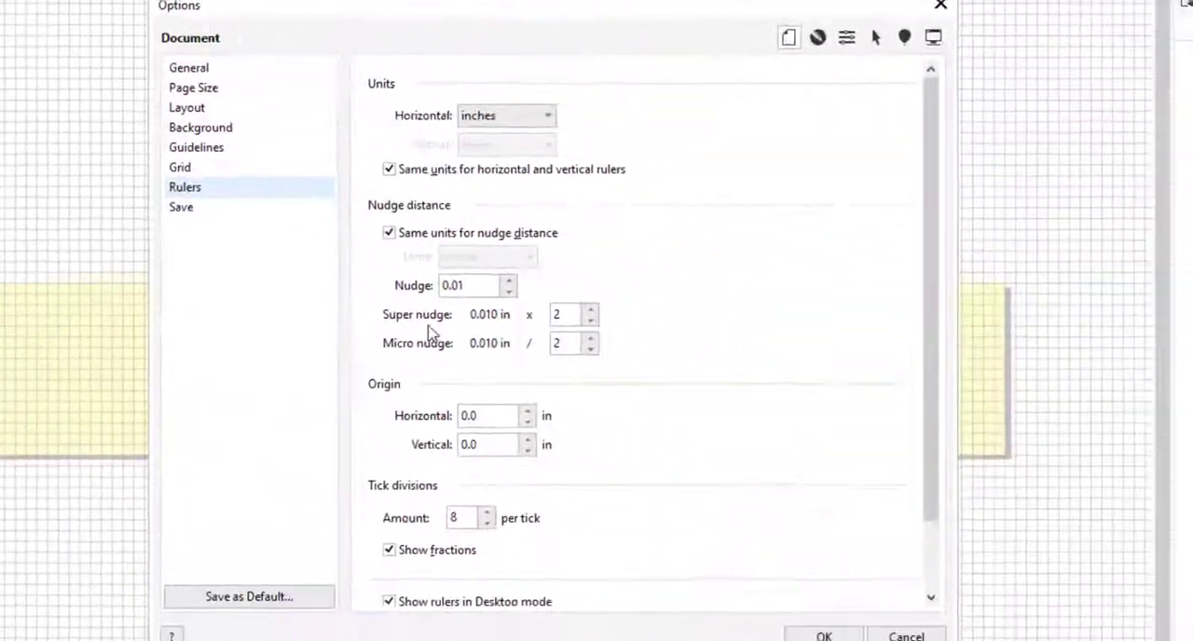
drag(494, 445, 422, 444)
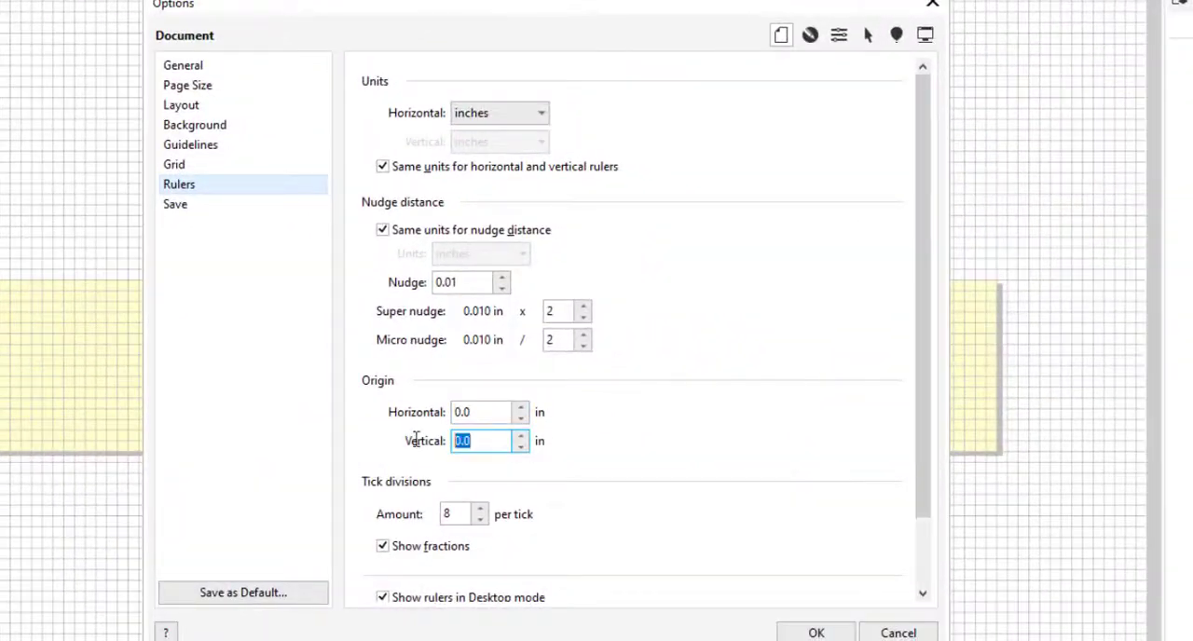
text(2)
click(816, 633)
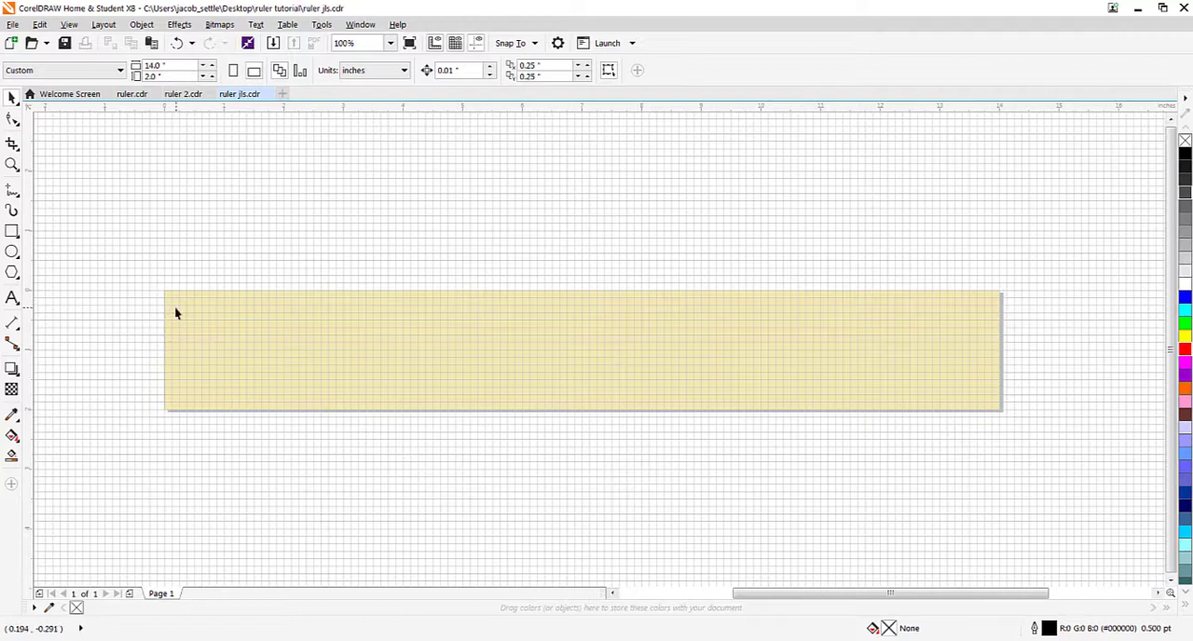
Step: Check that snapping to the document grid is on and draw a rectangle about 12.9 by 1.7 inches inside the page
click(12, 232)
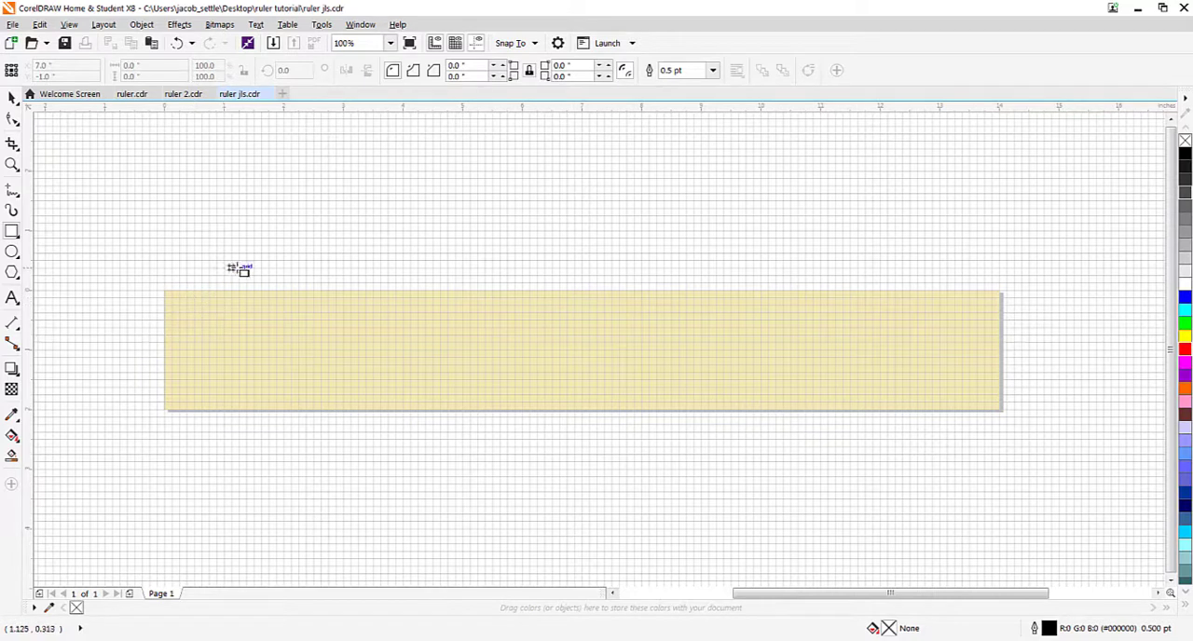
click(535, 44)
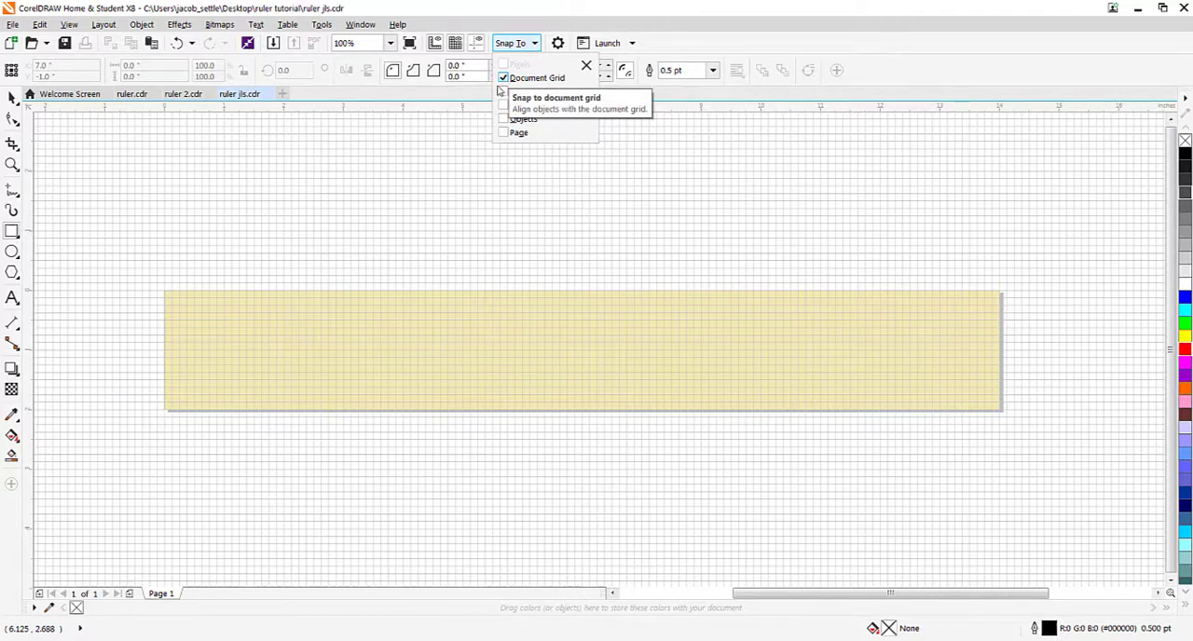
click(12, 230)
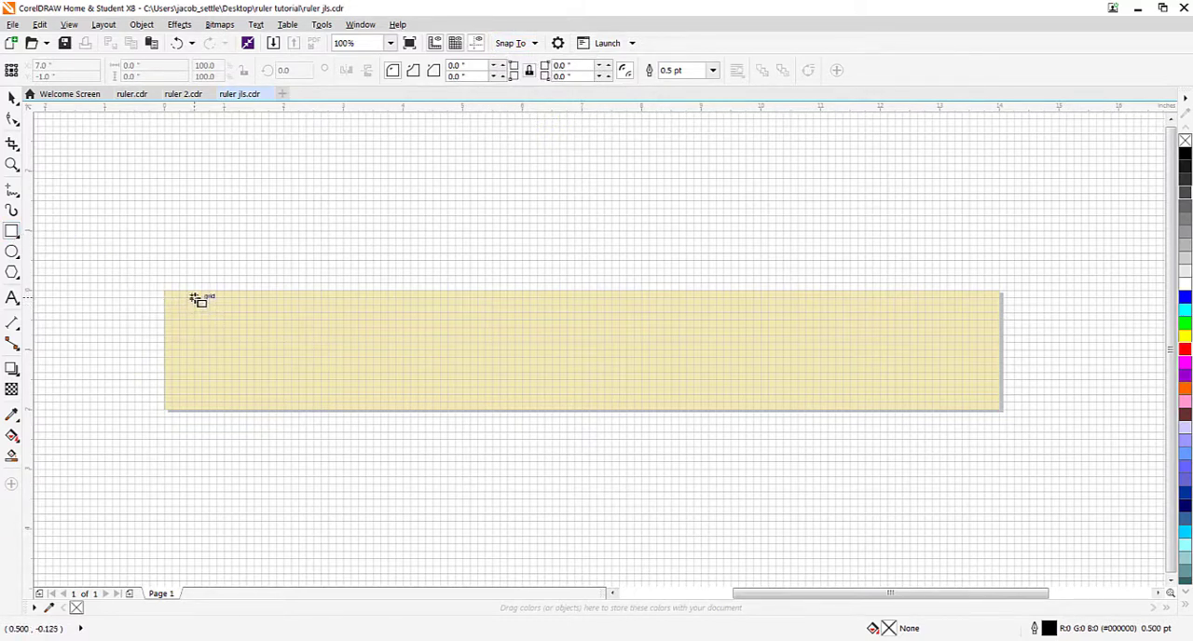
mouse_move(195, 298)
mouse_down()
mouse_move(250, 373)
mouse_move(976, 406)
mouse_move(935, 402)
mouse_move(958, 398)
mouse_up()
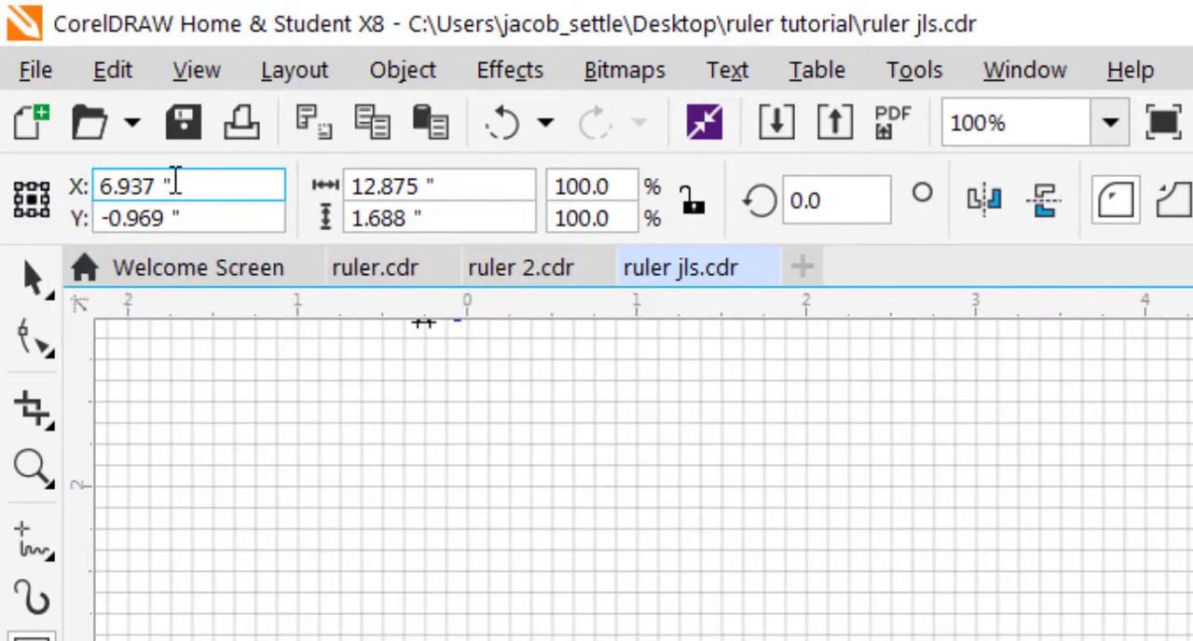
Step: Position the rectangle's centre at X 7 and Y -1 inches
drag(184, 185, 64, 190)
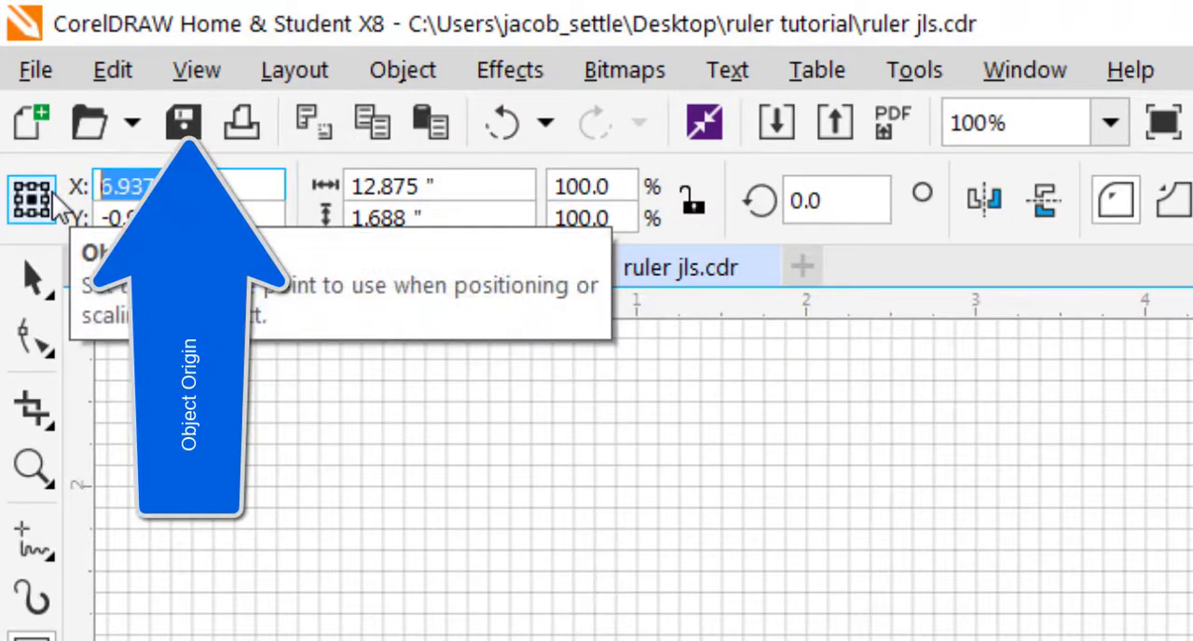
text(7)
key(Tab)
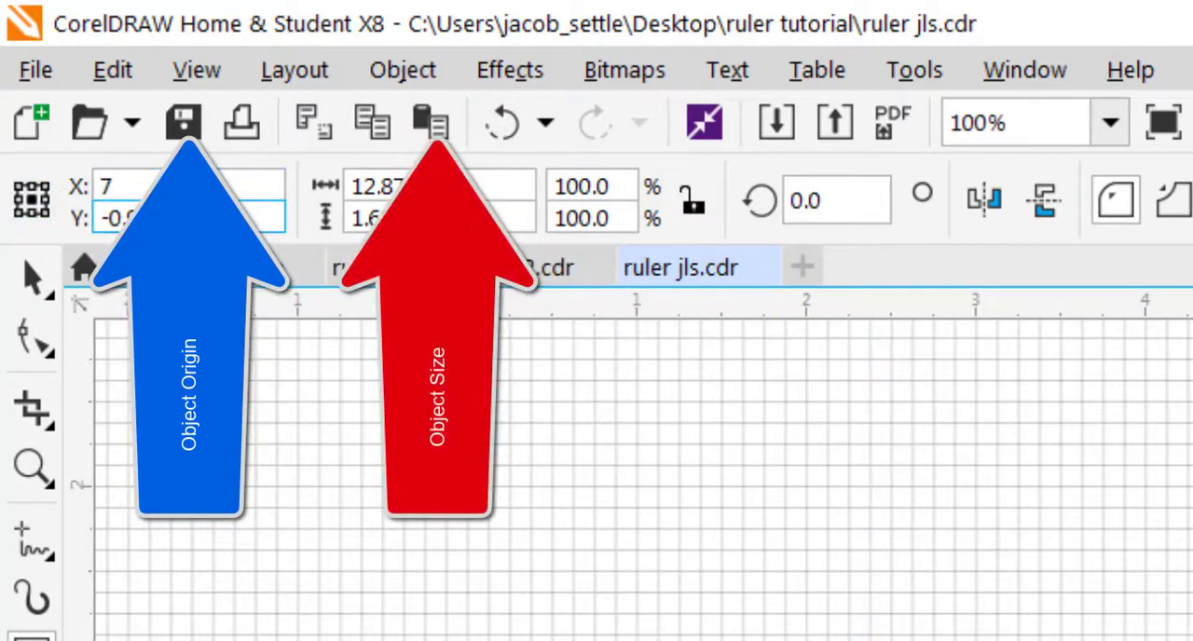
drag(138, 218, 96, 218)
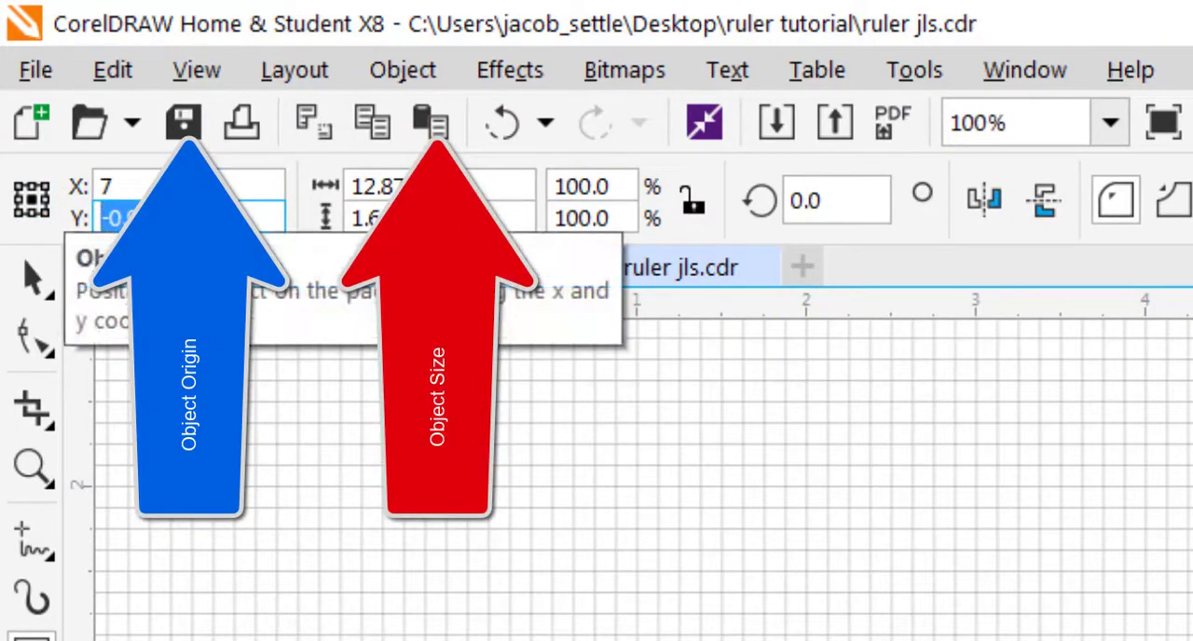
text(-1)
key(Tab)
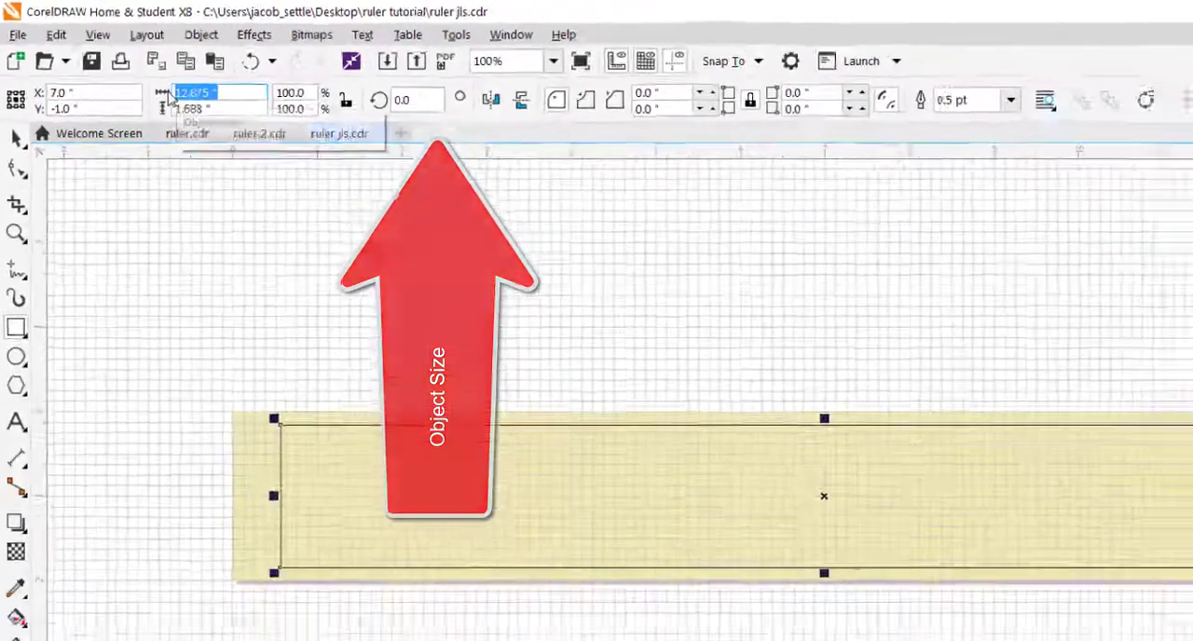
Step: Set the rectangle's size to 13 inches wide by 1.75 inches high
text(13)
click(192, 90)
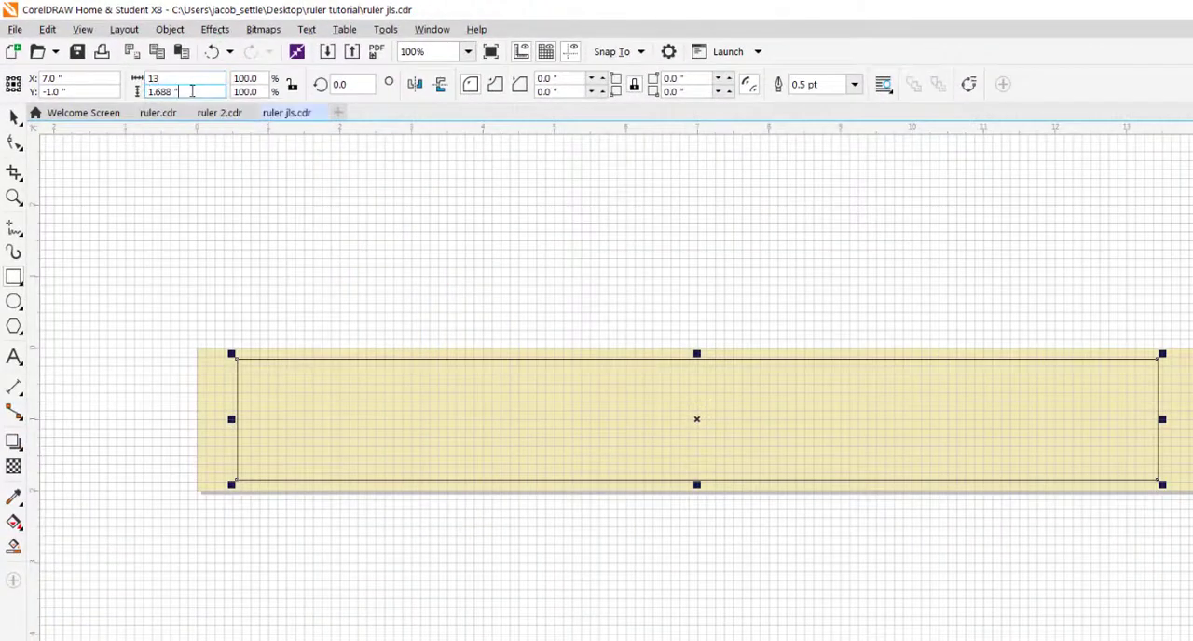
double_click(194, 91)
text(1)
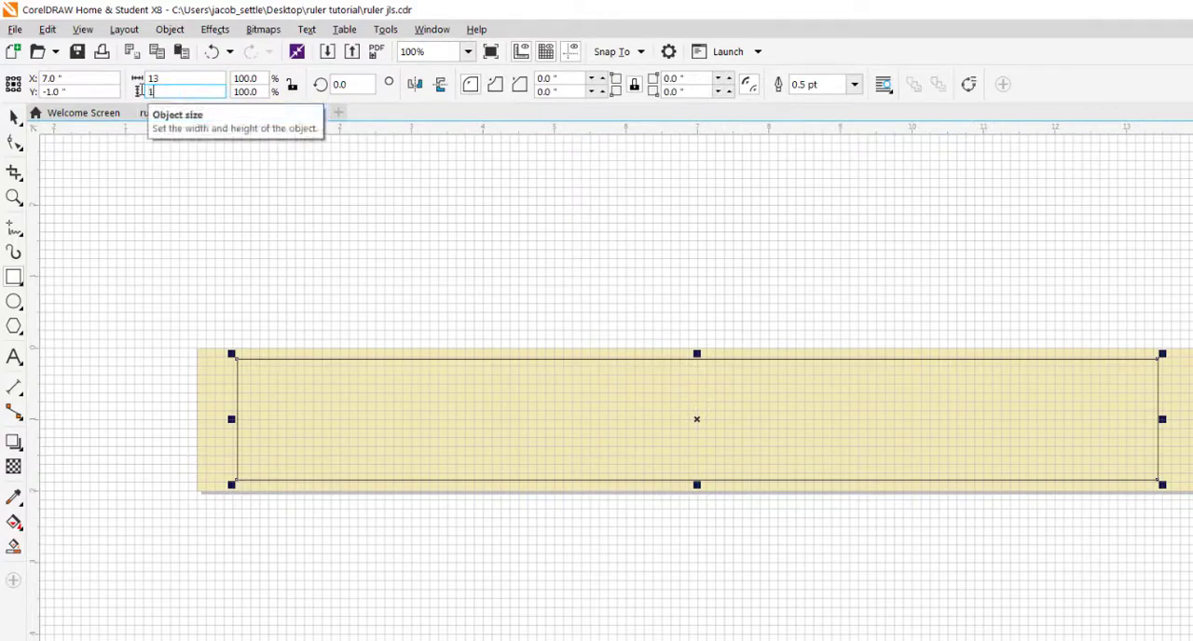
text(.75)
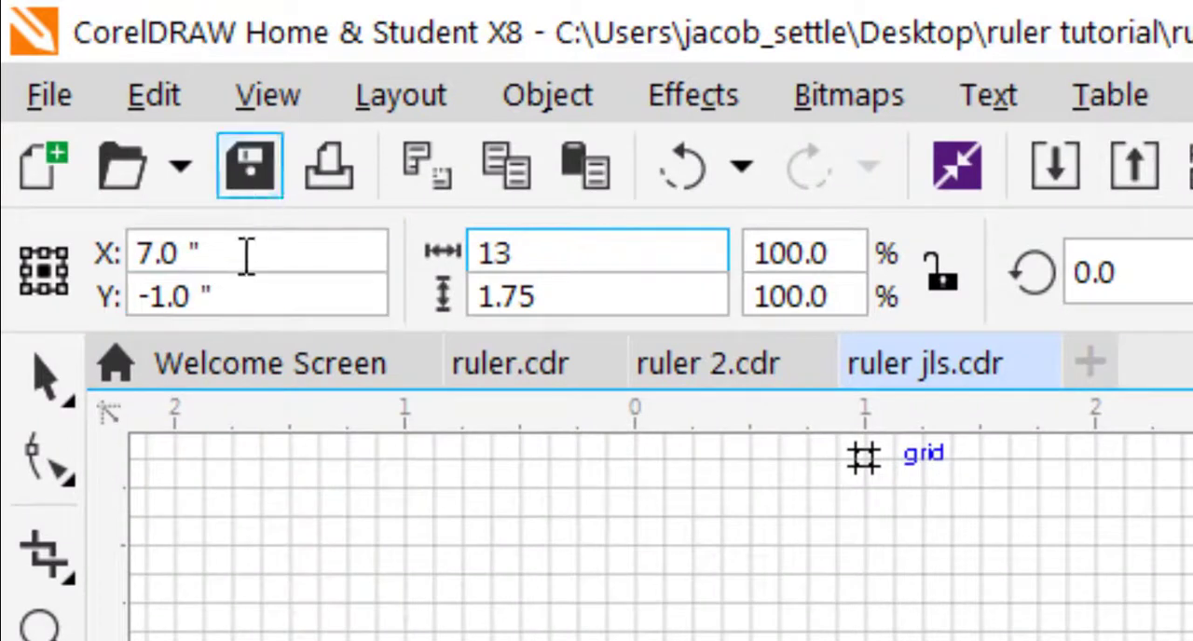
click(220, 227)
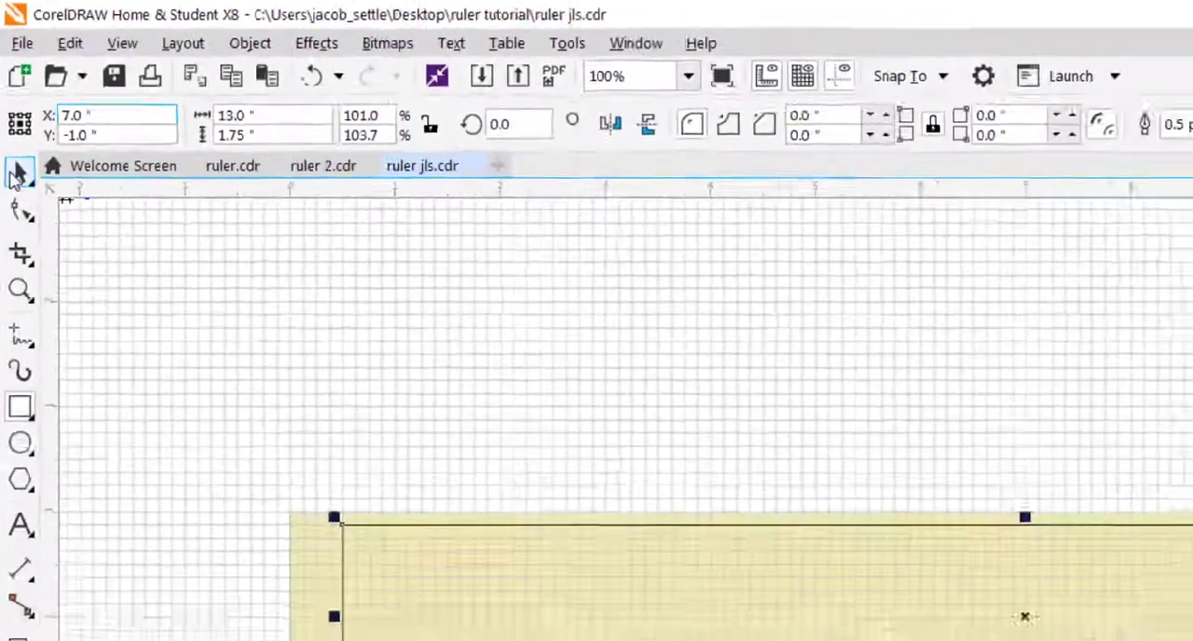
Step: Give the rectangle a red outline with Hairline width
click(44, 377)
click(277, 259)
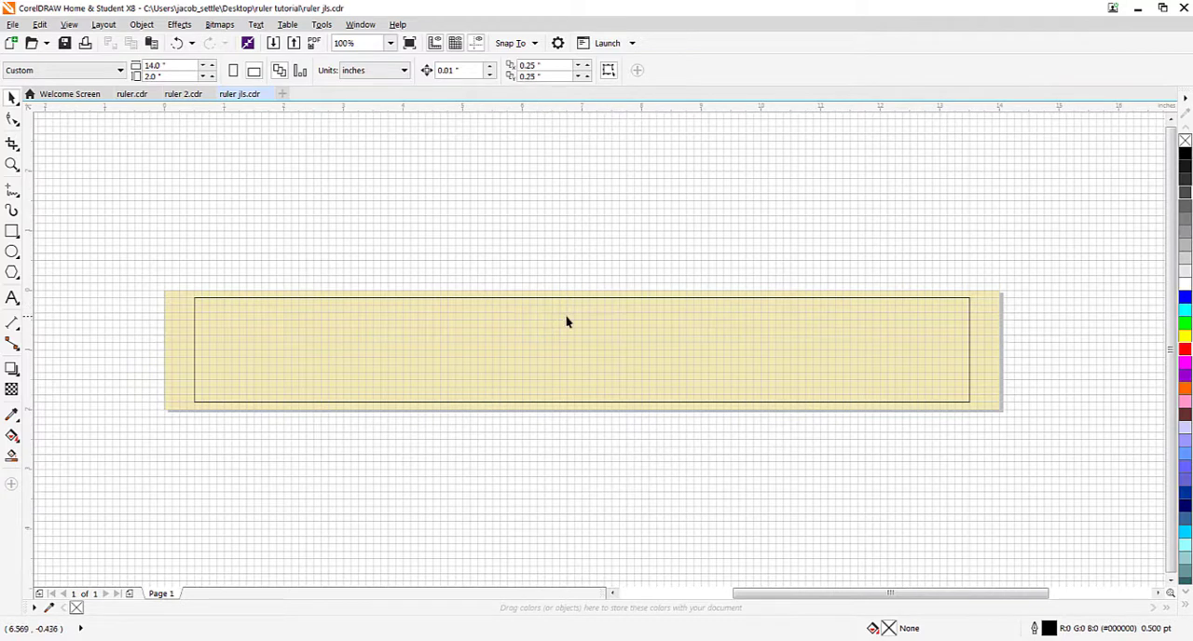
right_click(1184, 345)
click(266, 301)
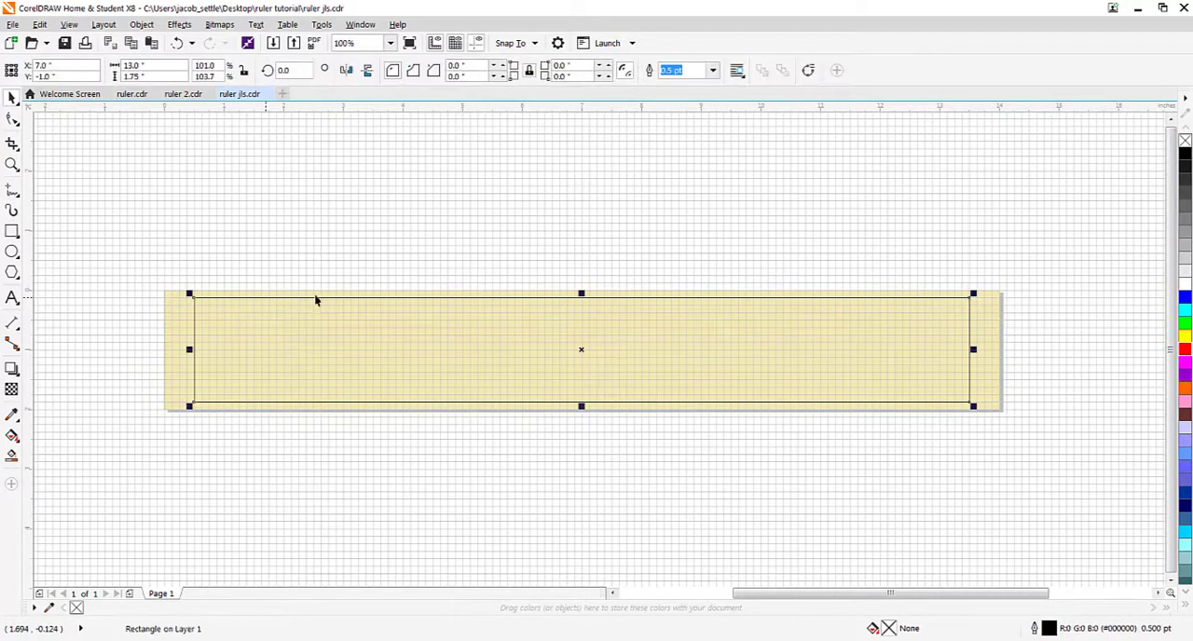
right_click(1184, 350)
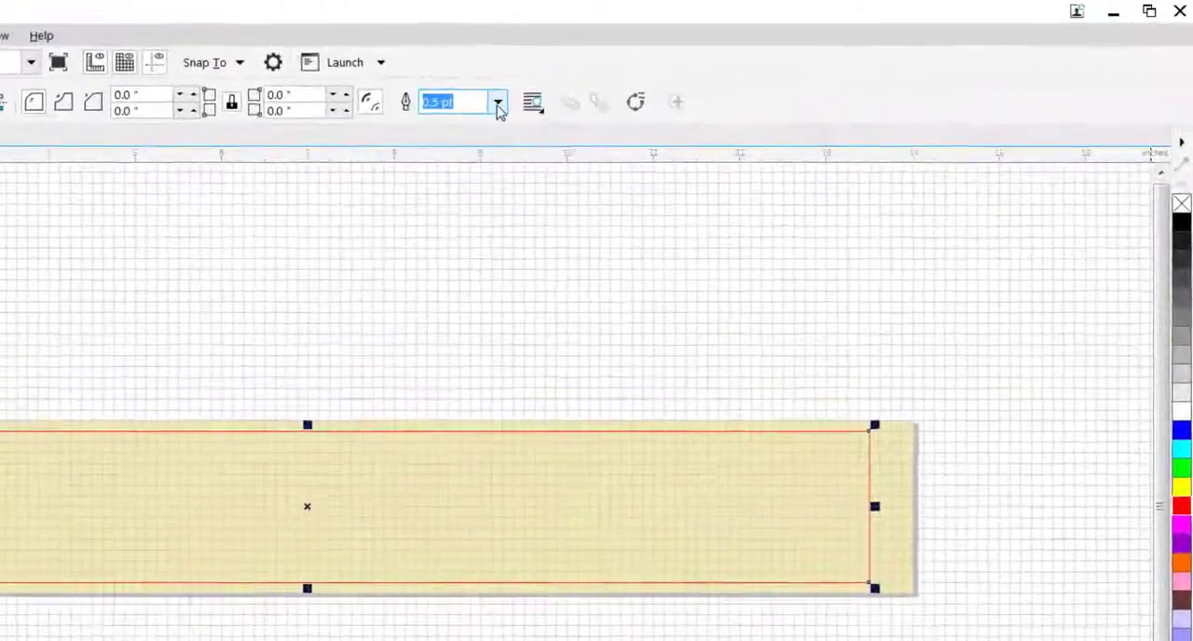
click(499, 109)
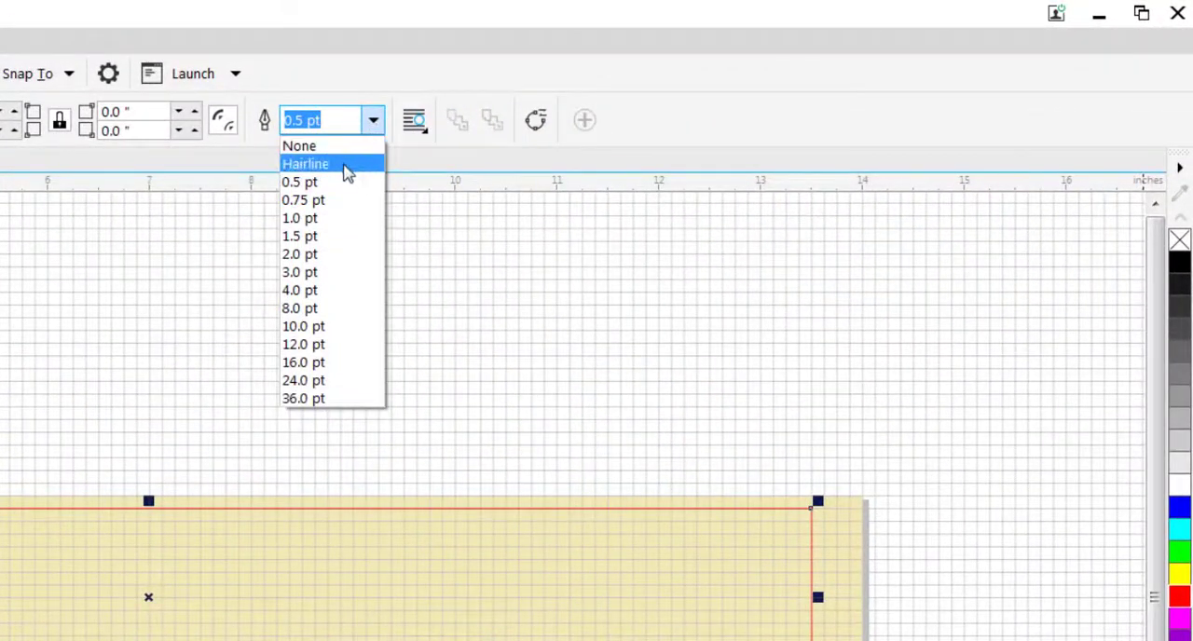
click(345, 166)
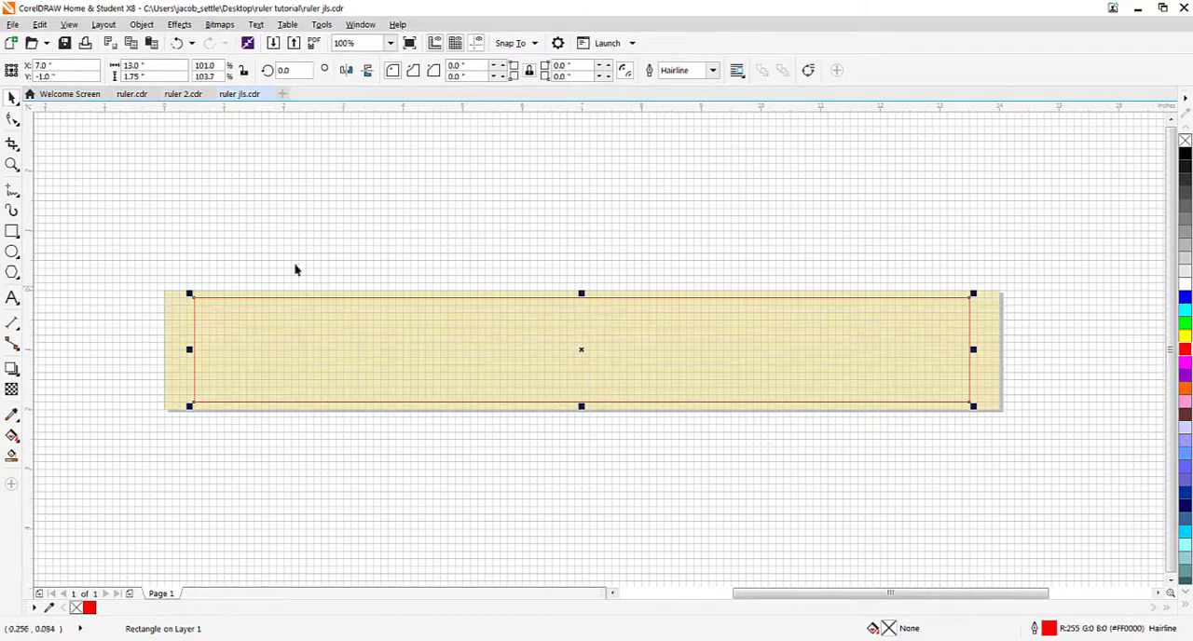
Step: Lock the rectangle in place, and select it to check the lock
click(142, 24)
mouse_move(285, 251)
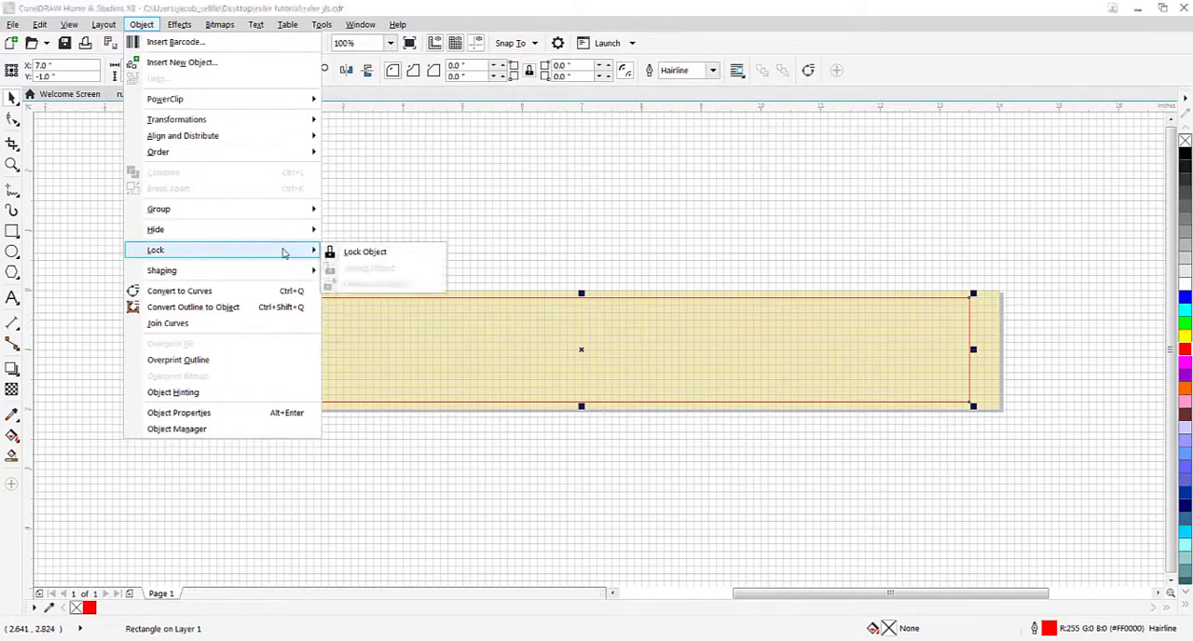
click(352, 253)
click(365, 254)
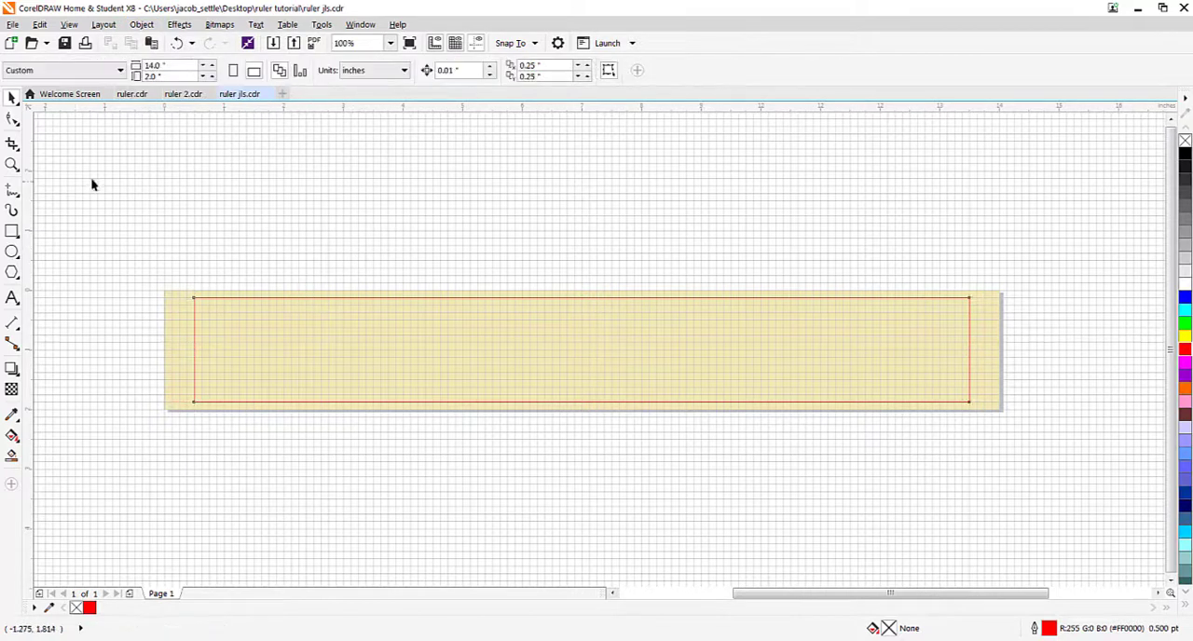
click(276, 298)
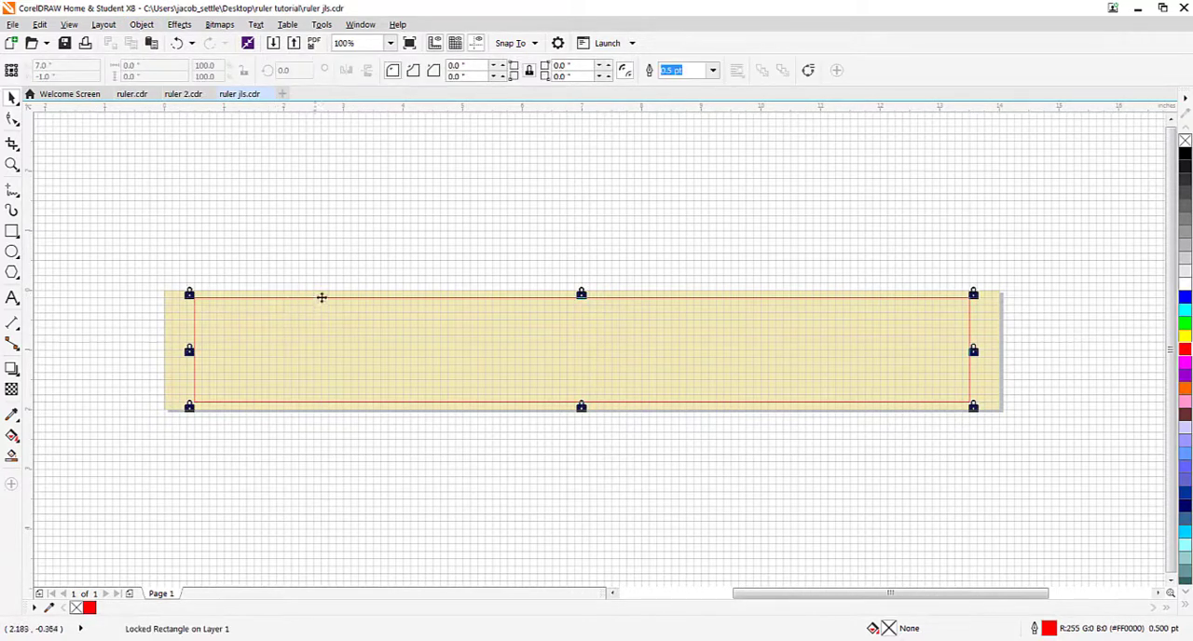
click(429, 336)
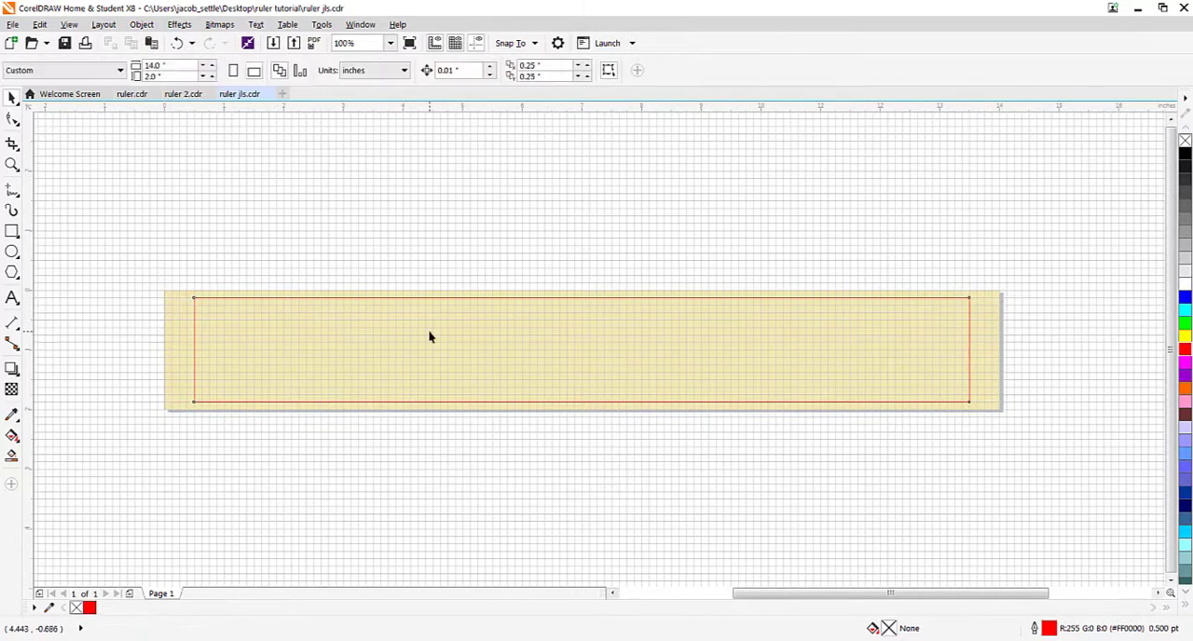
click(141, 24)
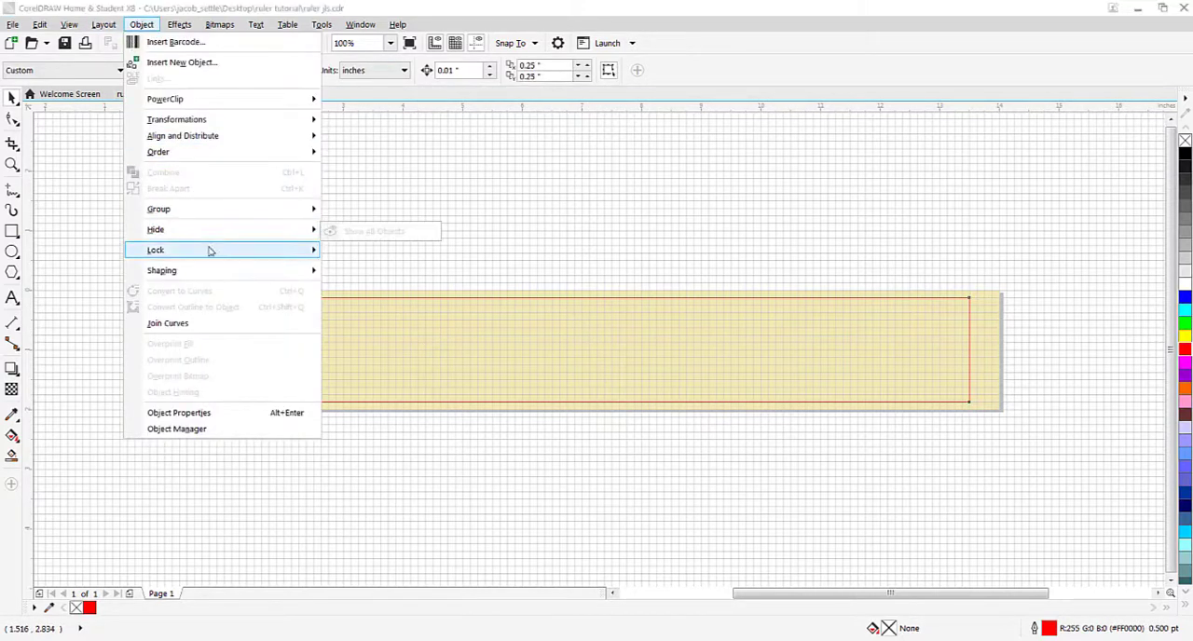
mouse_move(218, 253)
click(443, 210)
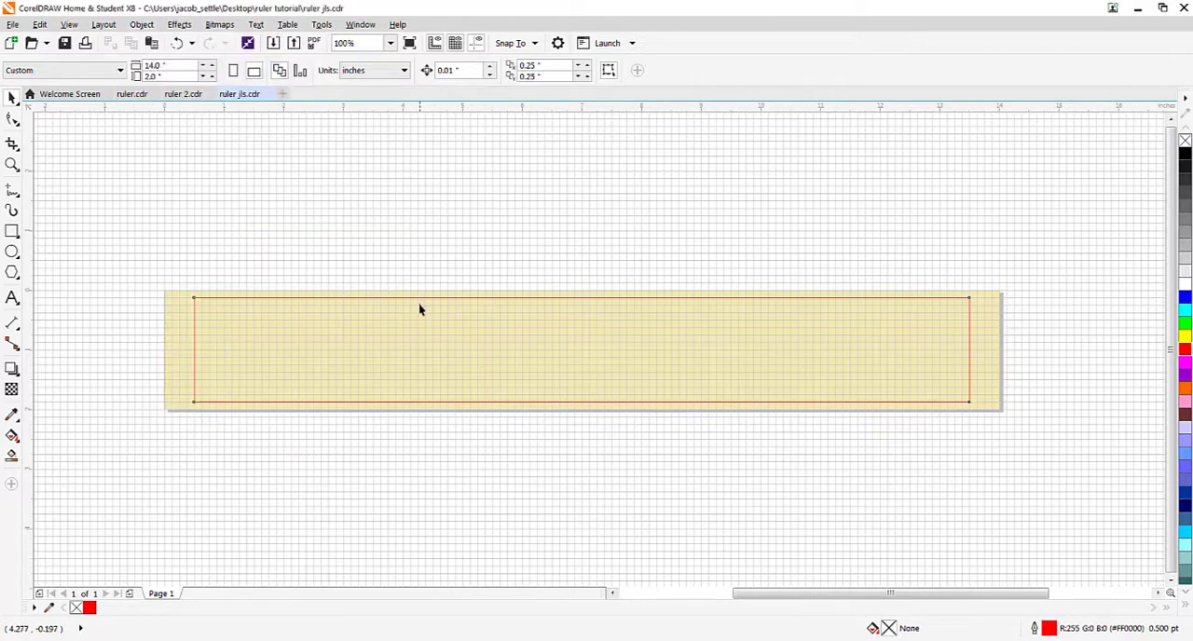
click(421, 299)
click(325, 230)
Step: View the ruler markings image from the desktop's ruler tutorial folder to examine the inch fraction tick marks, and close both windows
scroll(233, 298, up, 4)
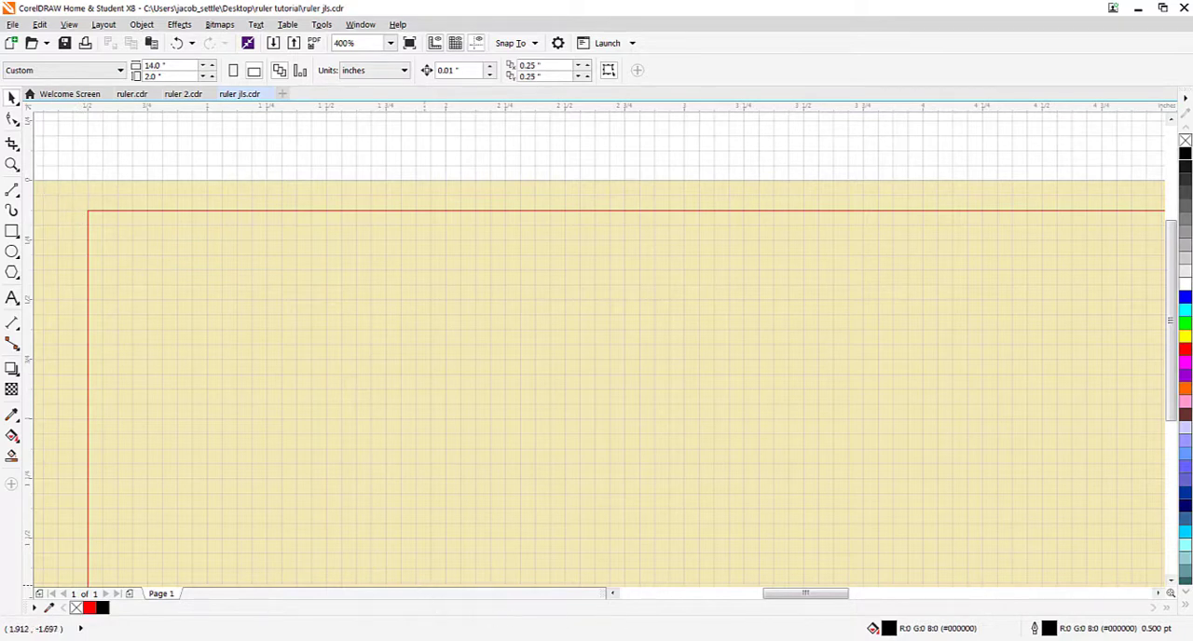
click(249, 640)
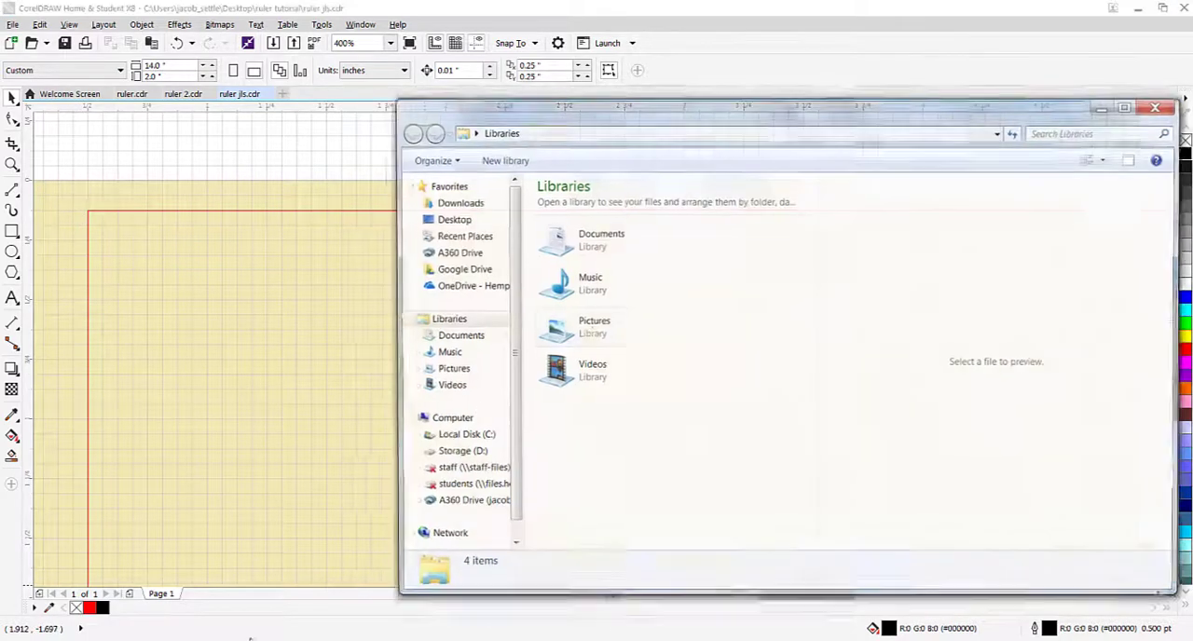
click(450, 219)
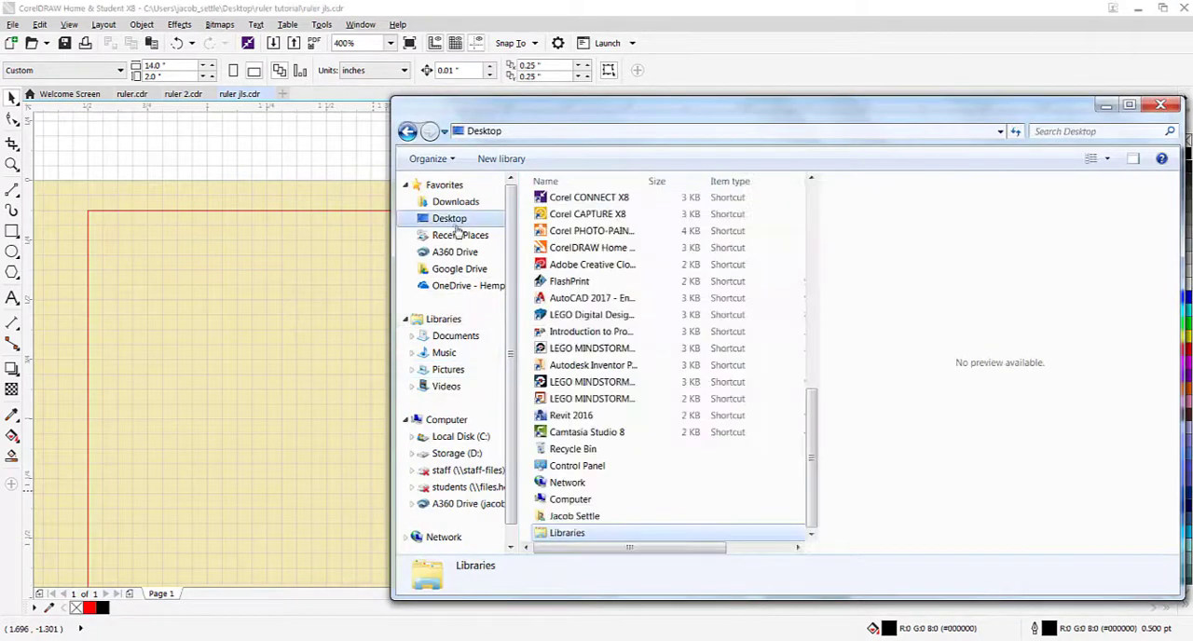
scroll(813, 416, up, 1)
scroll(812, 416, up, 6)
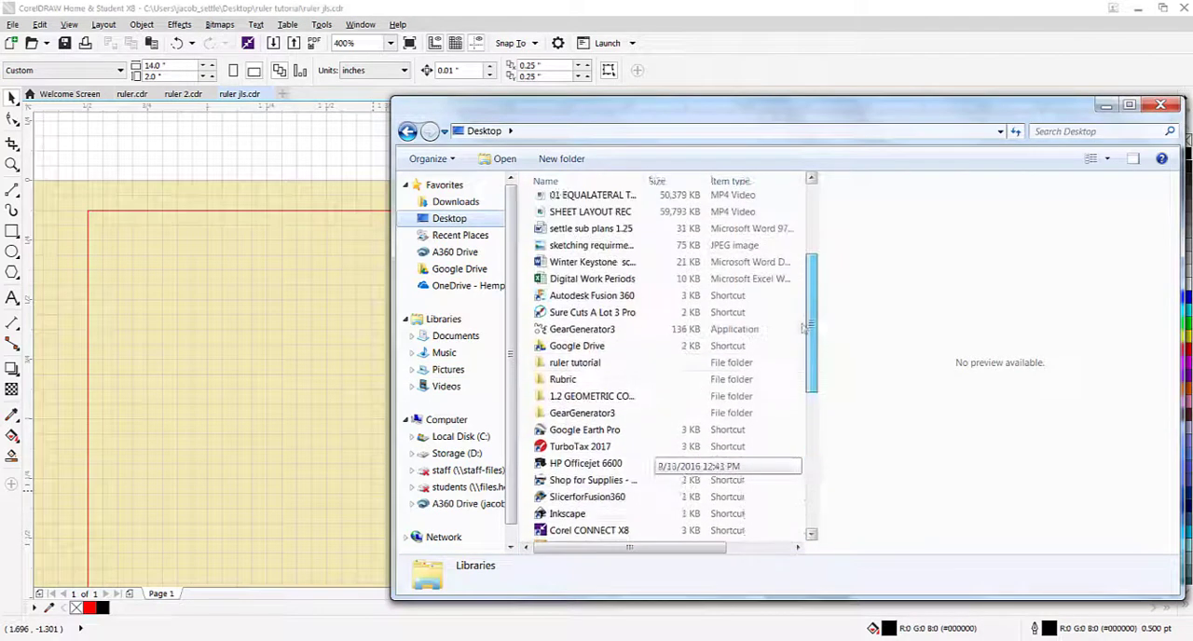
double_click(574, 368)
double_click(570, 326)
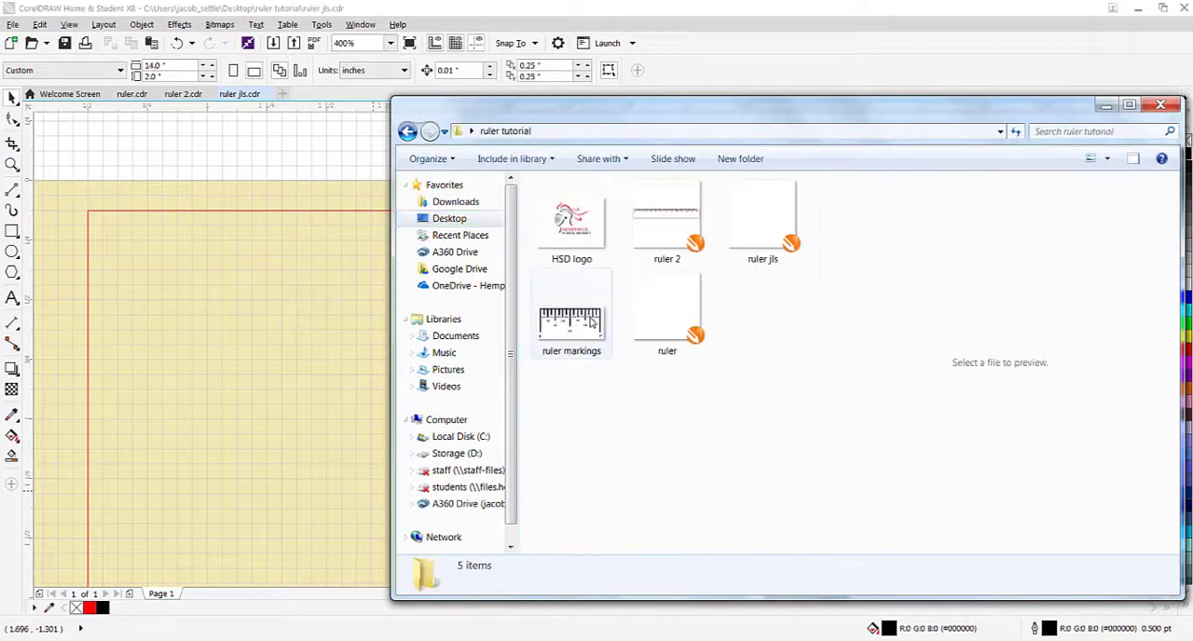
drag(807, 12, 537, 37)
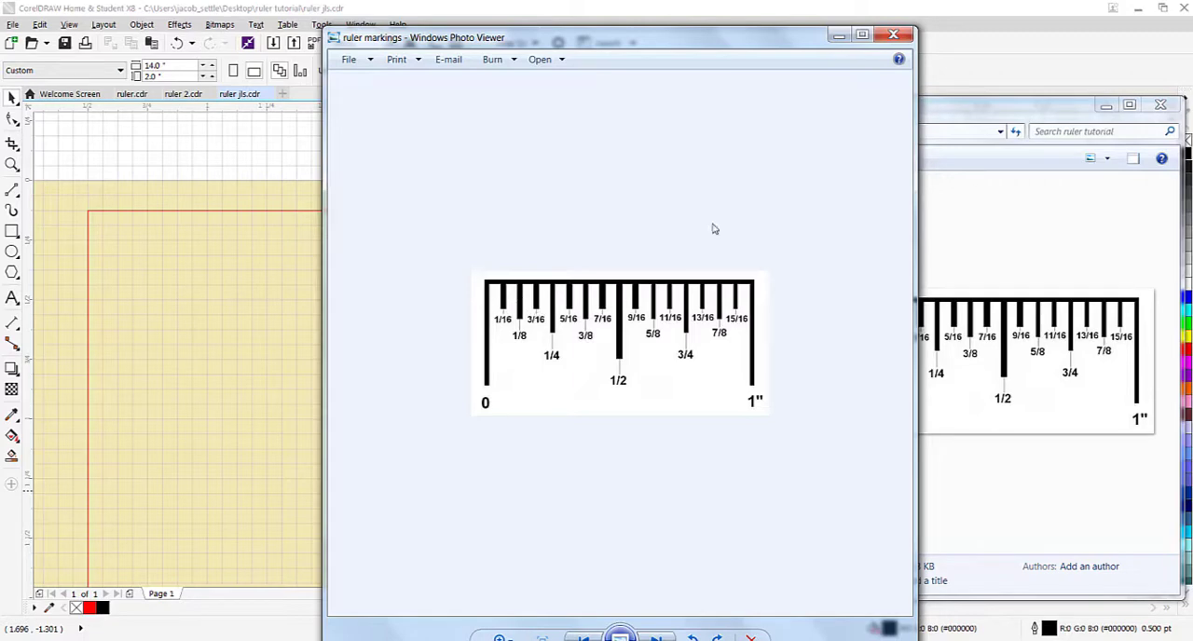
click(894, 36)
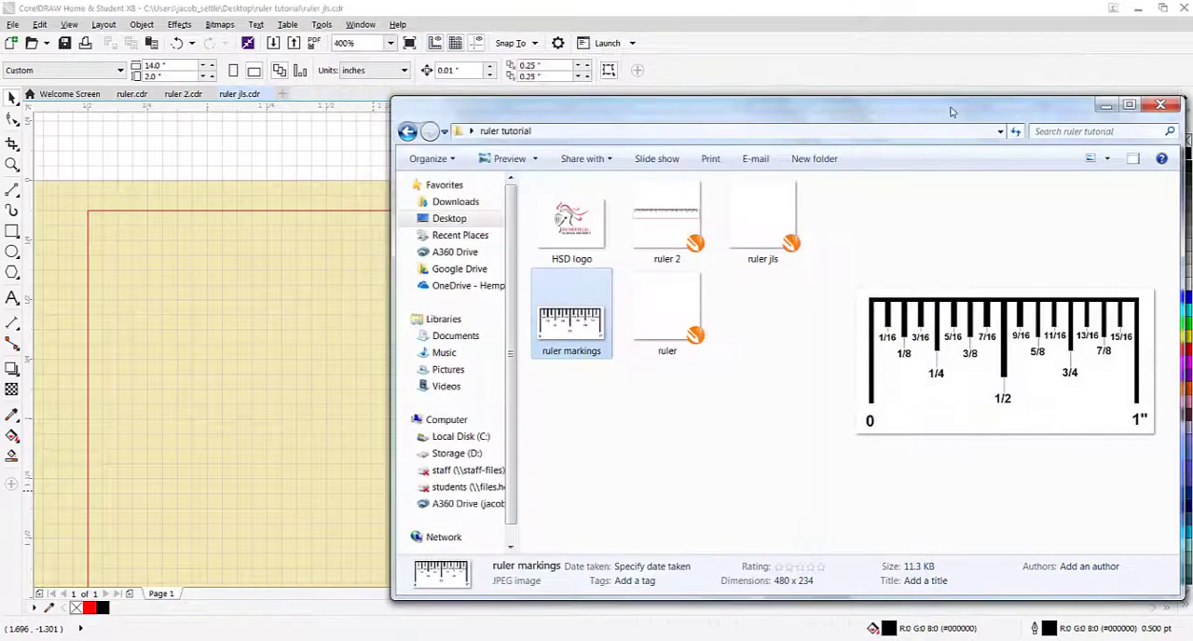
click(1159, 104)
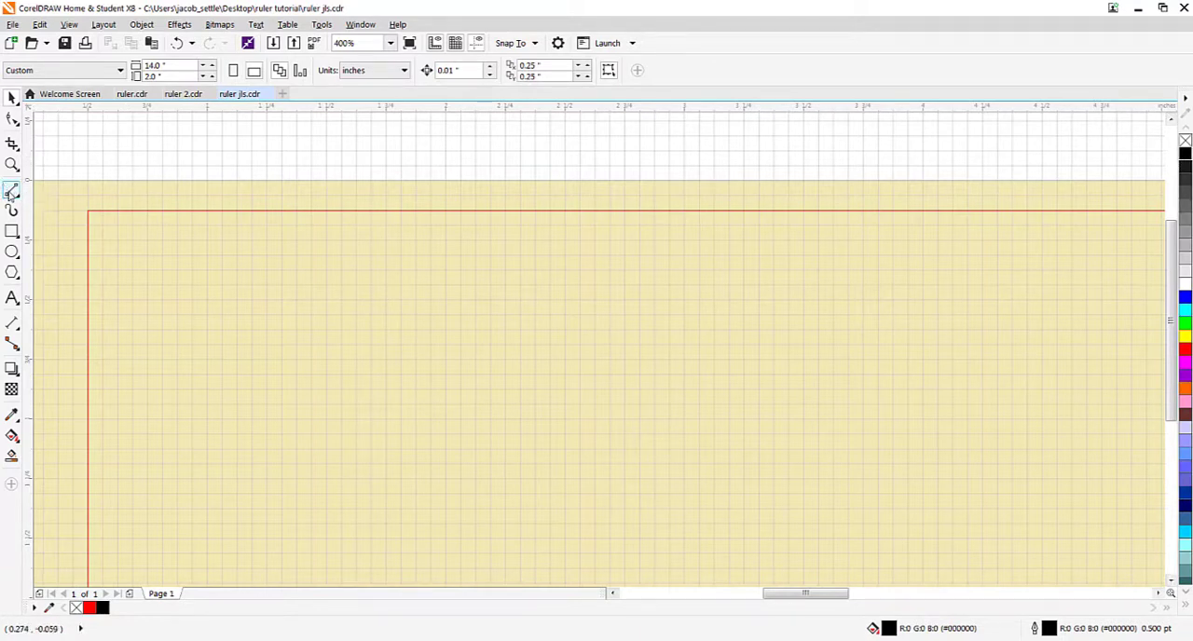
Step: Draw a vertical 2-point line 0.375 inches long down from the outline's upper edge at the 1-inch mark
click(13, 193)
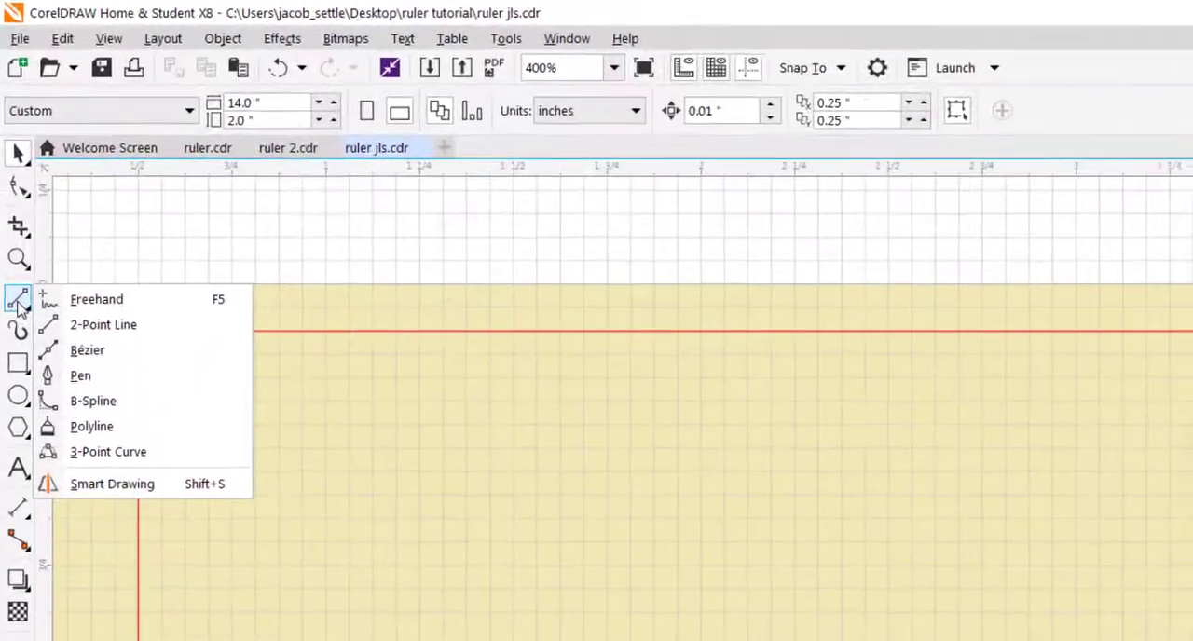
click(75, 331)
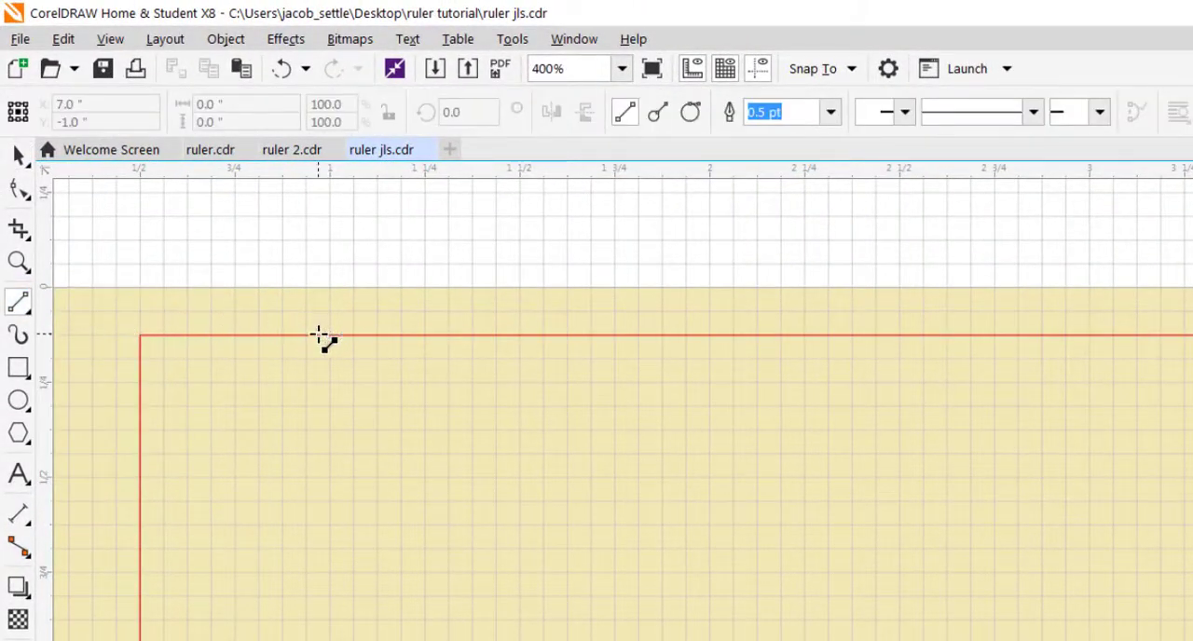
drag(330, 336, 330, 477)
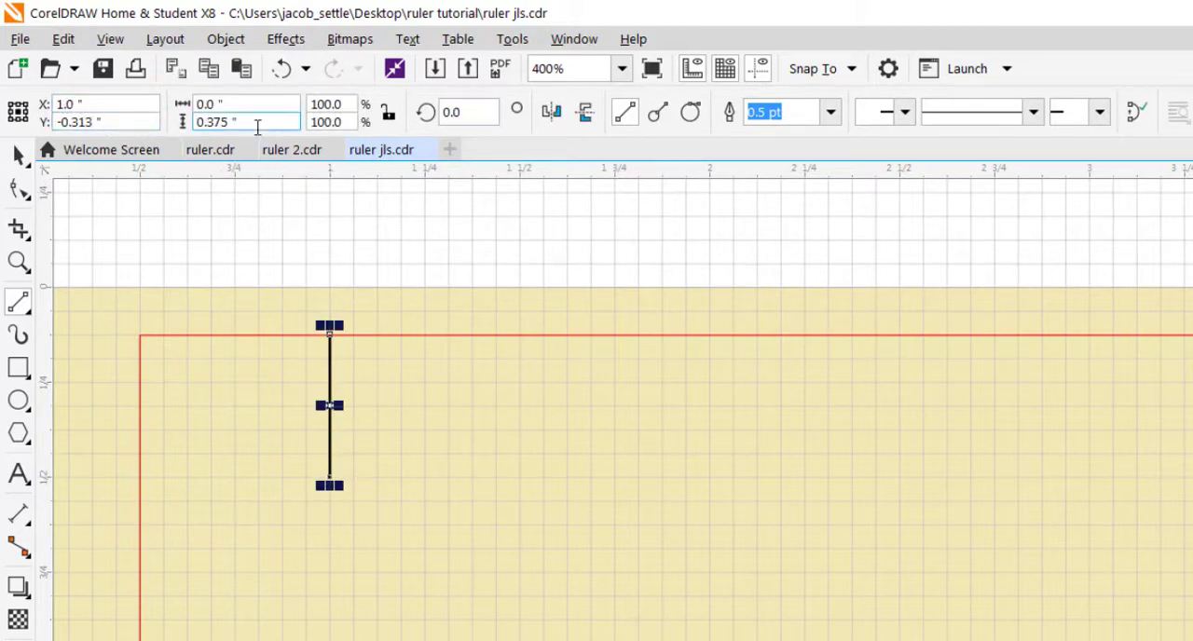
Step: Check the snapping options and the new line's horizontal position, width and height
click(850, 73)
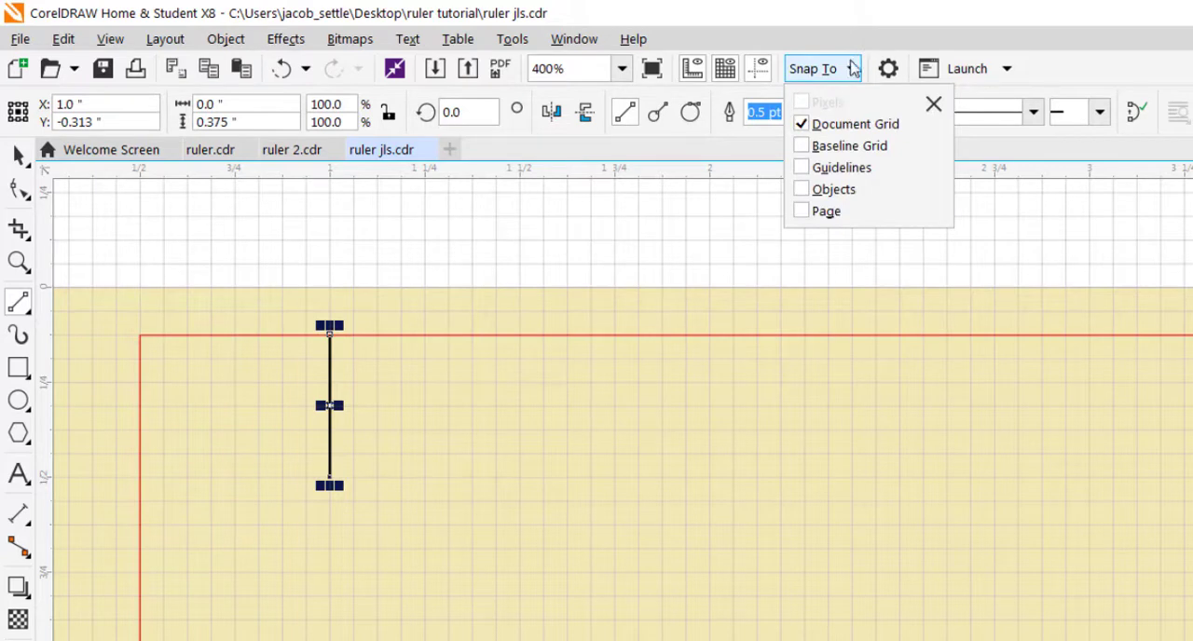
click(850, 69)
click(70, 105)
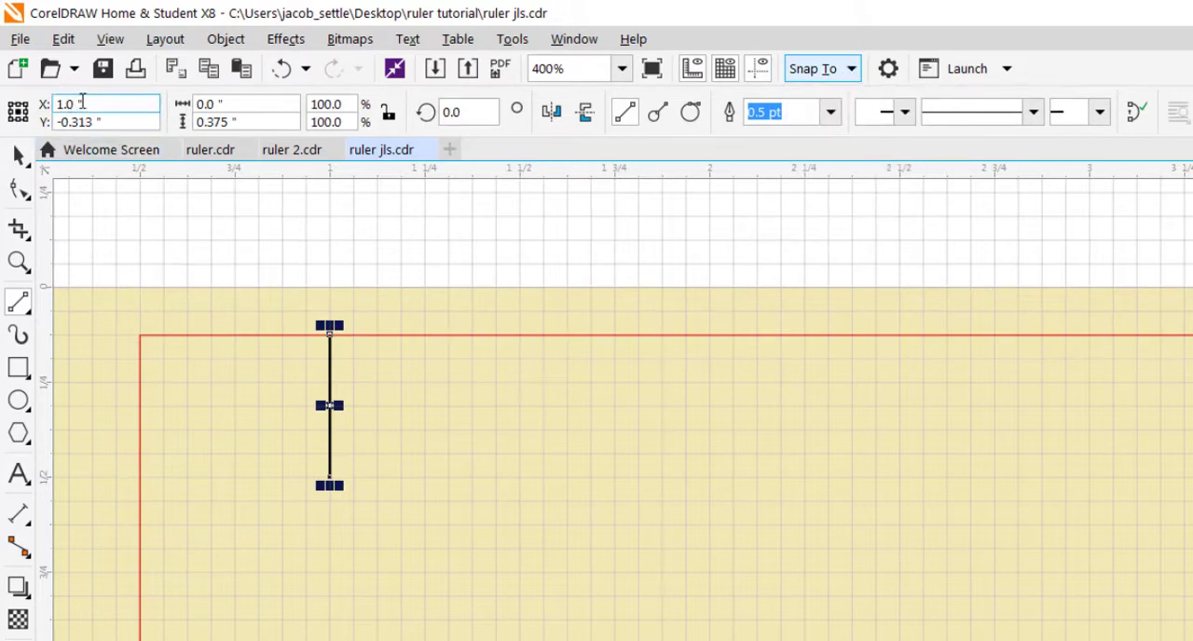
click(207, 103)
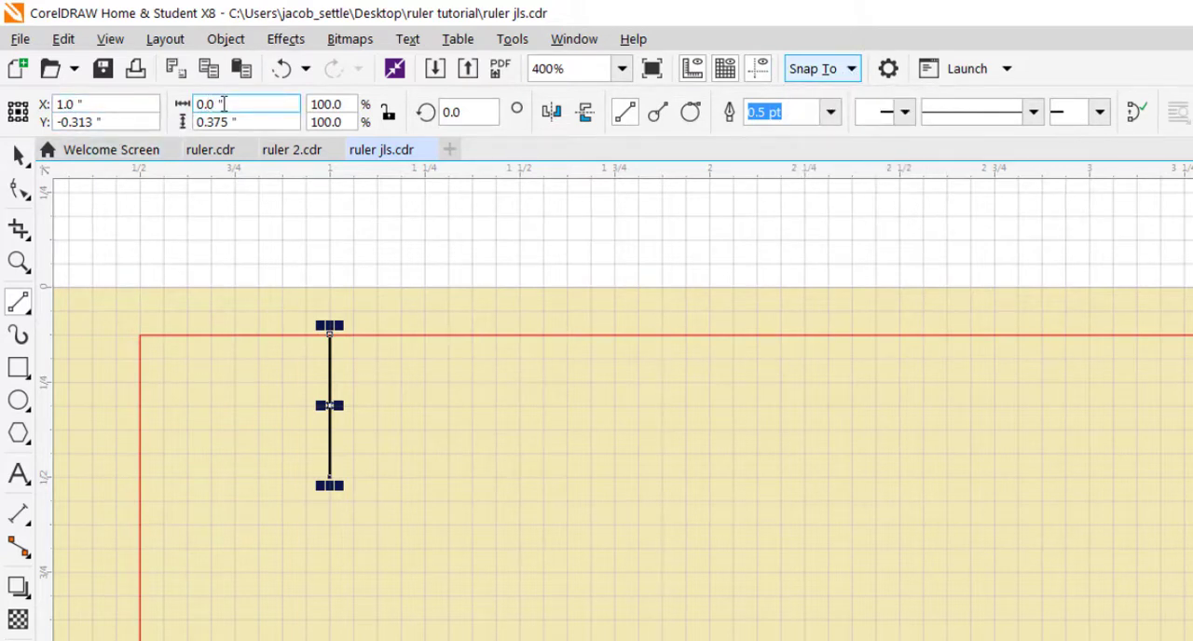
click(201, 121)
click(208, 103)
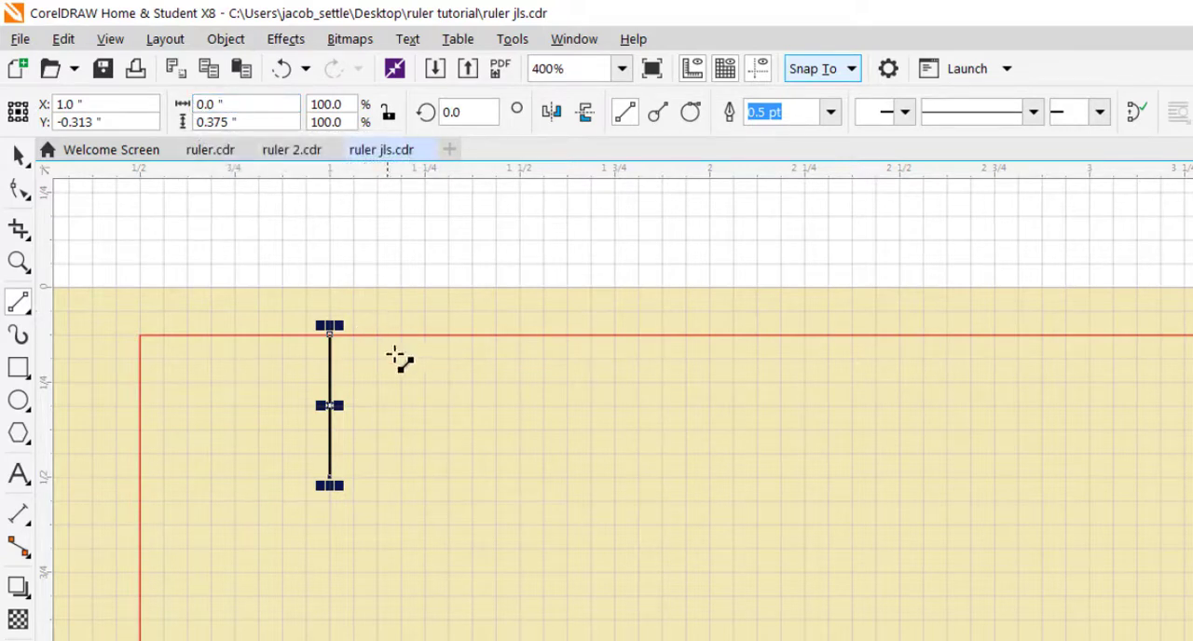
Step: Draw vertical tick marks 0.375 inches long at 2 inches, 0.313 inches long at 1.5 inches, and 0.25 inches long at 1.25 and 1.75 inches
mouse_move(379, 334)
mouse_down()
mouse_move(404, 412)
mouse_move(401, 480)
mouse_up()
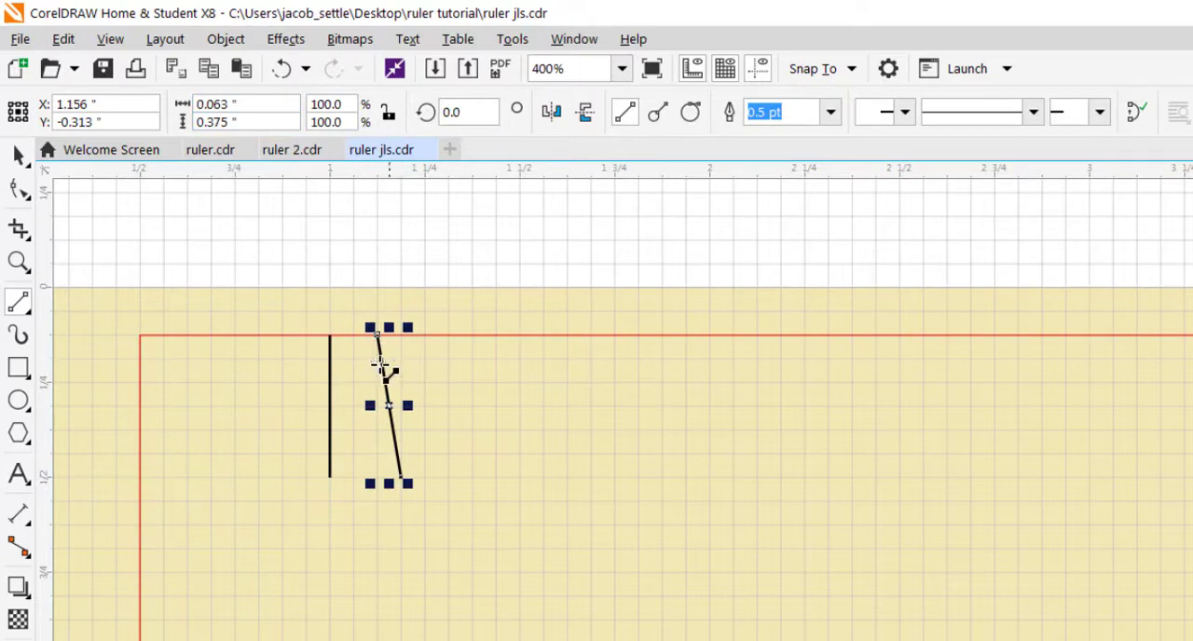
click(286, 70)
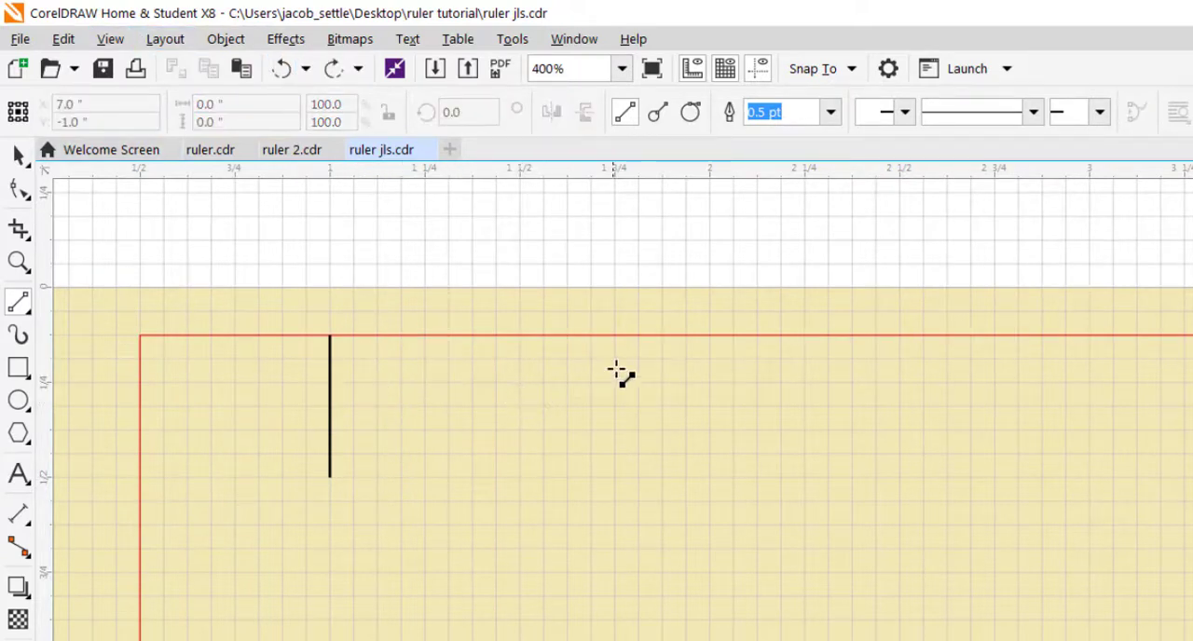
drag(709, 334, 709, 485)
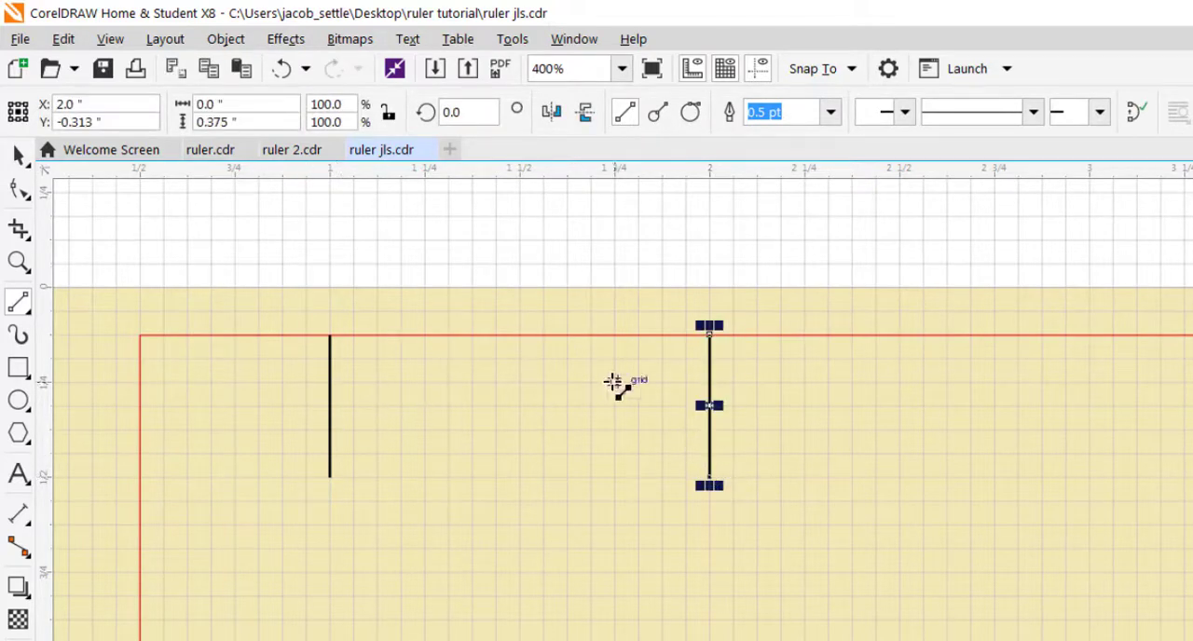
drag(519, 334, 519, 461)
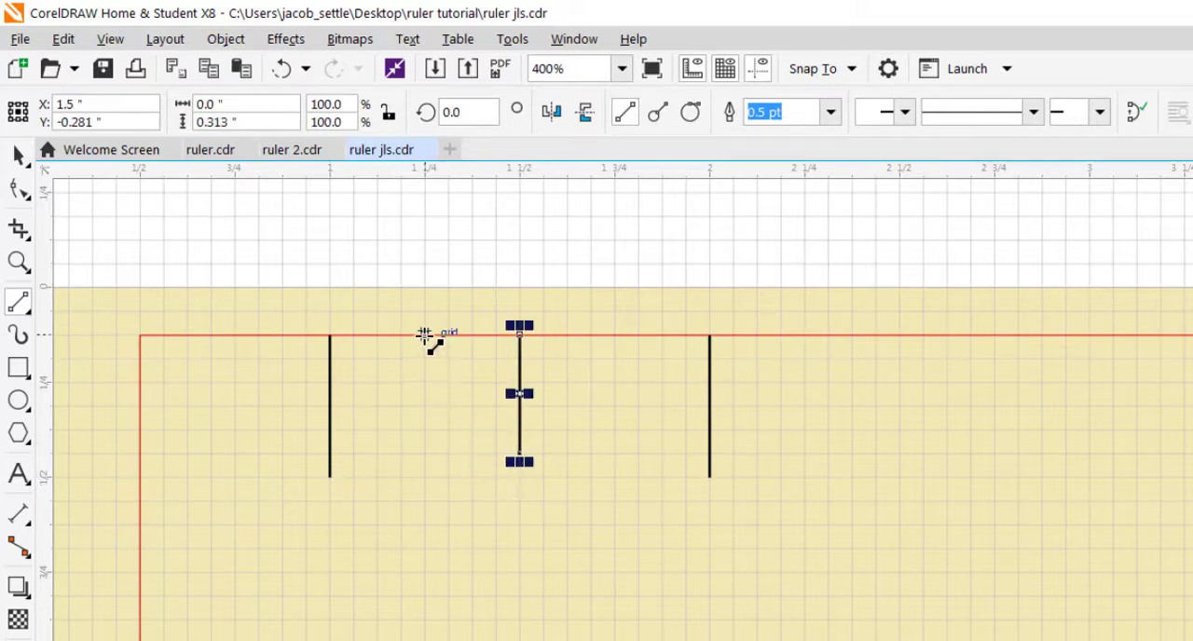
drag(425, 335, 425, 430)
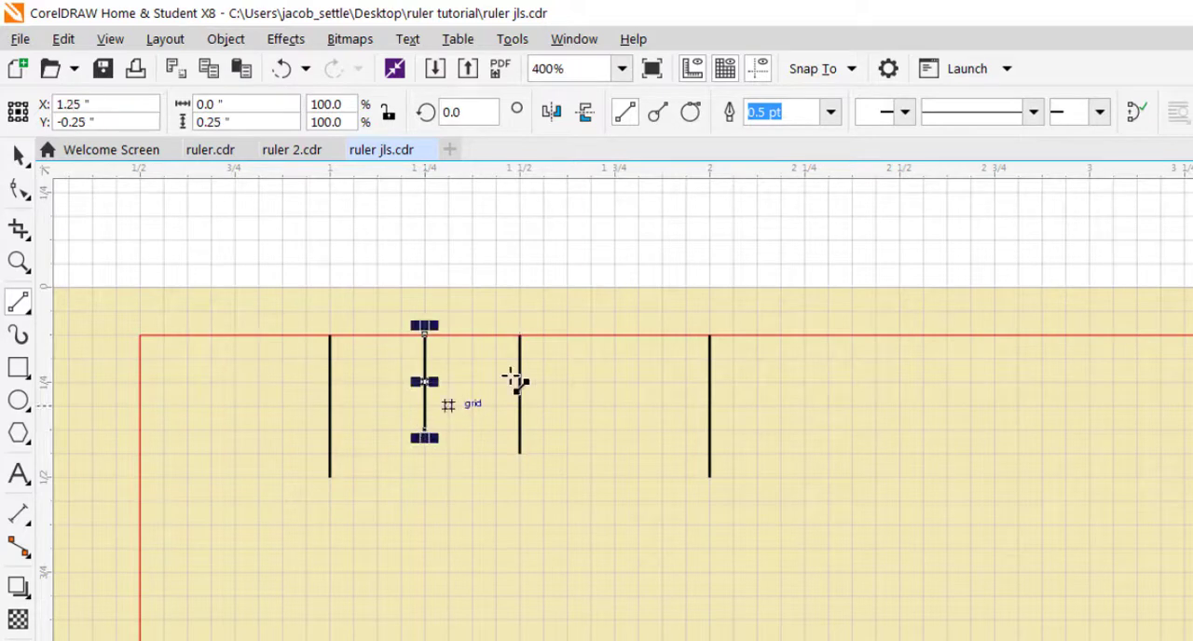
drag(614, 336, 614, 428)
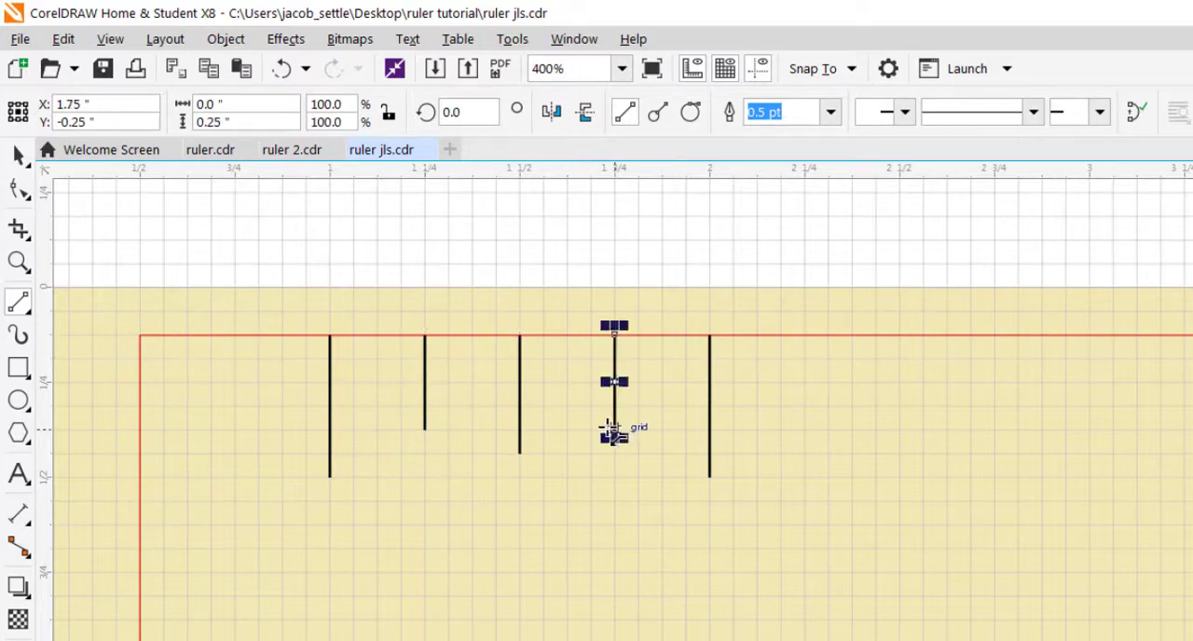
Step: Draw eighth-inch tick marks 0.188 inches long at 1.125, 1.375, 1.625 and 1.875 inches
drag(377, 335, 376, 413)
drag(472, 335, 472, 404)
drag(567, 335, 566, 406)
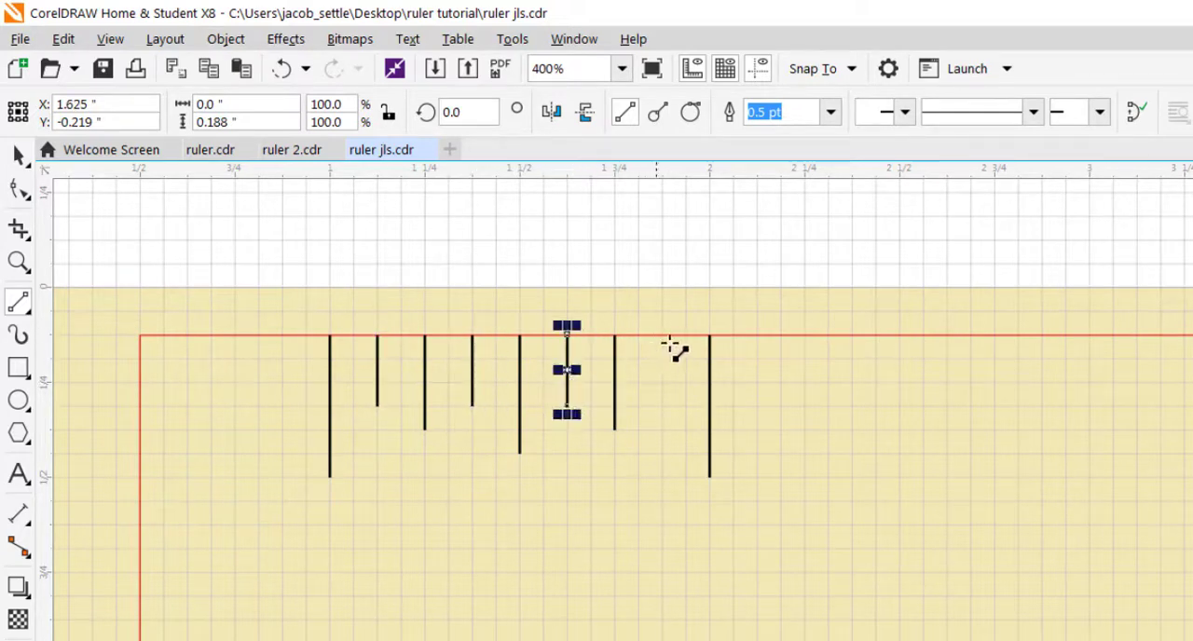
drag(661, 336, 662, 405)
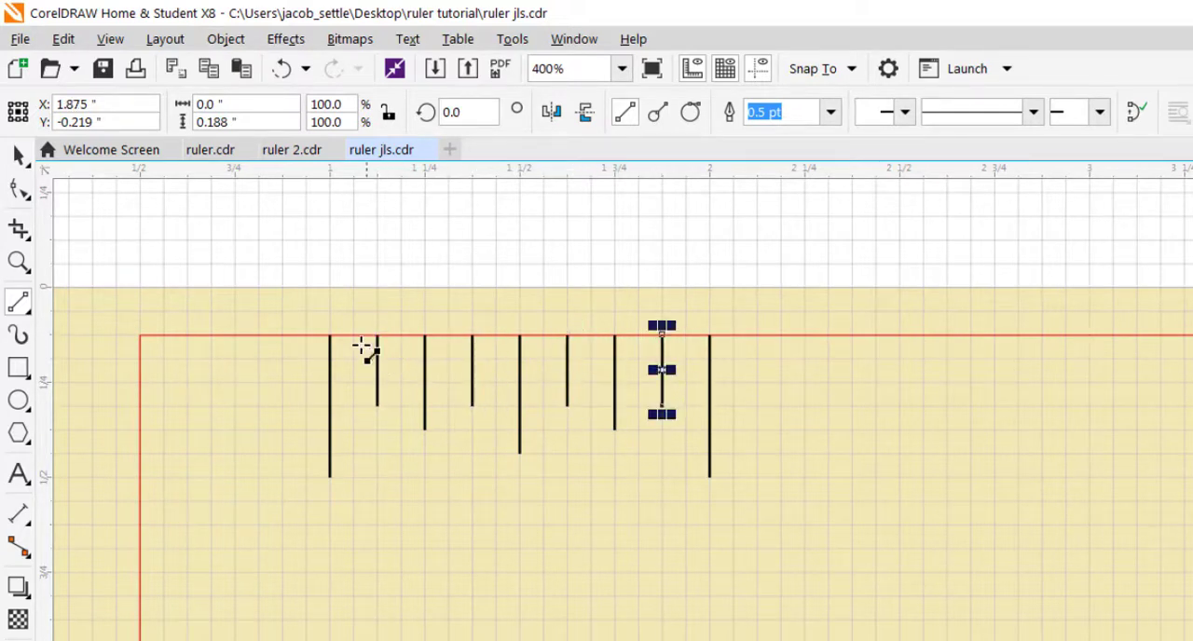
Step: Draw the eight remaining sixteenth-inch tick marks, each 0.125 inches long, midway between the existing ticks from 1 to 2 inches
drag(353, 336, 354, 382)
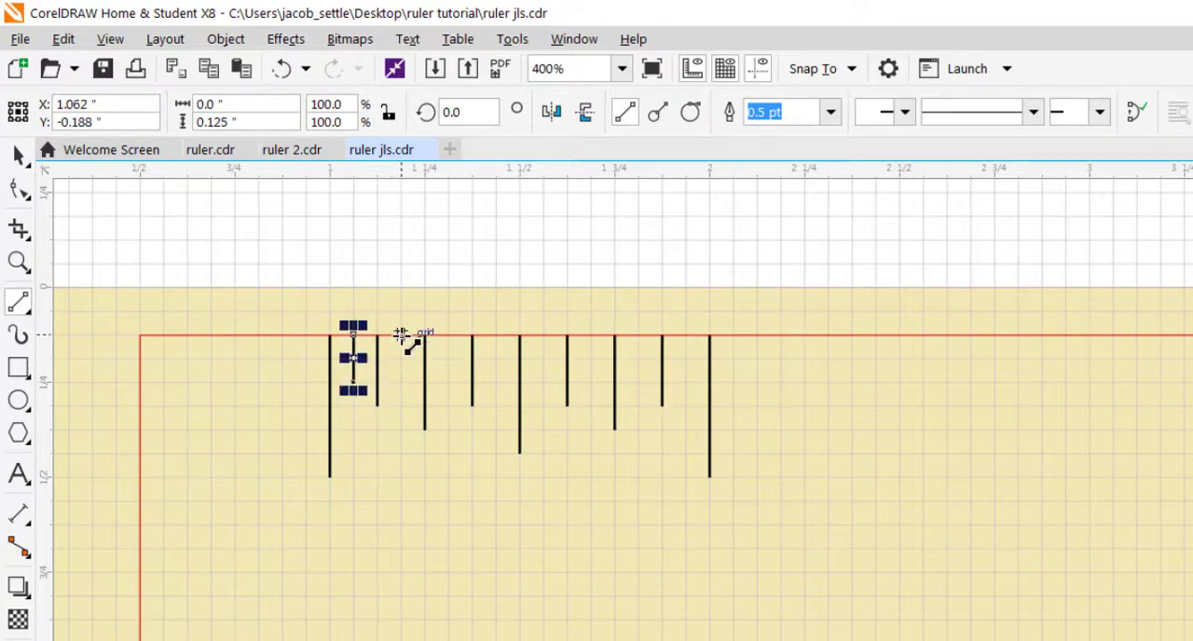
drag(401, 336, 400, 382)
drag(448, 336, 448, 392)
drag(496, 334, 495, 381)
drag(544, 336, 543, 381)
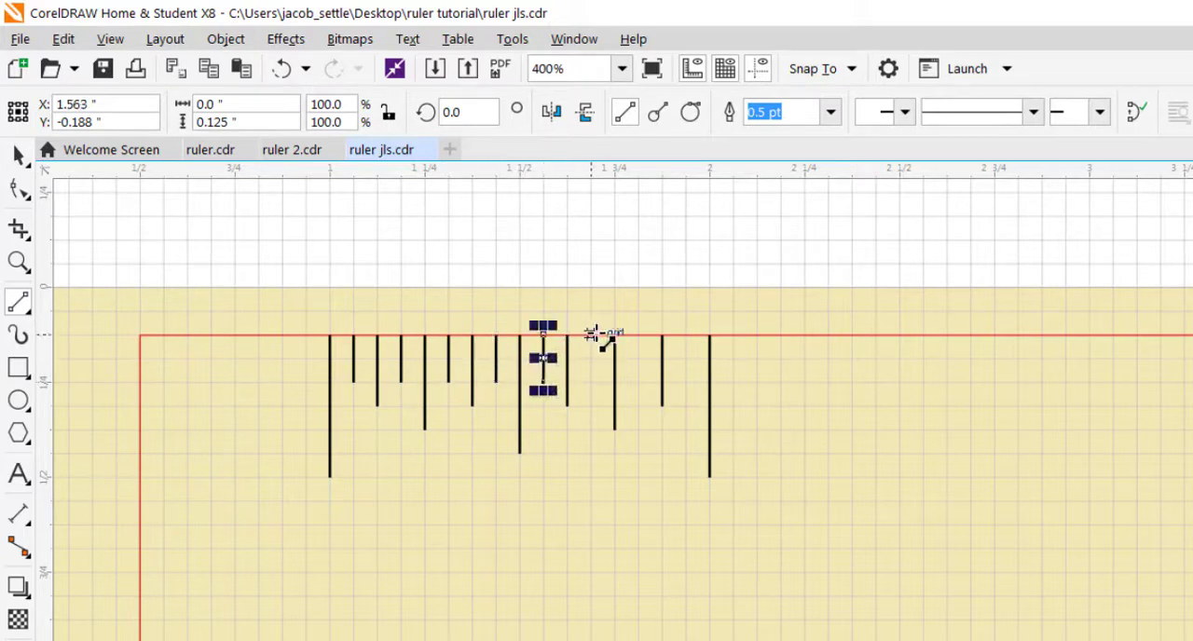
drag(590, 335, 591, 381)
drag(638, 335, 637, 391)
drag(686, 335, 686, 382)
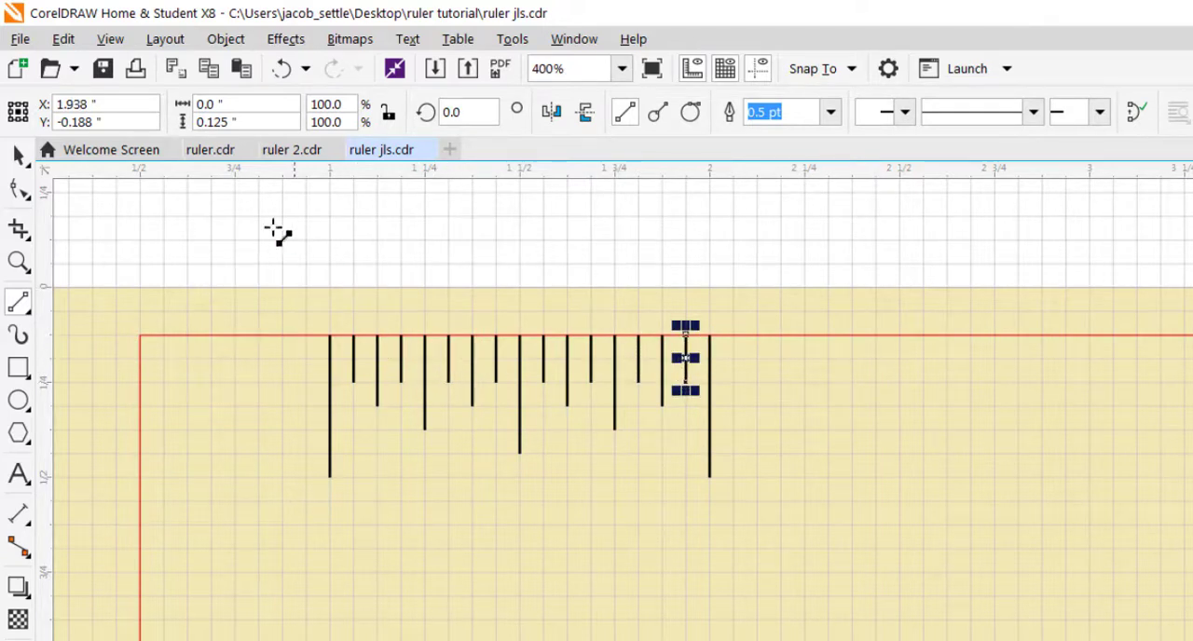
click(18, 155)
click(380, 261)
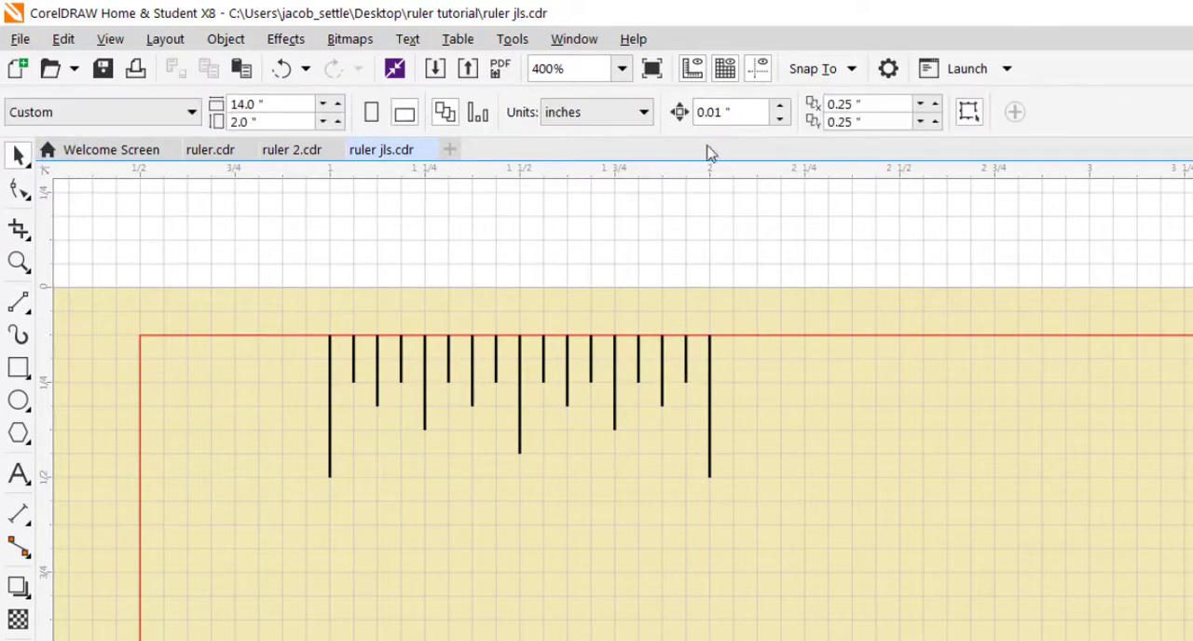
Step: Check the snapping options, then group all the tick marks between 1 and 2 inches
click(845, 71)
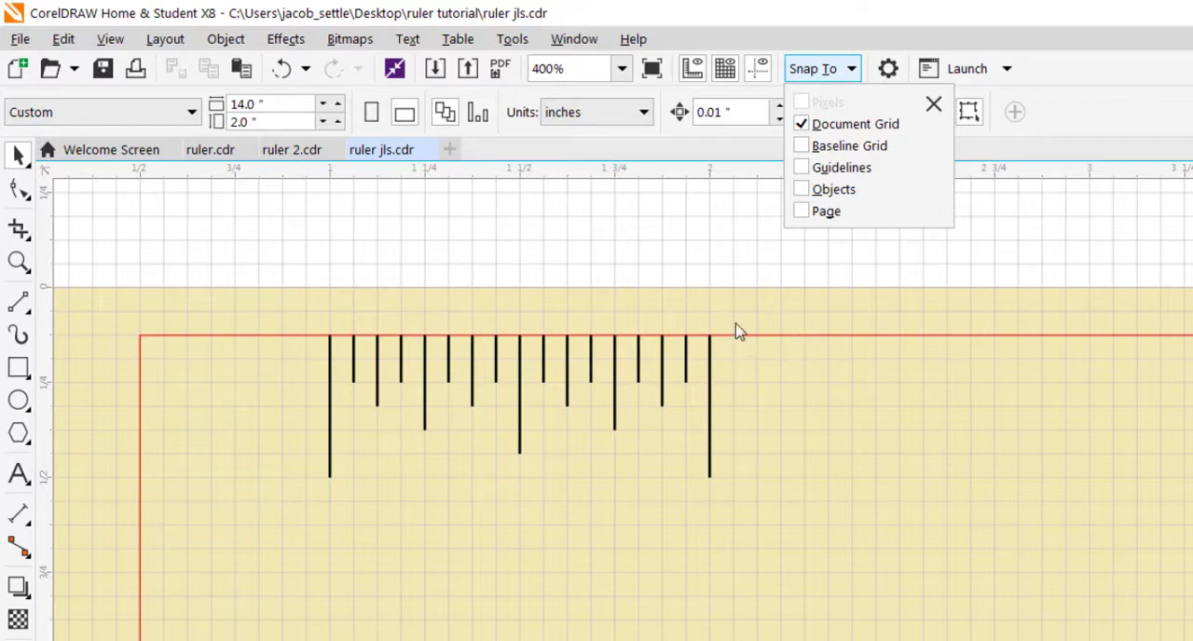
click(576, 282)
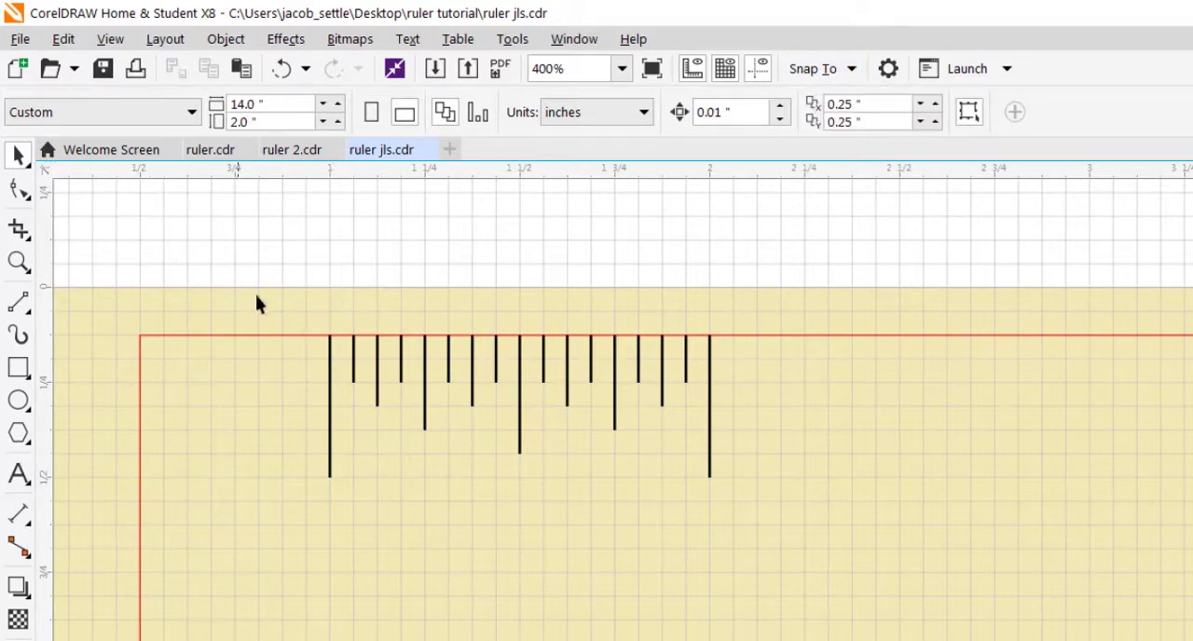
drag(270, 301, 798, 571)
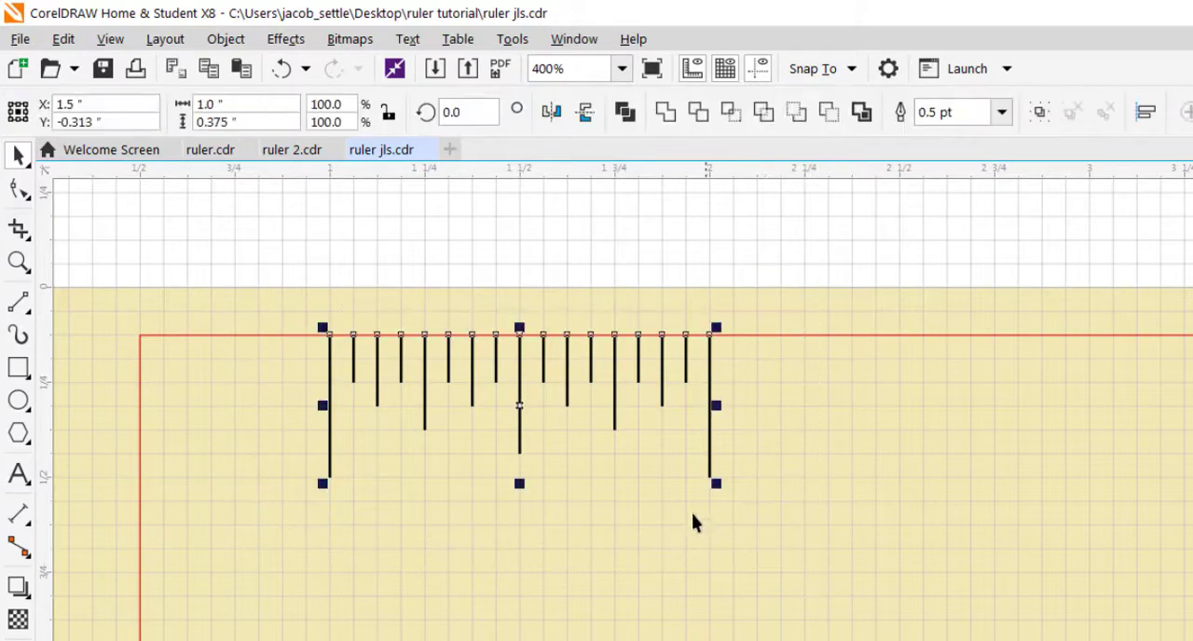
click(238, 44)
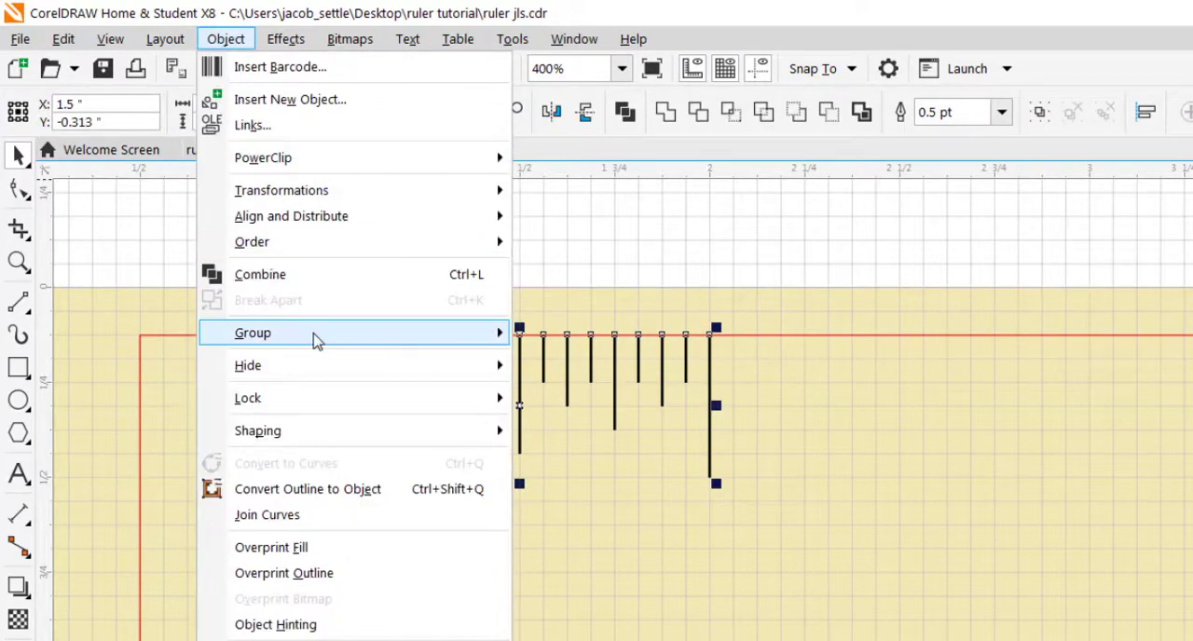
mouse_move(311, 337)
click(538, 340)
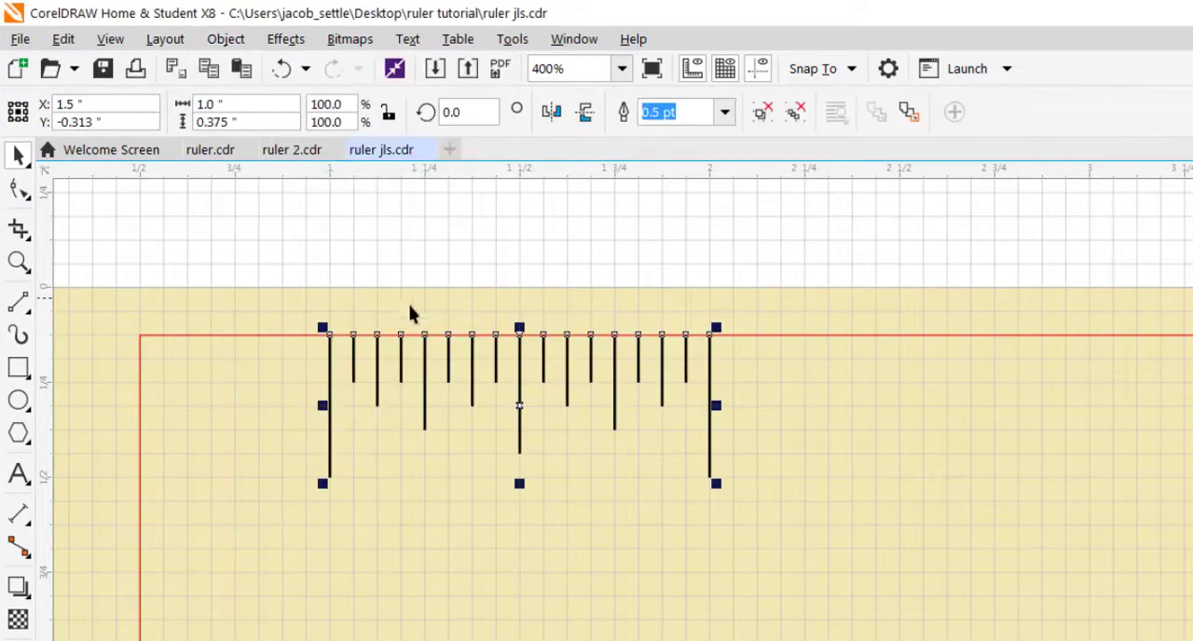
Step: Step and Repeat the grouped tick marks with a 1.0-inch horizontal offset, 0.0-inch vertical offset and 11 copies
scroll(643, 350, down, 3)
scroll(643, 351, up, 1)
drag(854, 357, 644, 399)
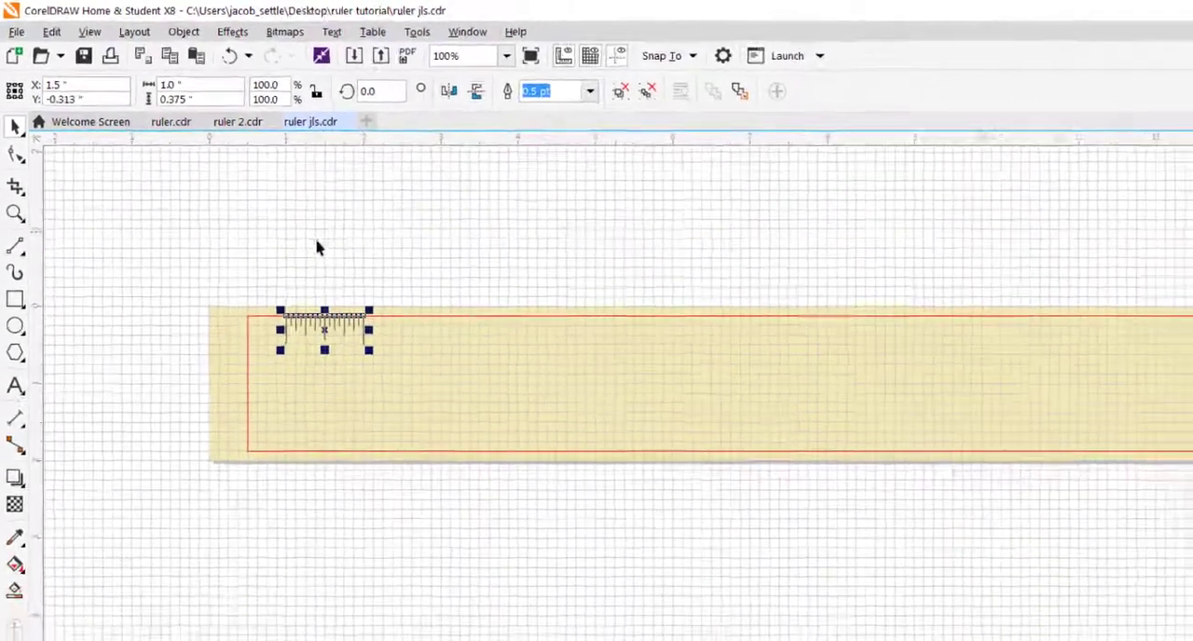
click(391, 291)
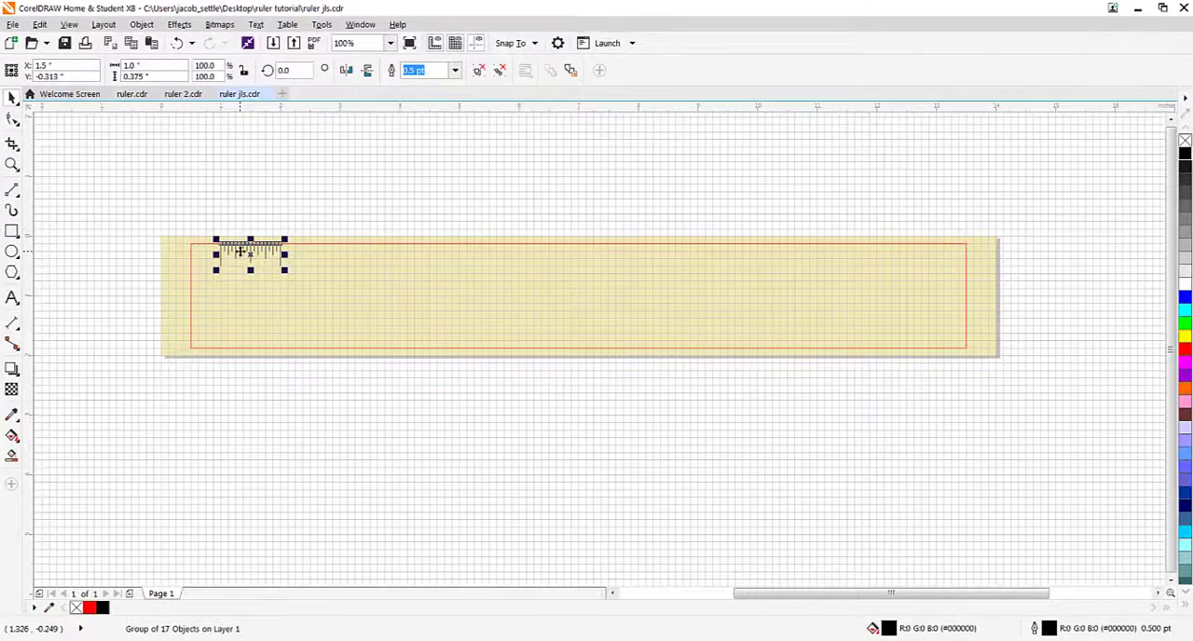
click(40, 24)
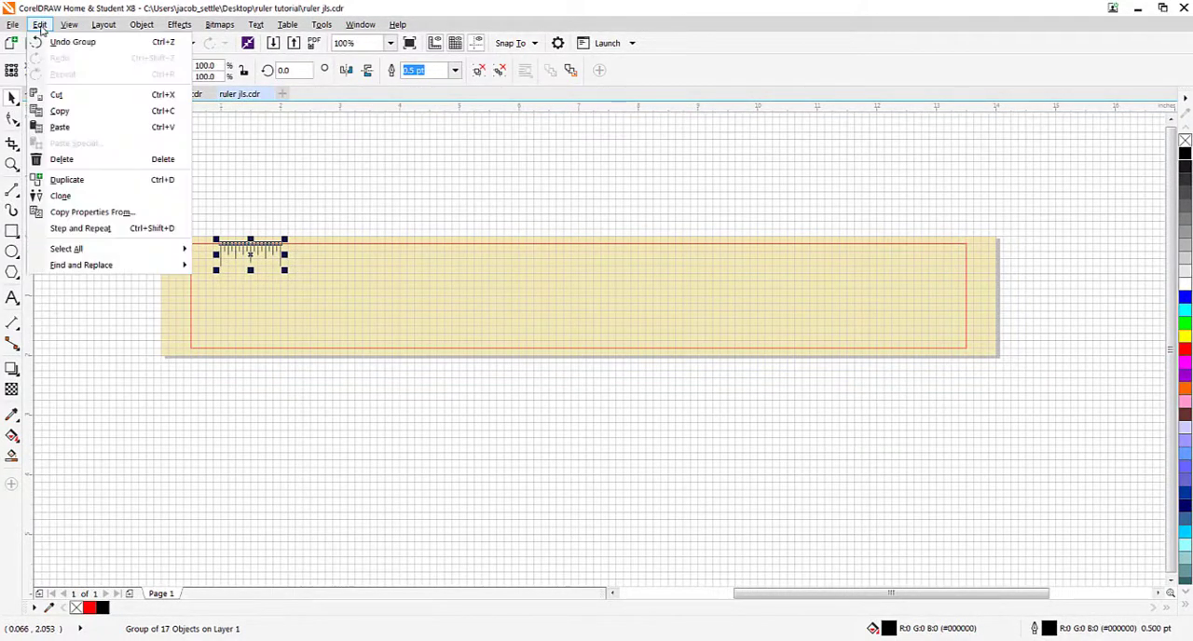
click(65, 230)
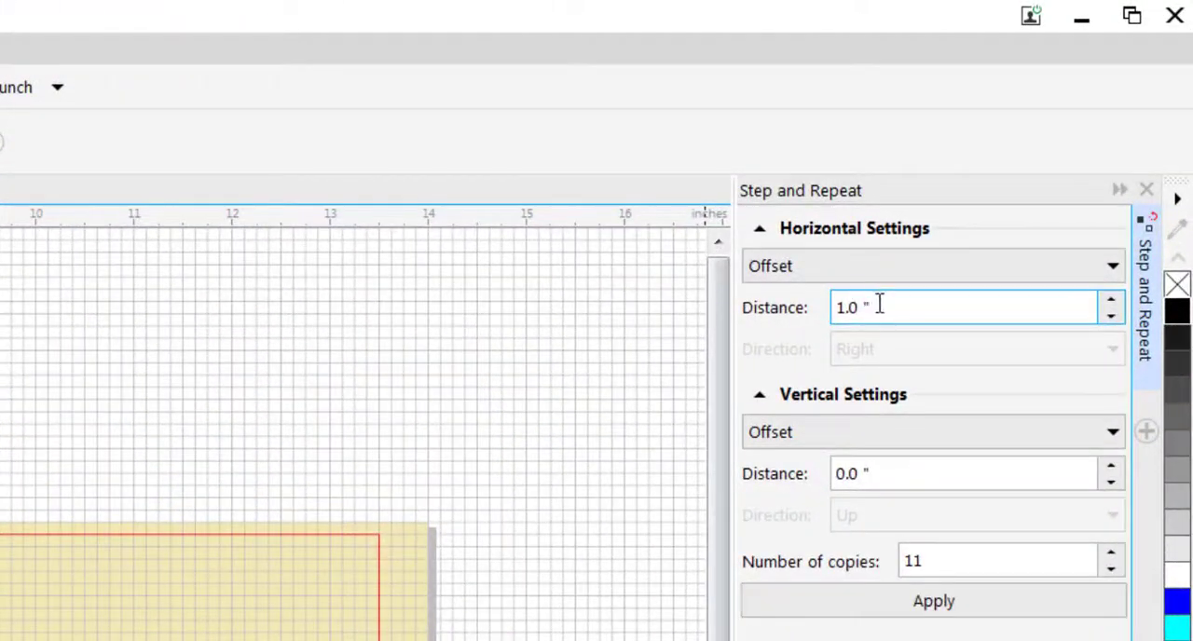
drag(878, 306, 814, 308)
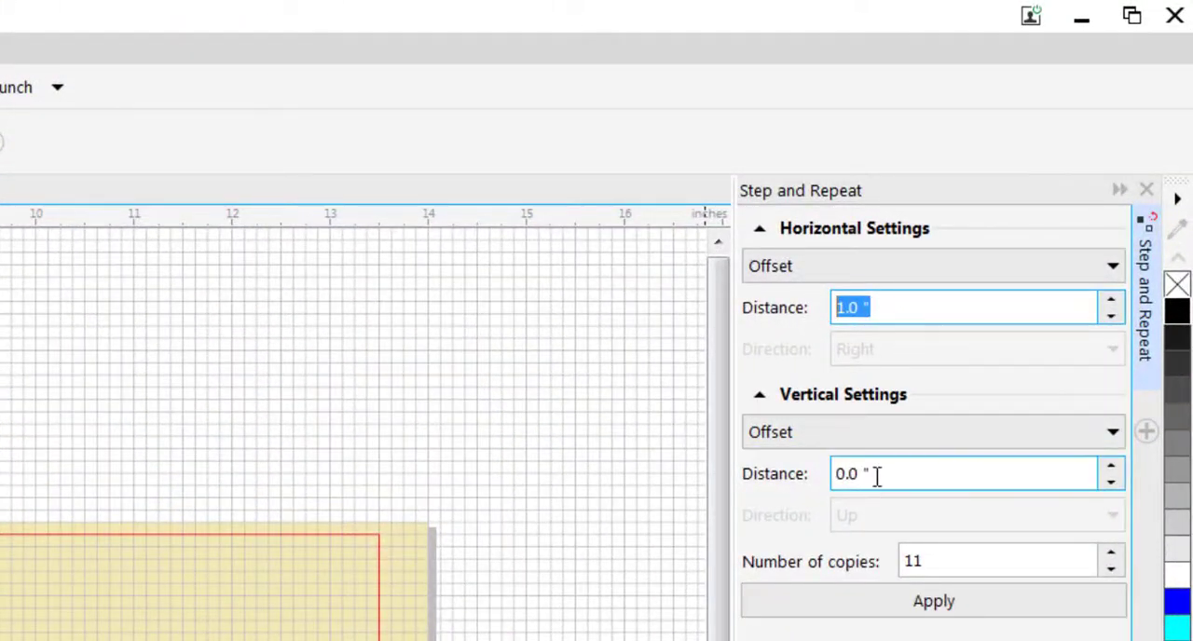
drag(876, 475, 840, 474)
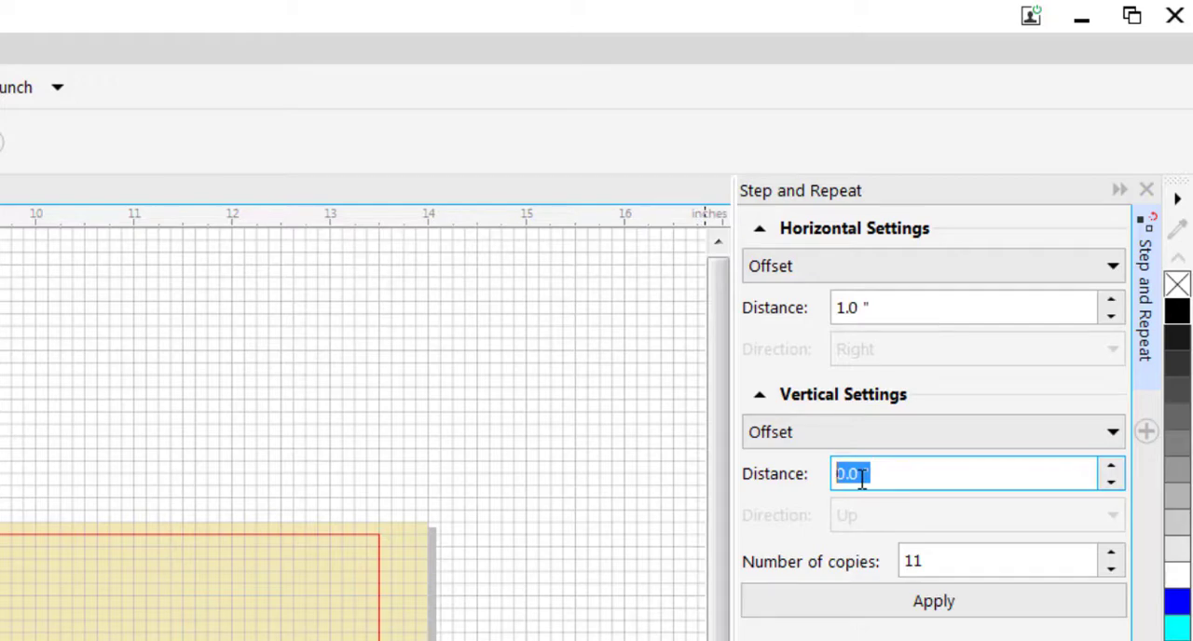
click(941, 559)
double_click(941, 559)
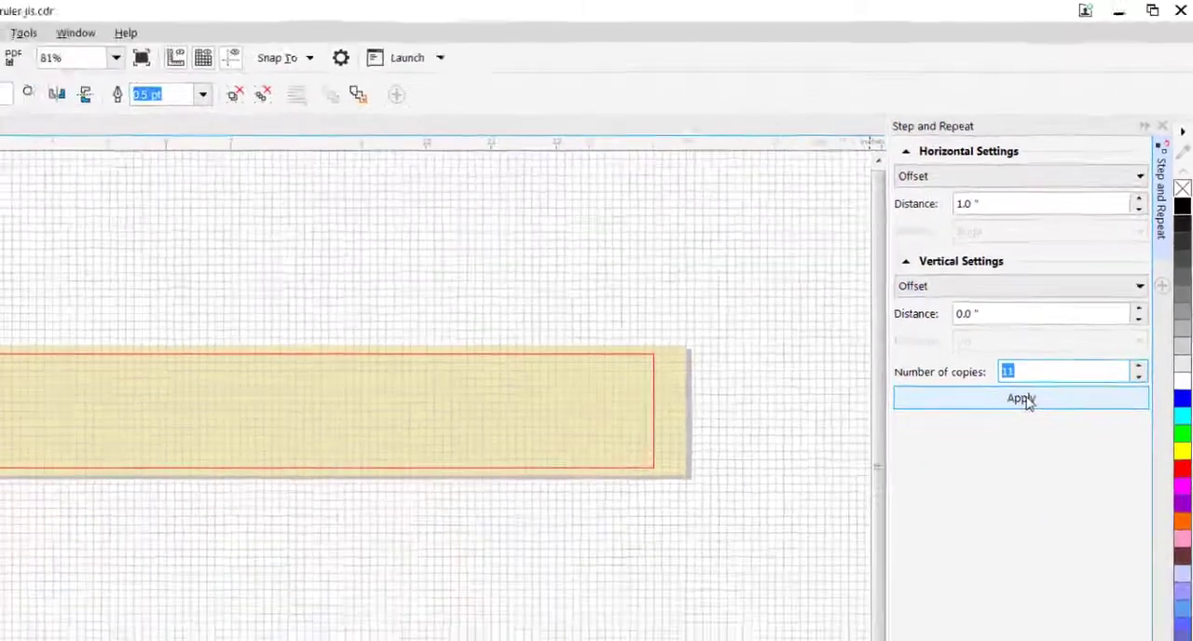
click(906, 593)
click(890, 284)
Step: Select all the repeated tick-mark groups along the ruler's upper edge and lock them
scroll(759, 282, up, 3)
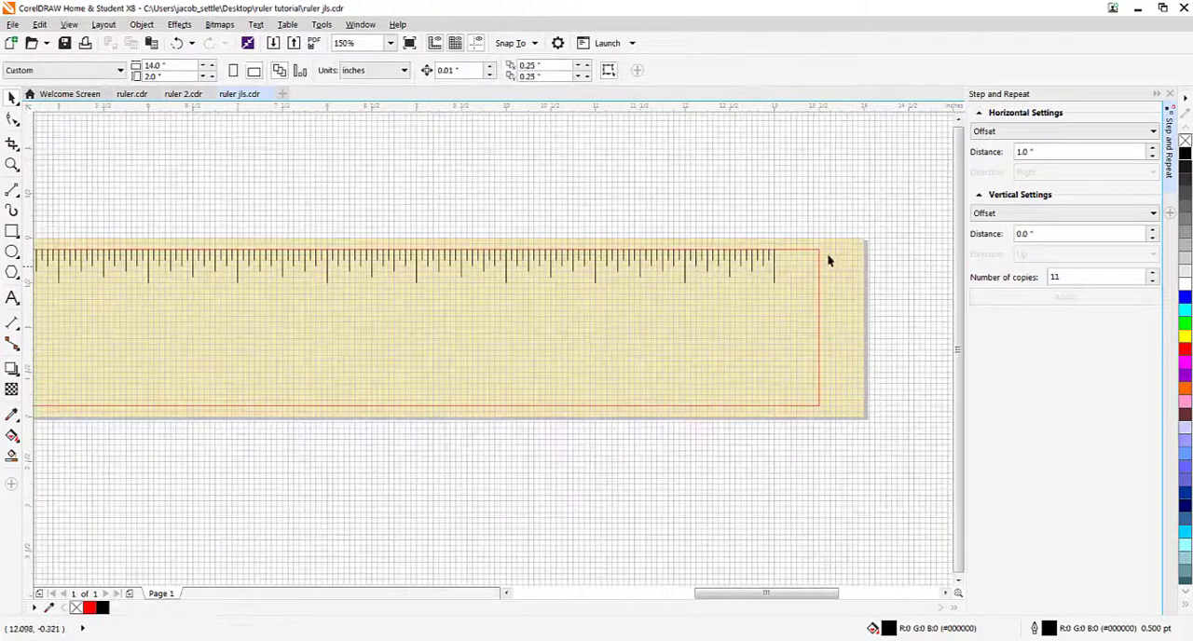
scroll(827, 261, down, 3)
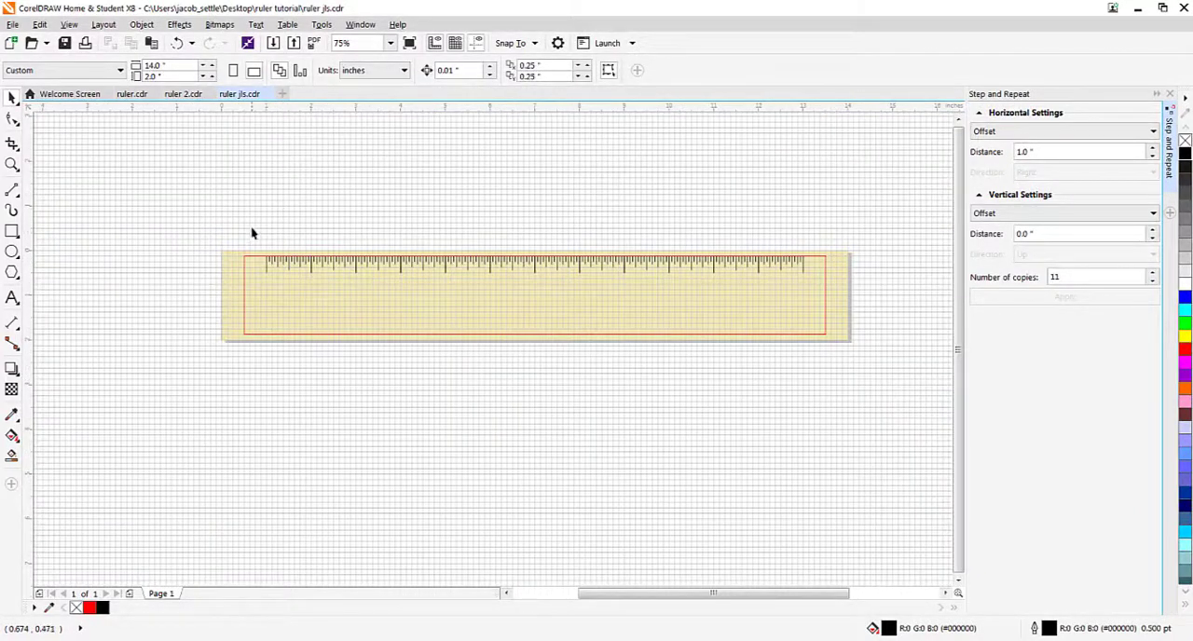
drag(246, 236, 817, 292)
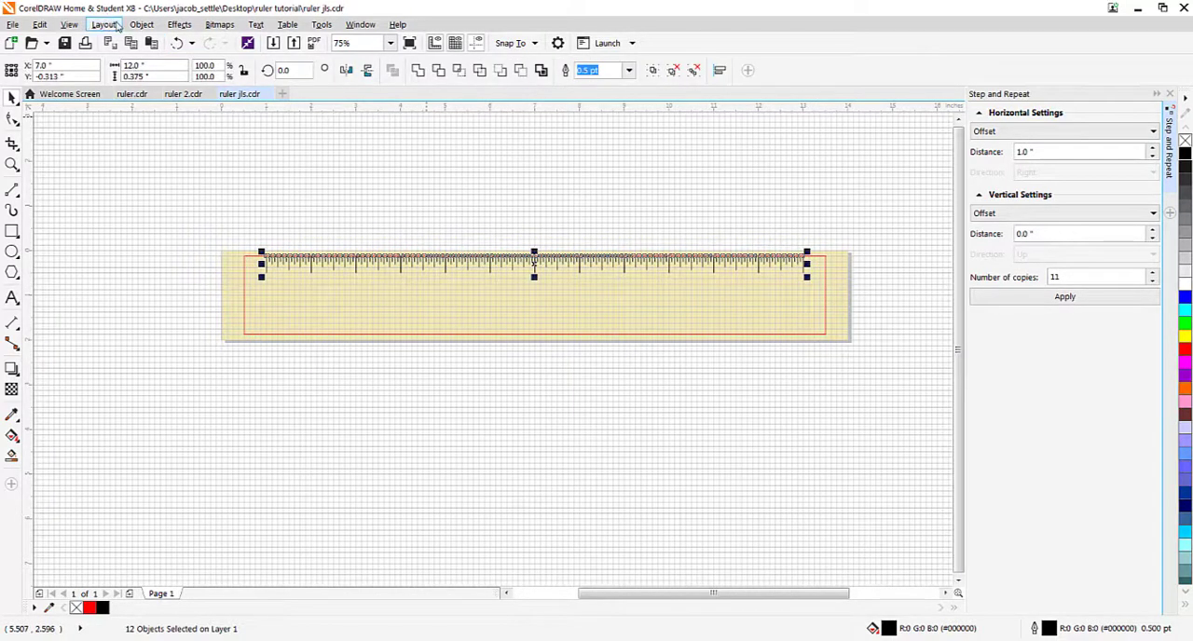
click(141, 24)
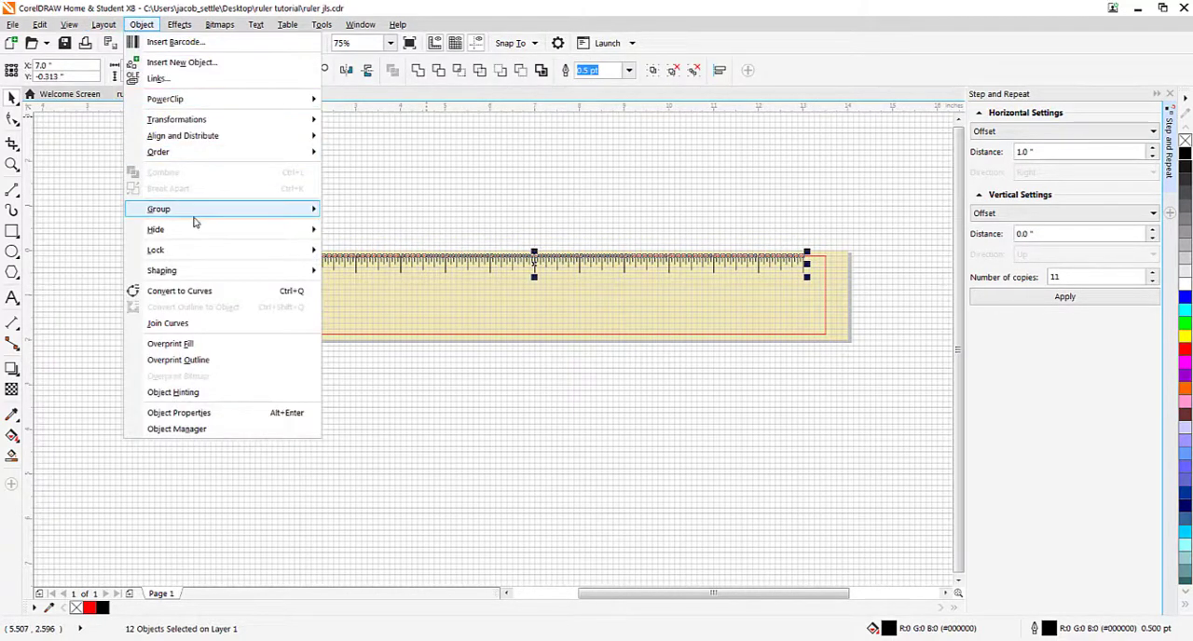
mouse_move(212, 250)
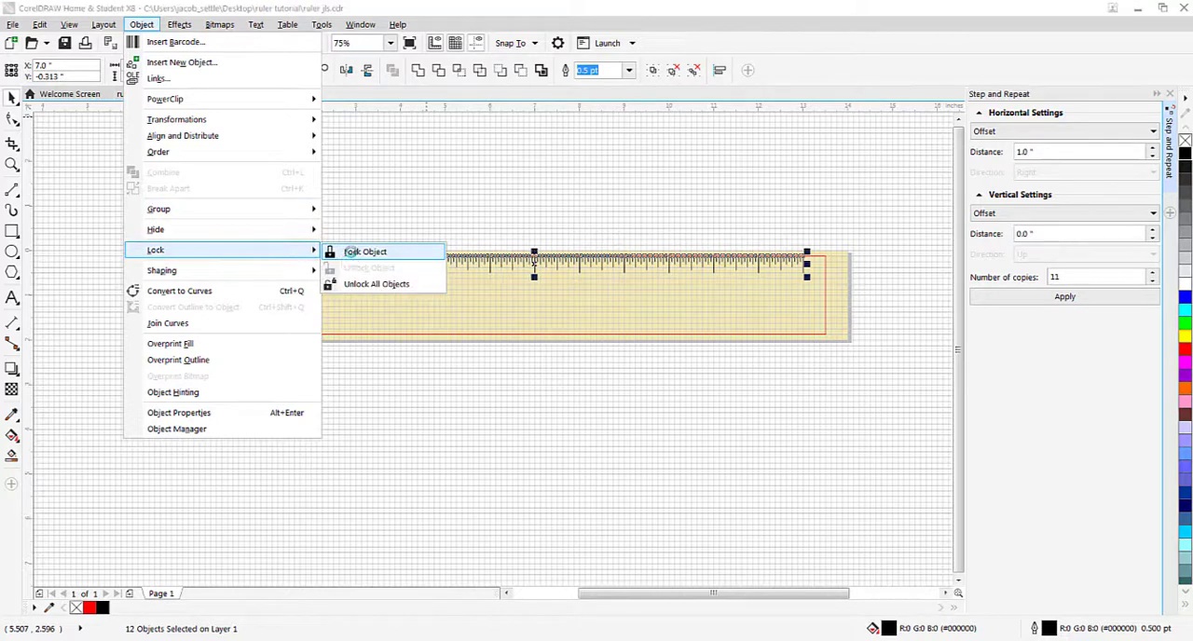
click(350, 253)
click(337, 266)
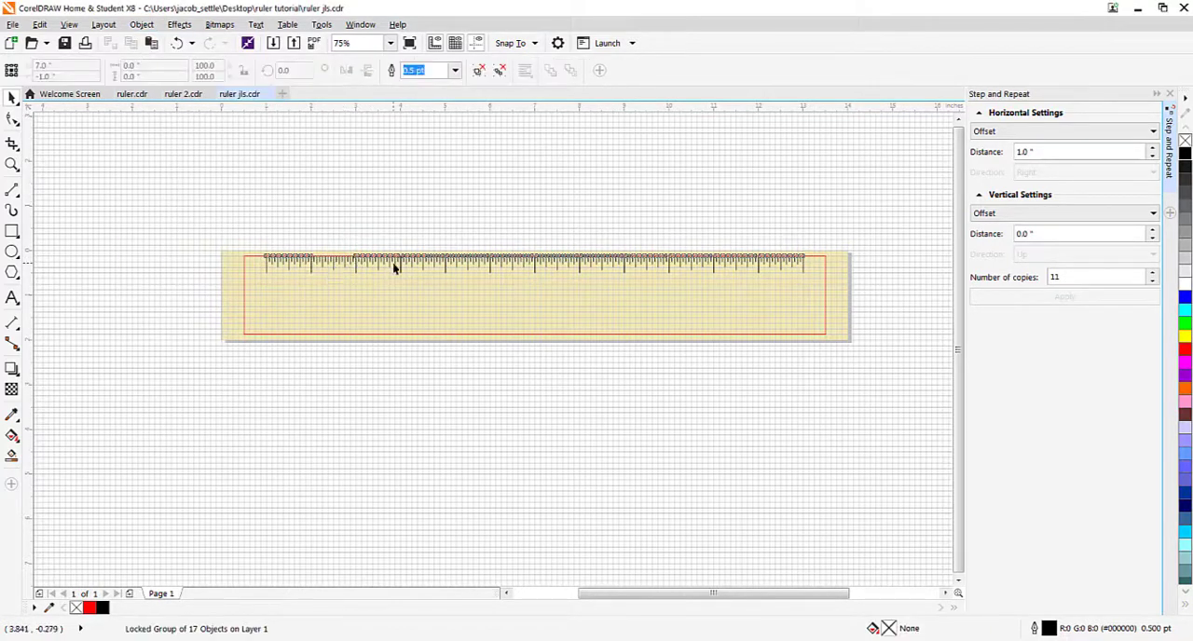
key(Escape)
Step: Add a 0.25 by 0.25 inch centre-aligned text frame containing 0 below the first inch tick, centred at X 1.0, Y -0.688 inches
scroll(435, 271, up, 2)
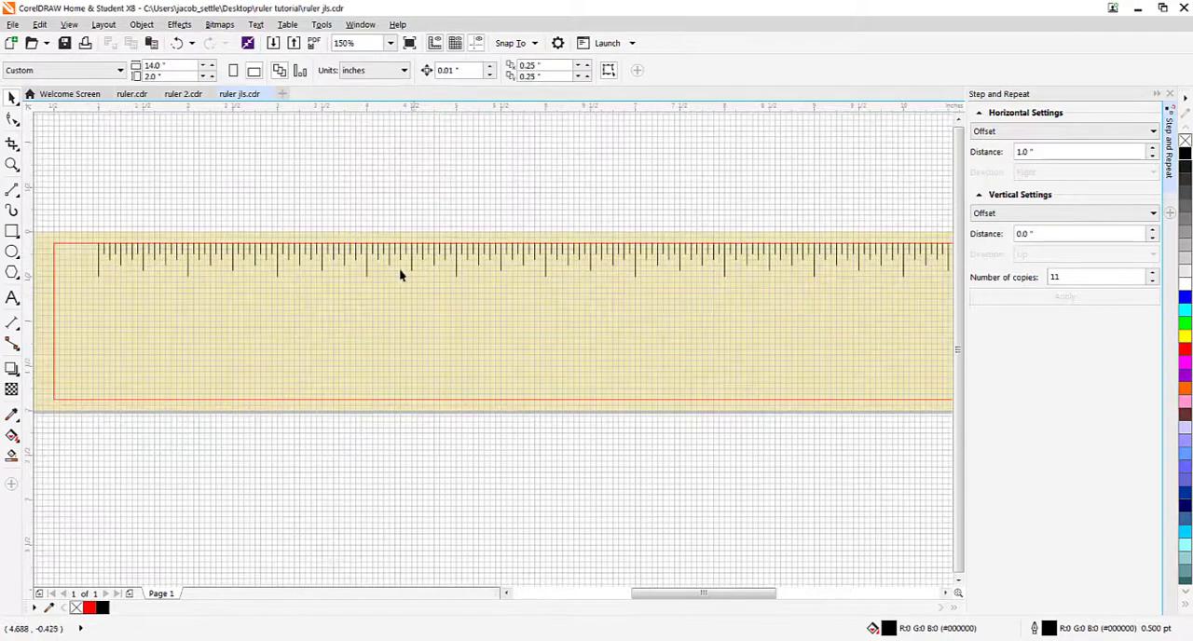
scroll(80, 280, up, 2)
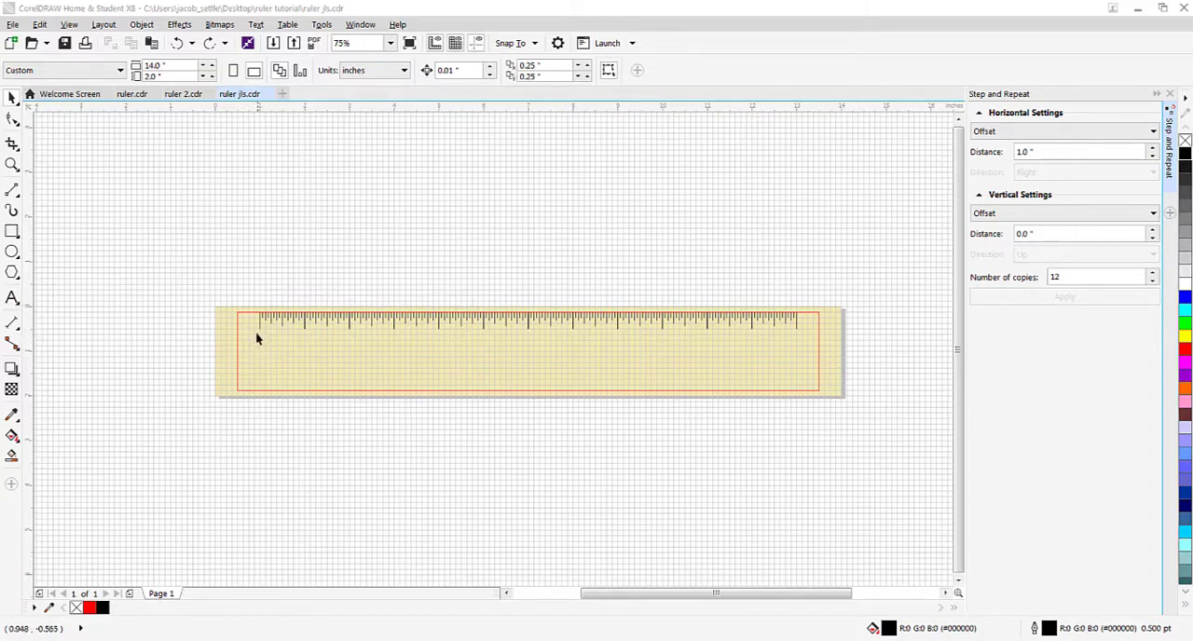
scroll(261, 341, up, 5)
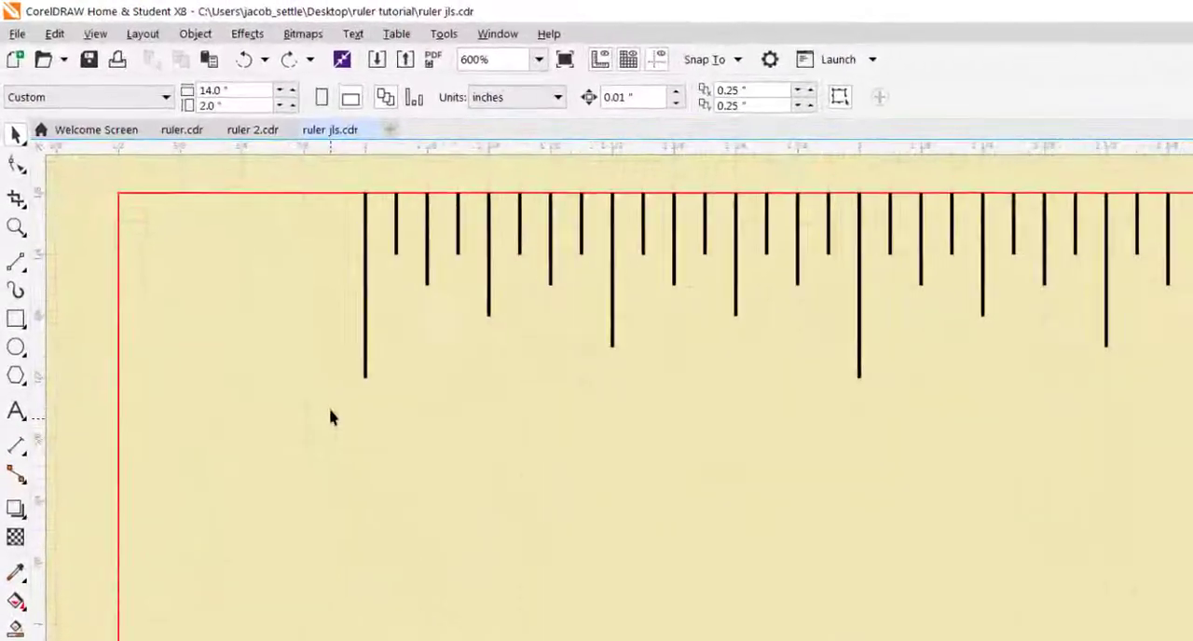
click(16, 411)
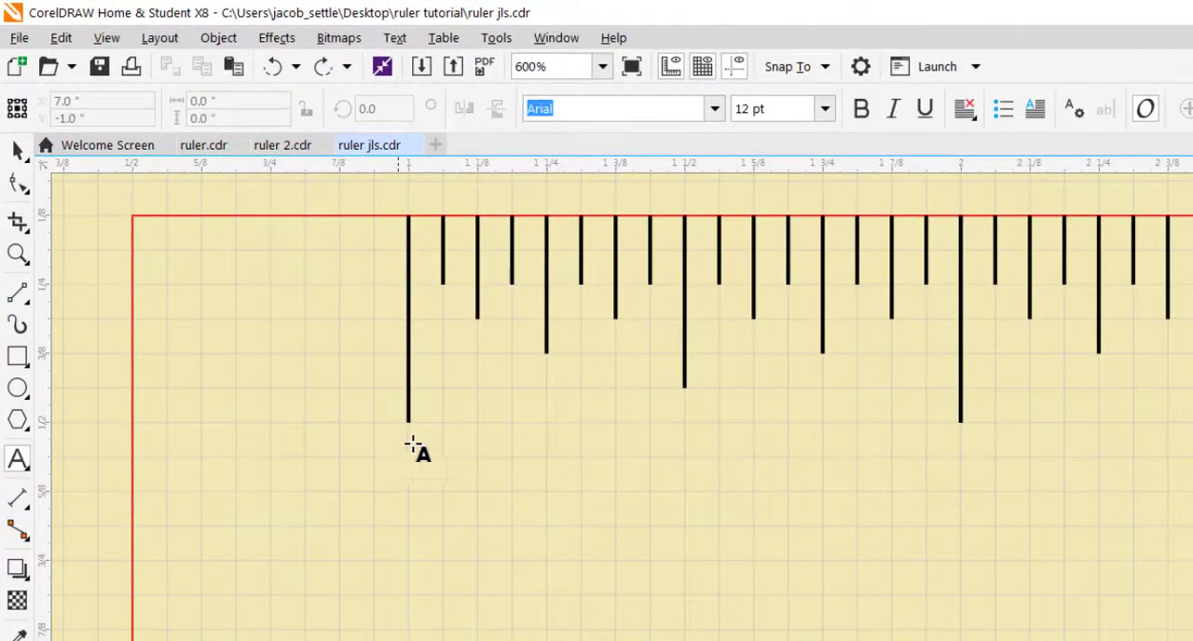
click(341, 460)
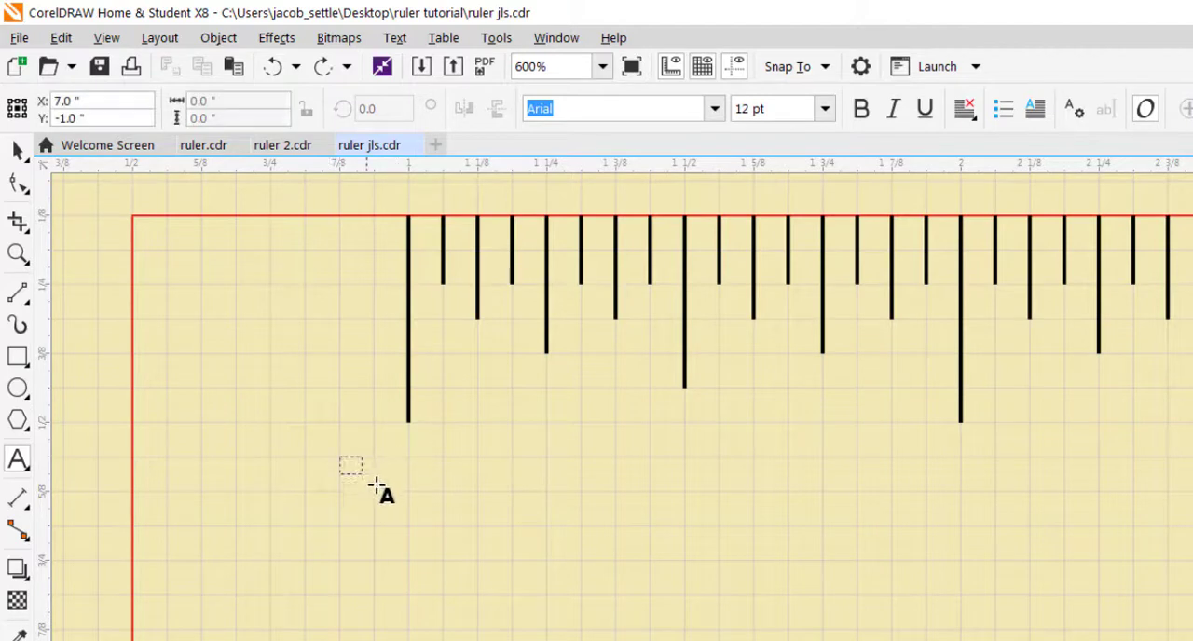
drag(373, 483, 478, 593)
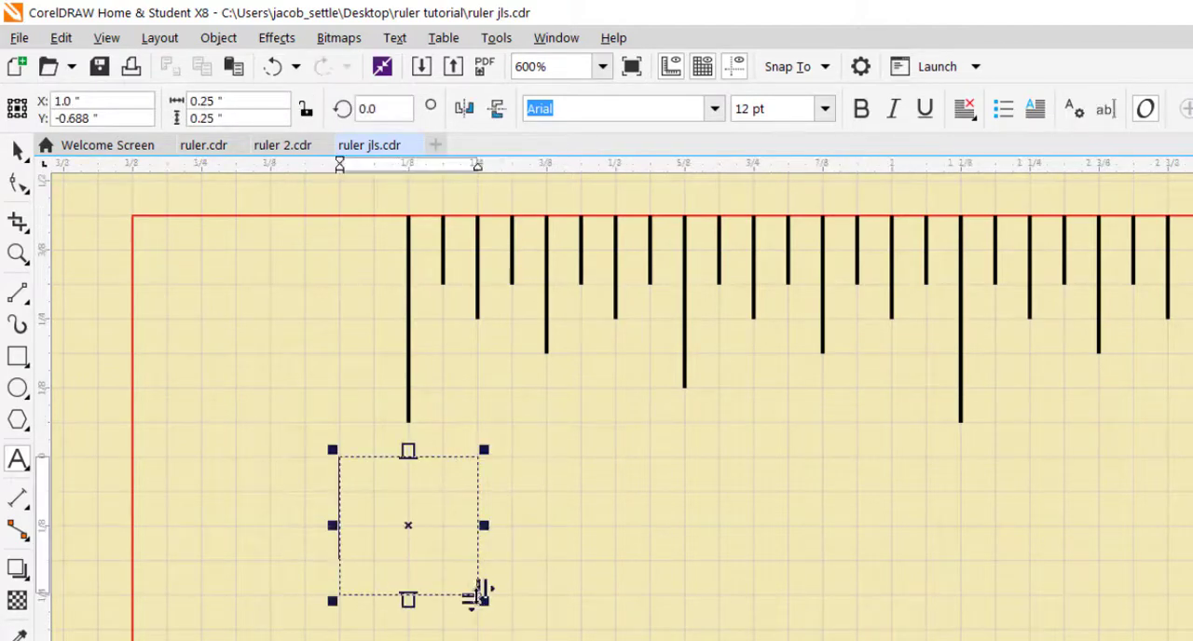
click(969, 115)
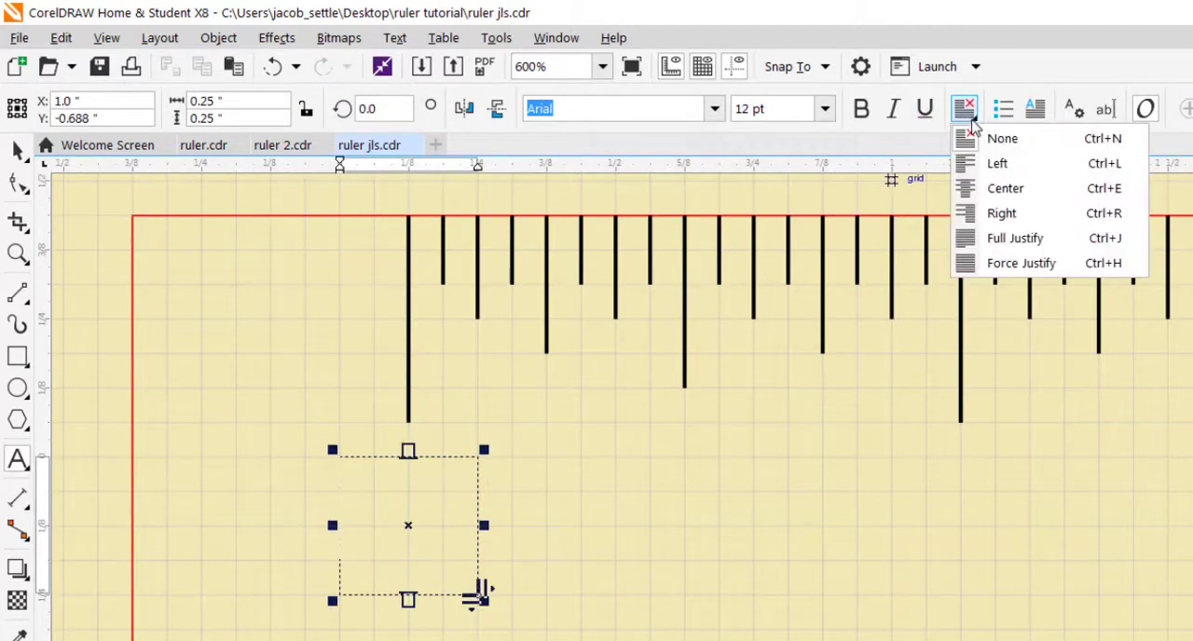
click(987, 190)
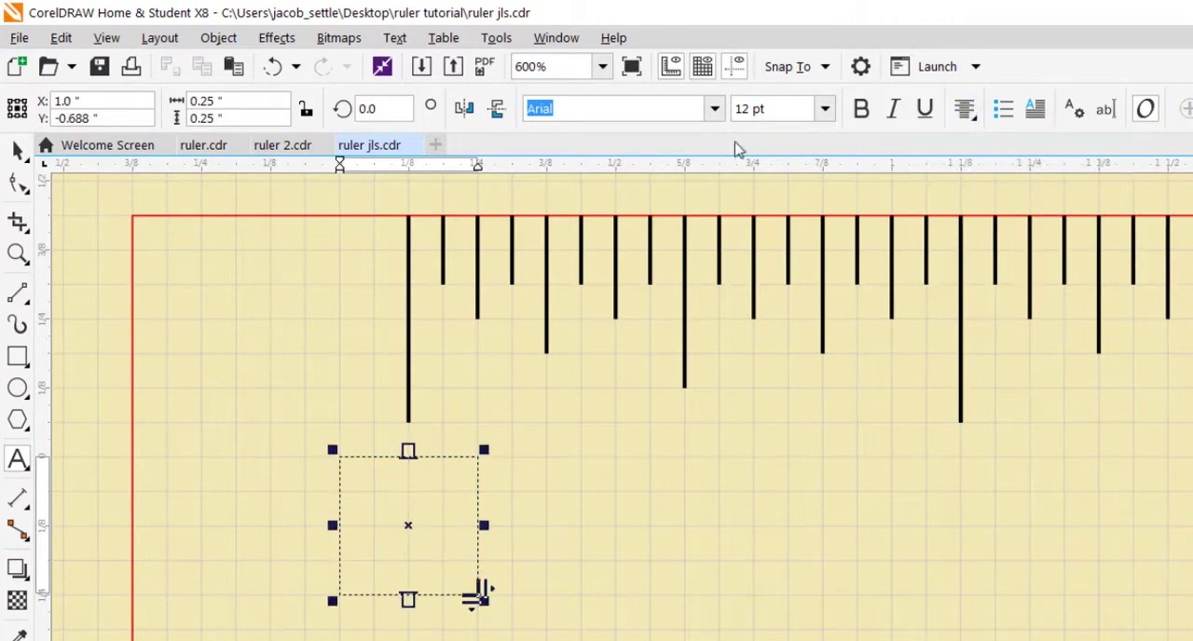
text(0)
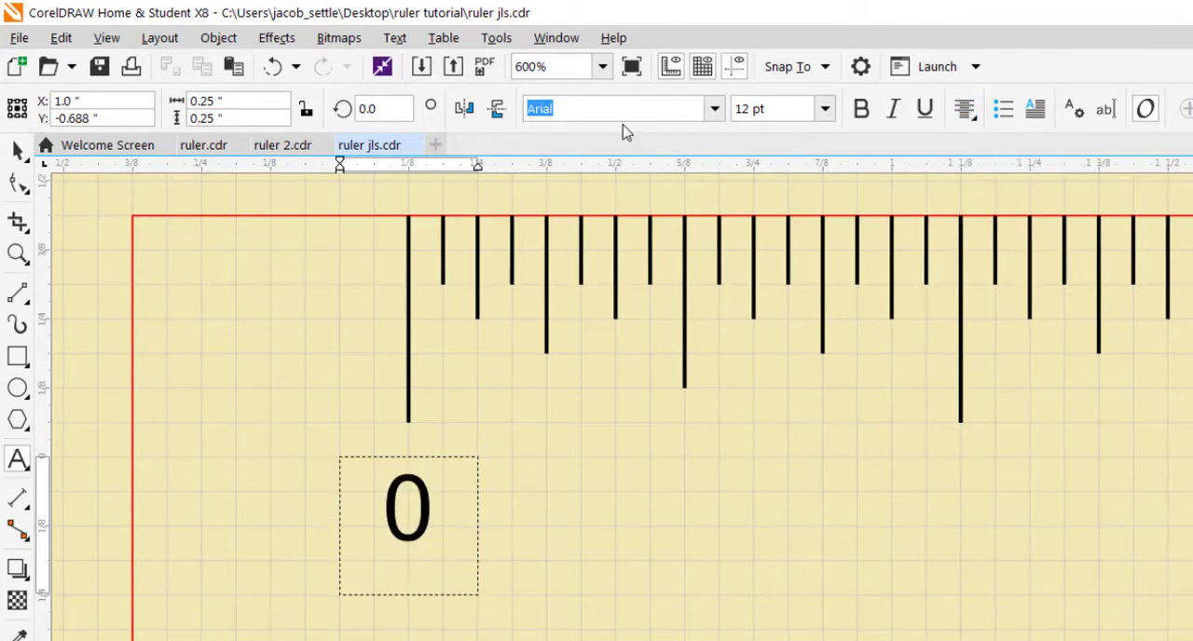
Step: Set the size of the 0 label text to 16 pt
drag(437, 497, 401, 497)
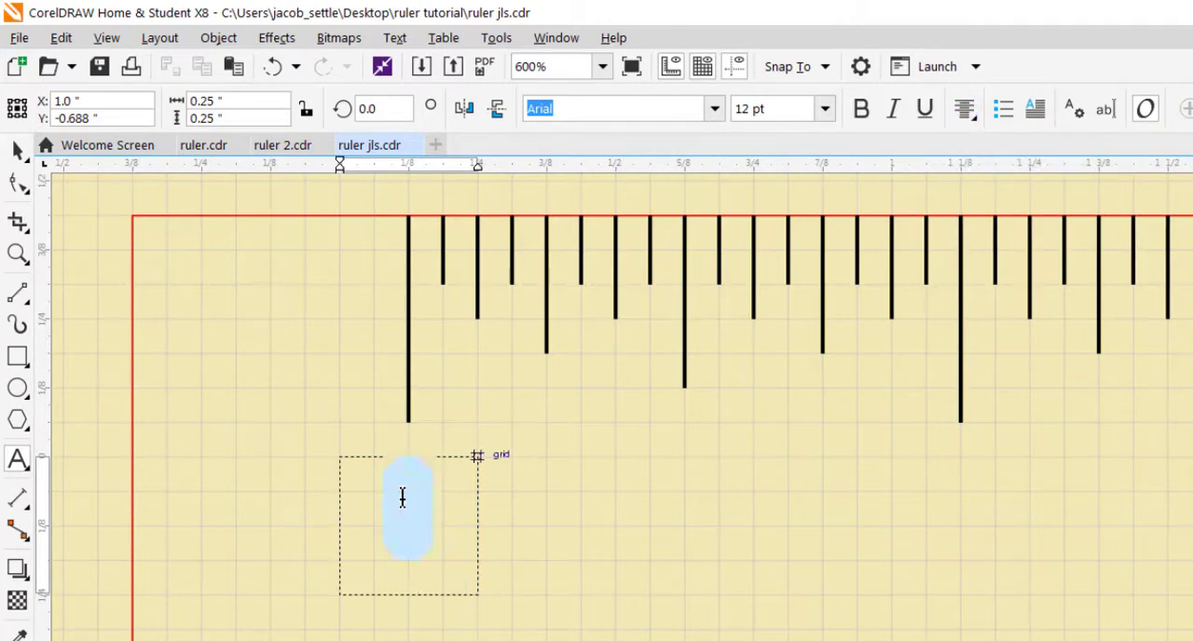
click(824, 109)
click(770, 272)
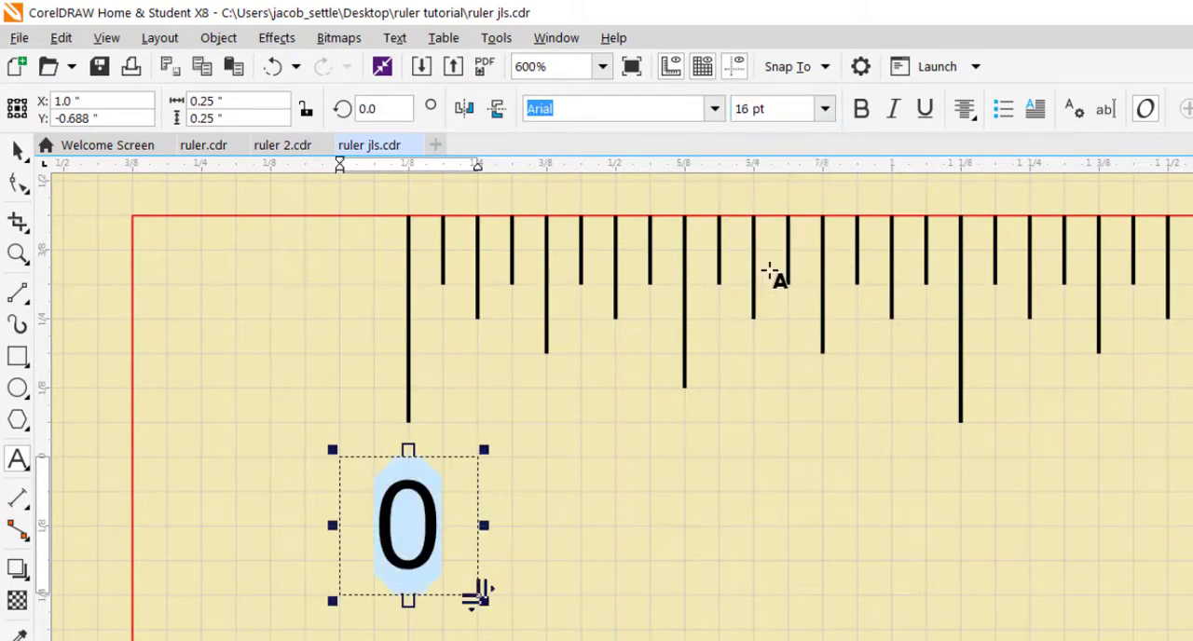
click(595, 548)
scroll(593, 542, down, 2)
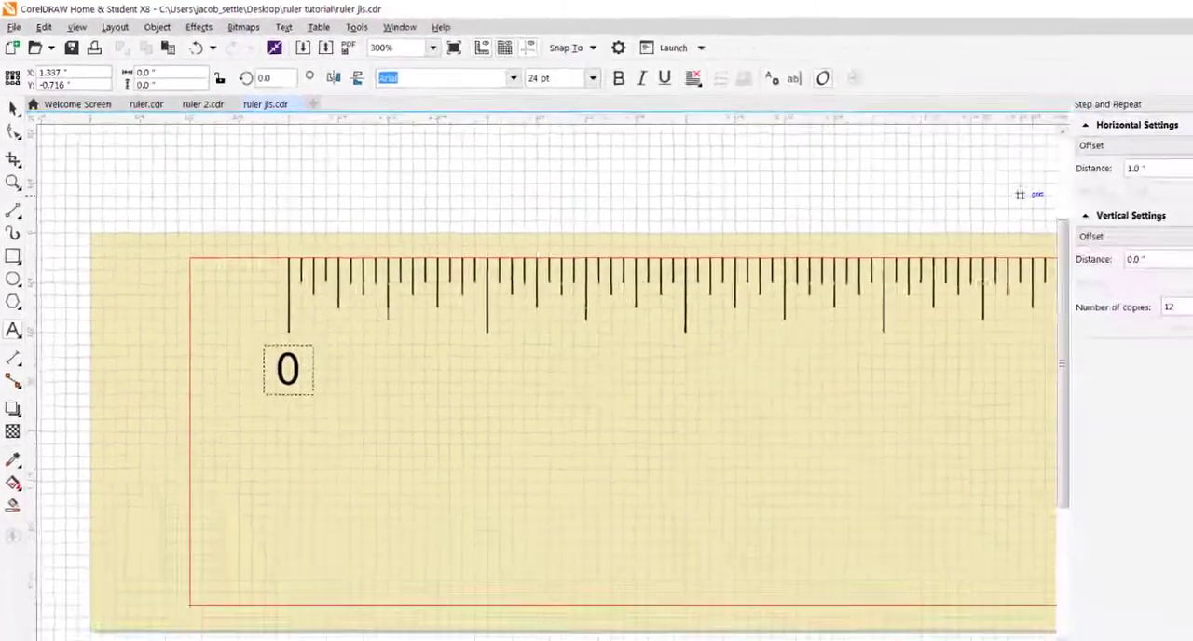
Step: Step and Repeat the 0 label with a 1.0-inch horizontal offset, 0.0-inch vertical offset and 12 copies
click(1159, 94)
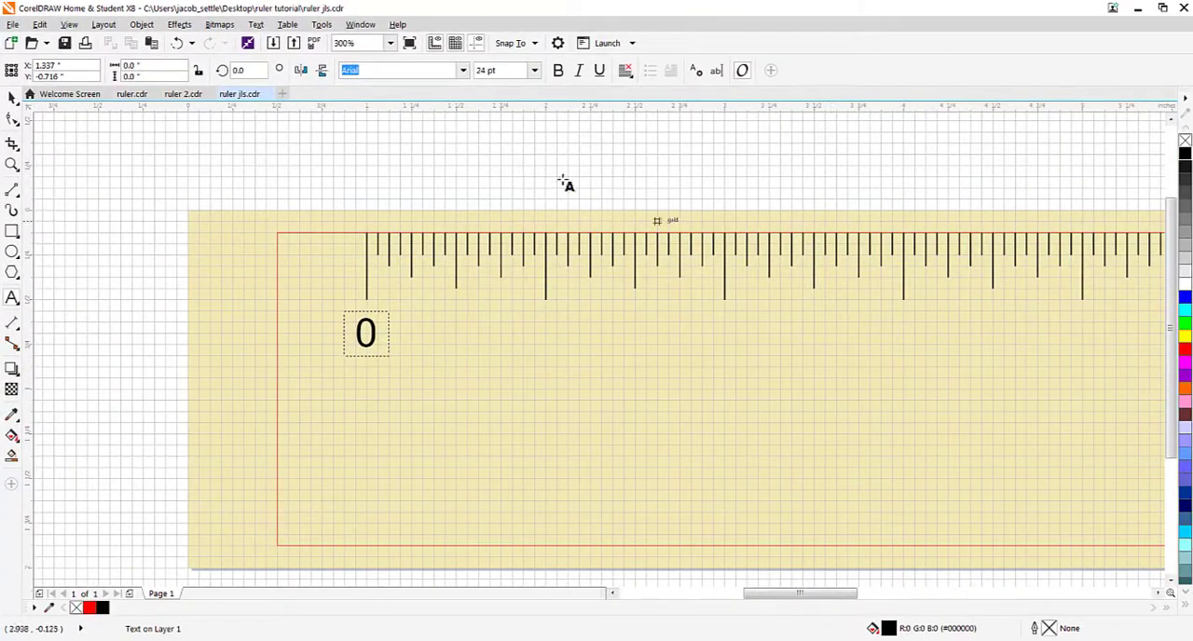
click(39, 25)
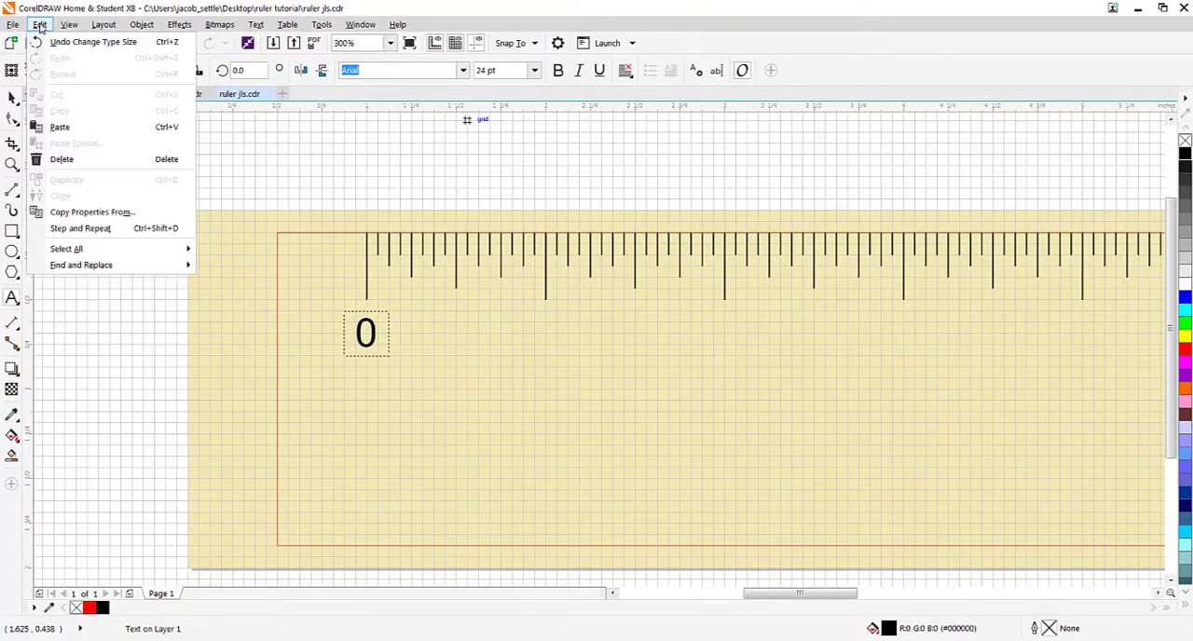
click(80, 228)
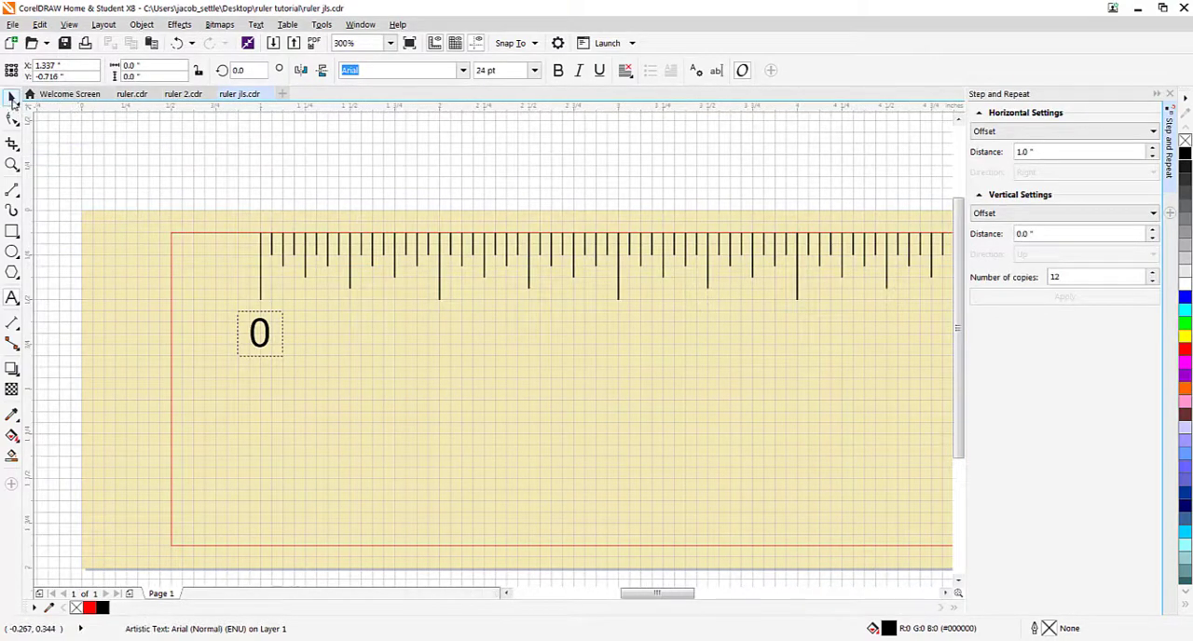
click(12, 97)
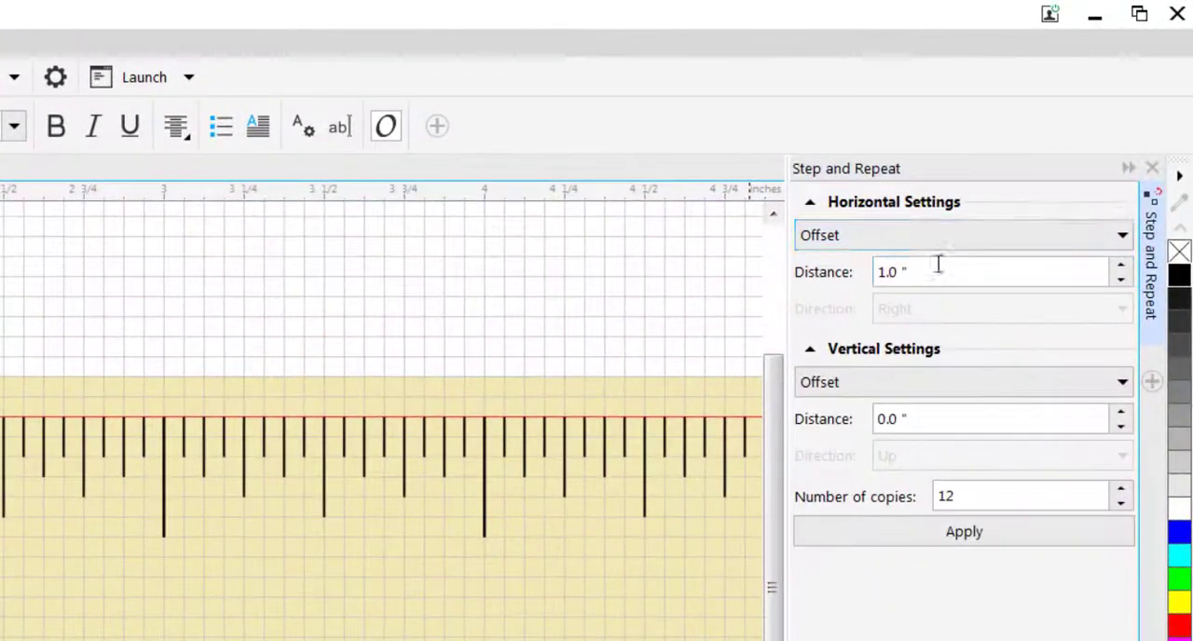
click(950, 247)
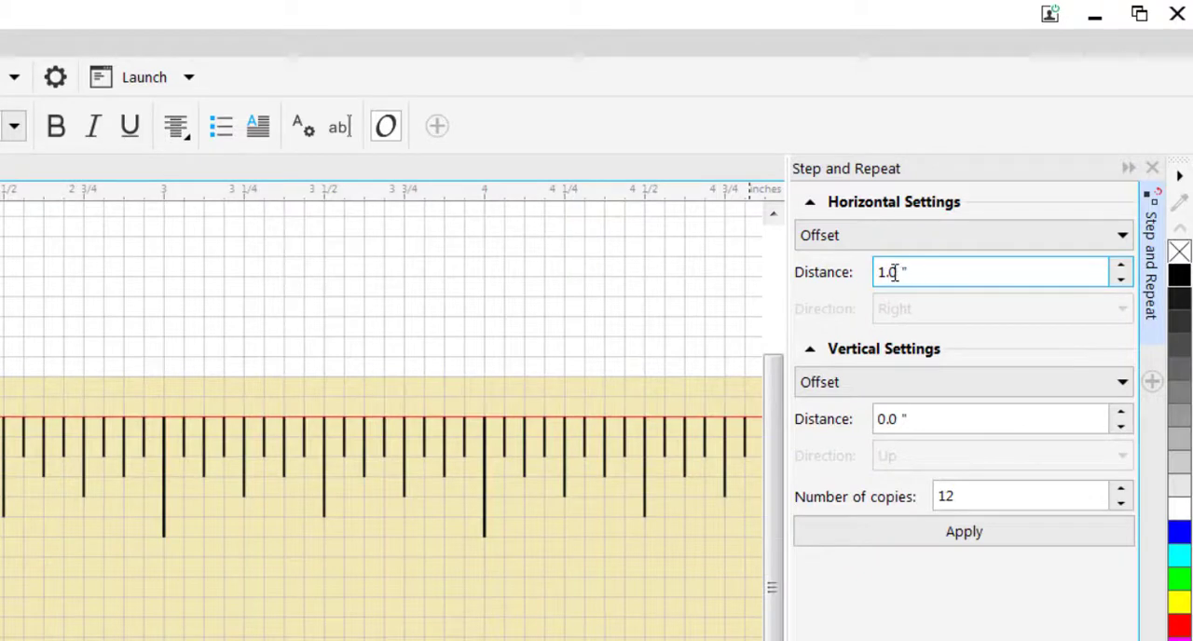
click(967, 496)
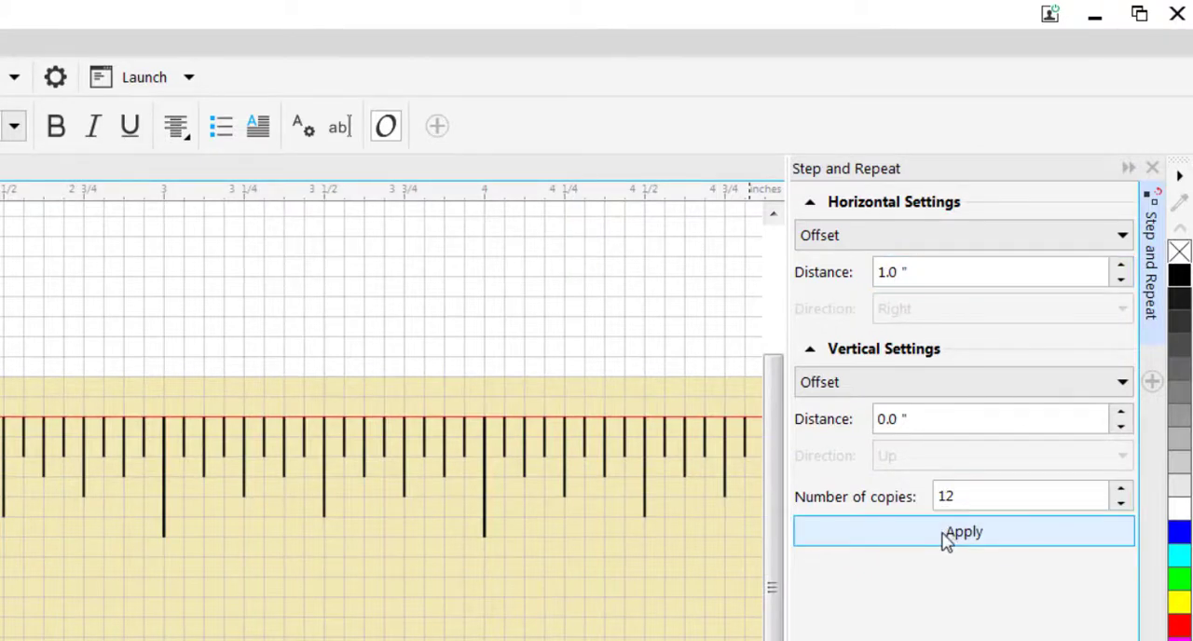
click(955, 531)
scroll(559, 585, down, 3)
drag(346, 593, 0, 611)
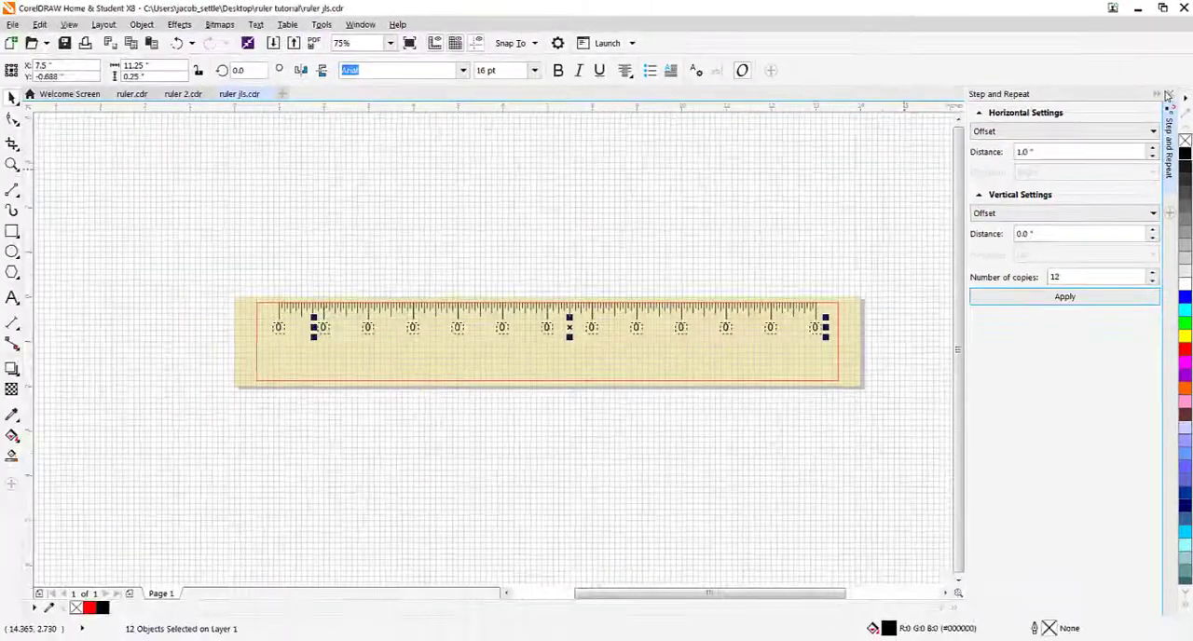
click(1155, 153)
Step: Replace the copied 0 labels below the second to fifth inch ticks with 1, 2, 3 and 4
scroll(462, 330, up, 1)
scroll(391, 326, up, 1)
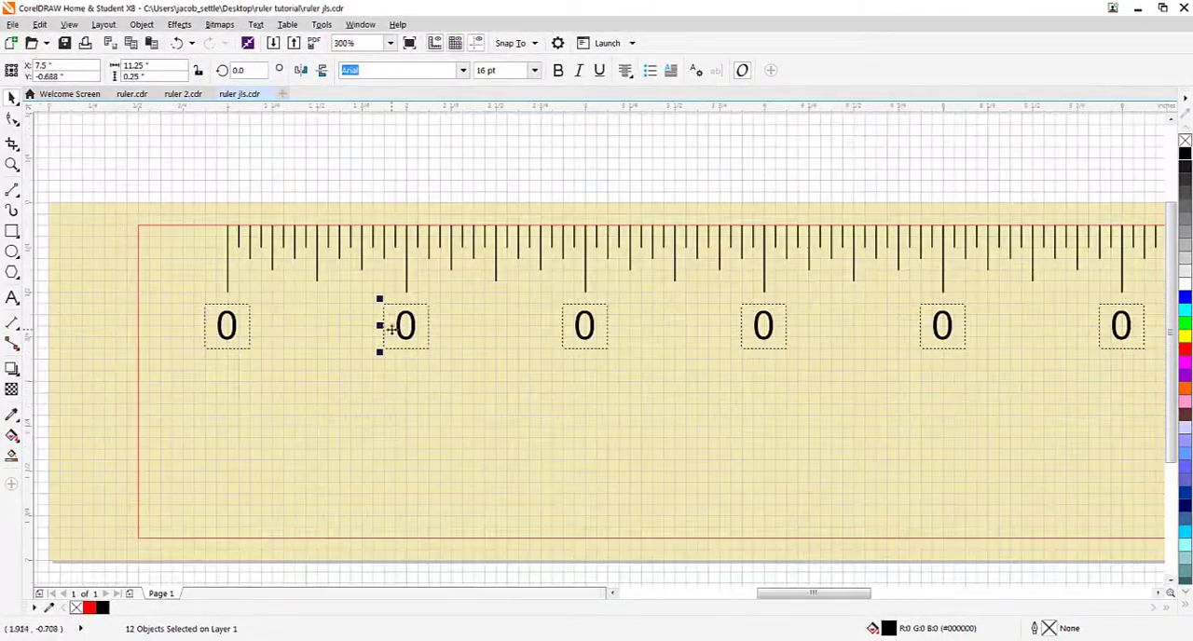
scroll(173, 273, down, 1)
click(13, 297)
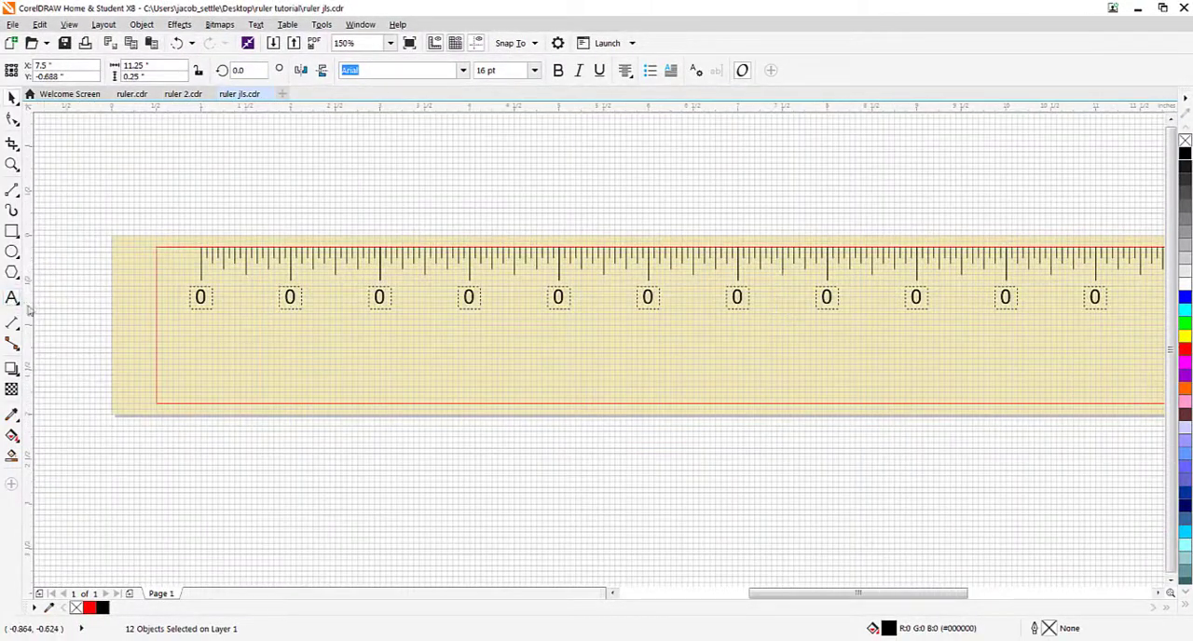
click(291, 297)
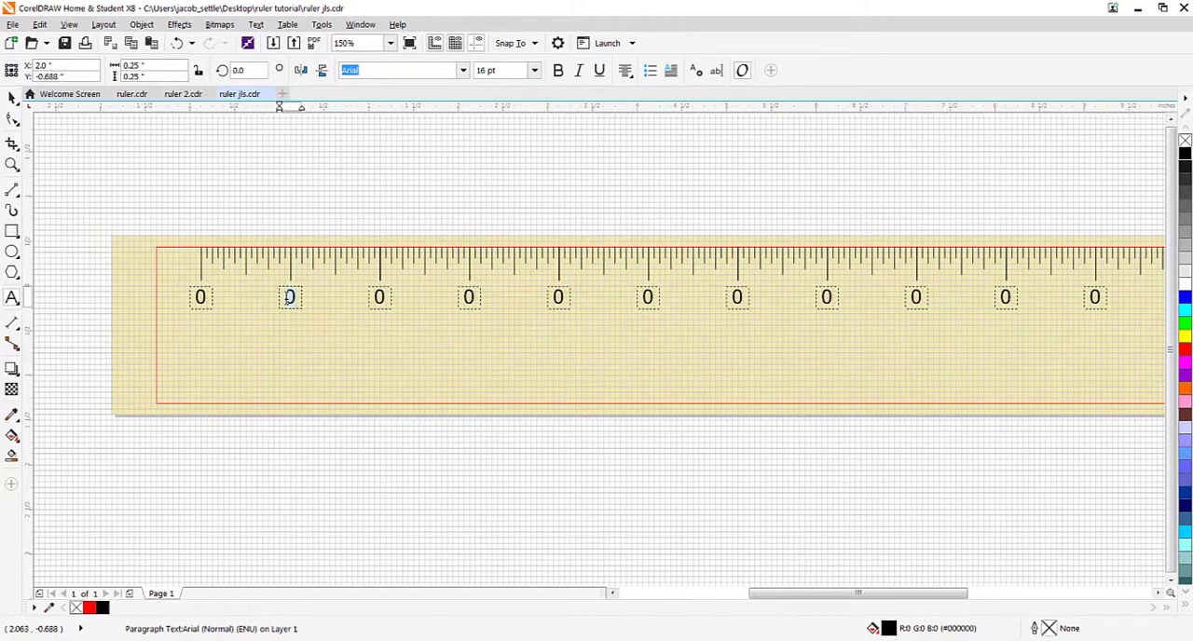
text(1)
double_click(379, 296)
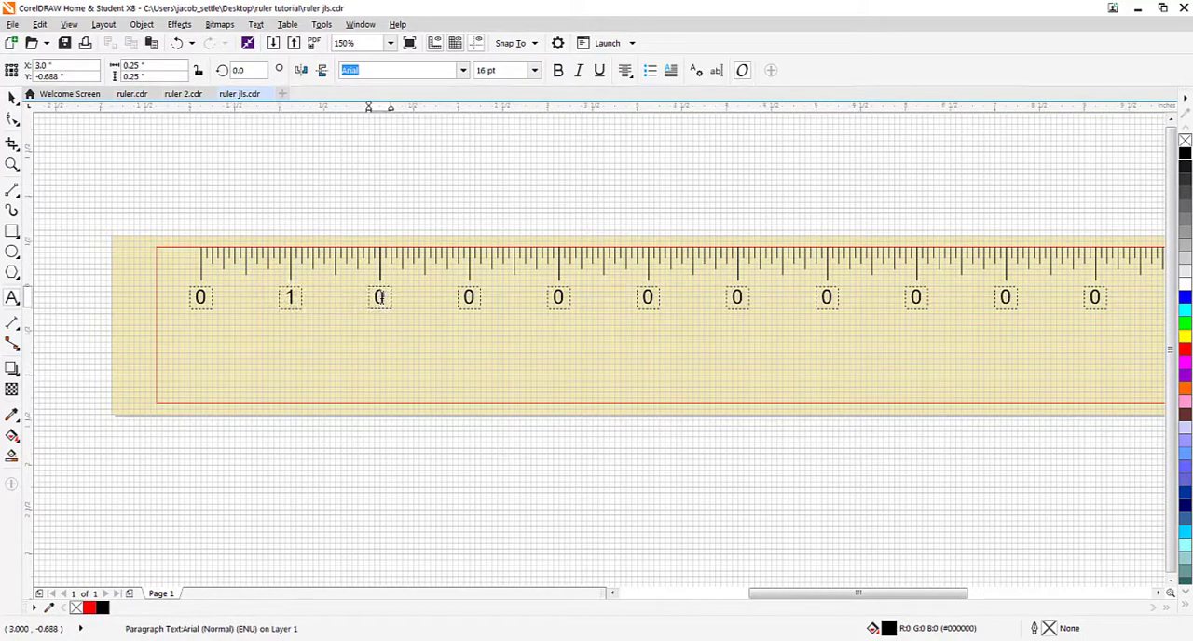
text(2)
double_click(468, 297)
text(3)
double_click(559, 297)
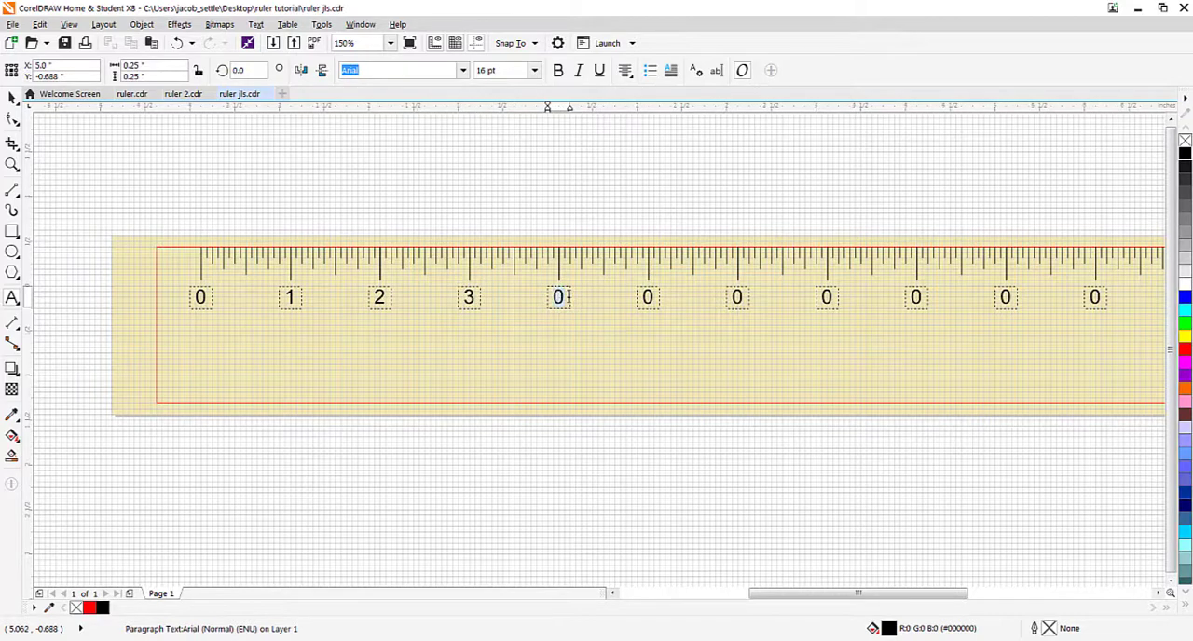
text(4)
Step: Replace the next five copied 0 labels along the ruler with 5, 6, 7, 8 and 9
double_click(648, 296)
text(5)
double_click(737, 296)
text(6)
double_click(826, 296)
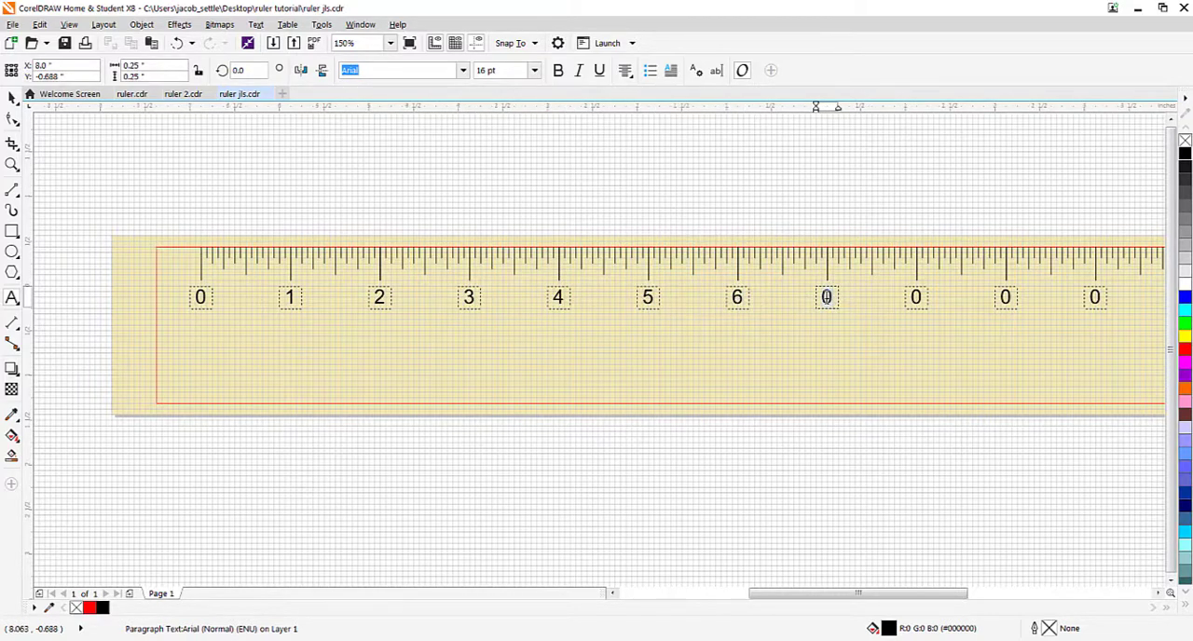
text(7)
double_click(916, 296)
text(9)
scroll(932, 308, down, 2)
scroll(953, 311, up, 4)
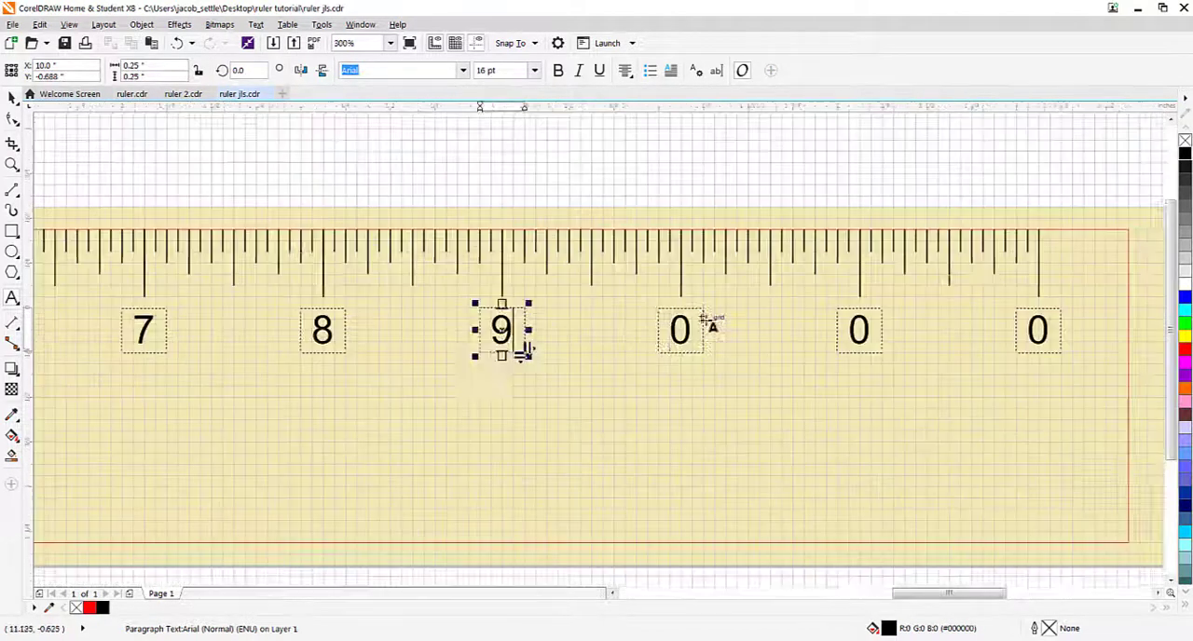
Step: Replace the last three copied 0 labels with 10, 11 and 12, and finish the text editing
double_click(693, 326)
text(10)
double_click(871, 326)
text(11)
double_click(1050, 326)
text(12)
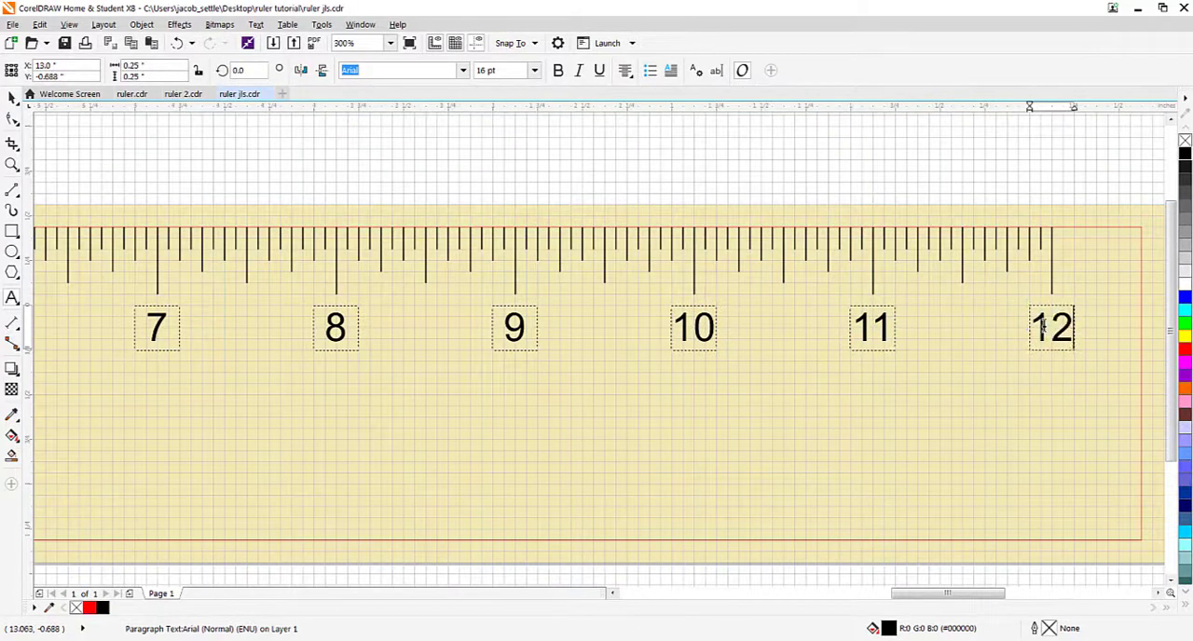
scroll(941, 368, down, 2)
key(Escape)
scroll(457, 354, up, 3)
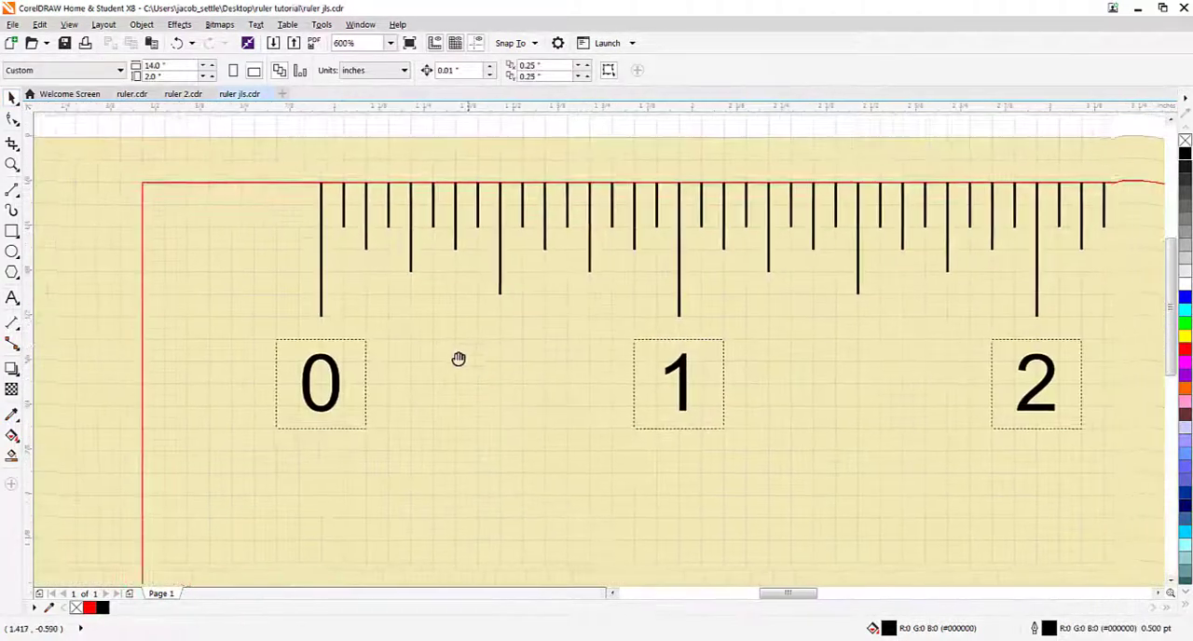
scroll(364, 366, up, 1)
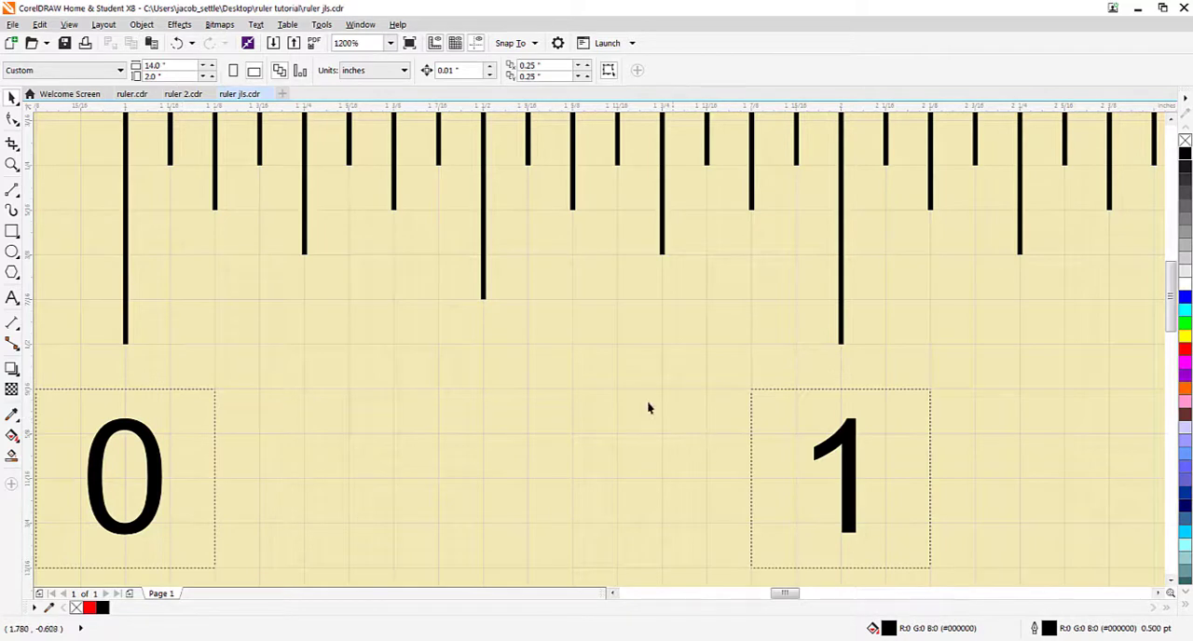
Step: Add a center-aligned 6 pt Arial text 1/2 and place it just below the half-inch tick between 0 and 1
click(12, 298)
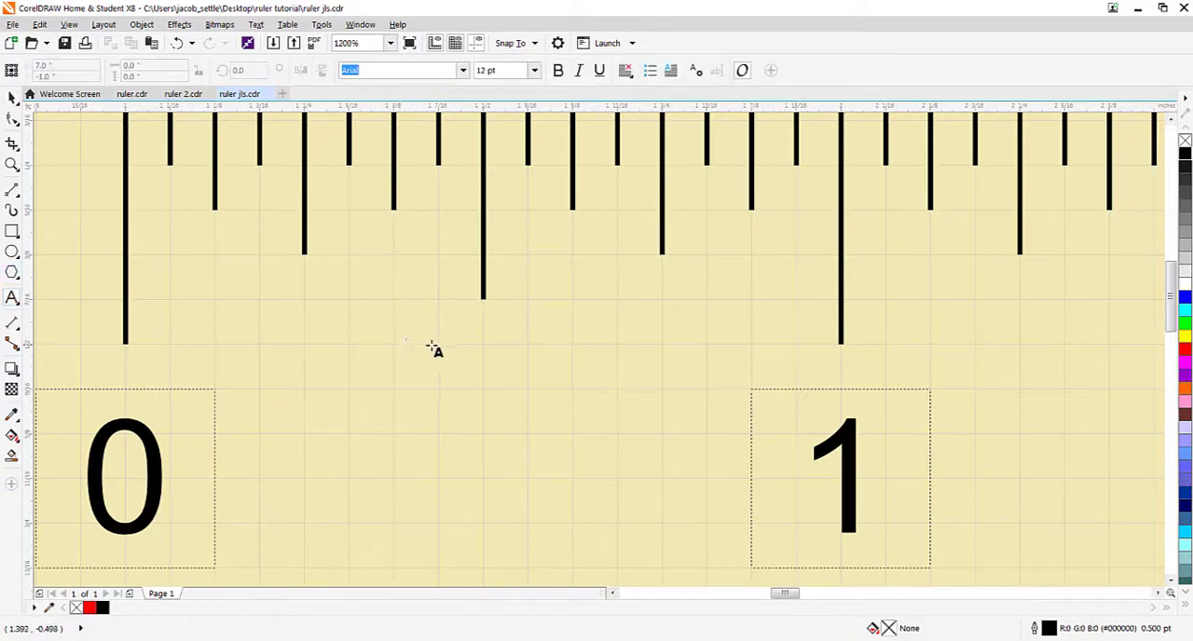
scroll(438, 345, down, 2)
scroll(438, 345, up, 1)
drag(438, 343, 531, 434)
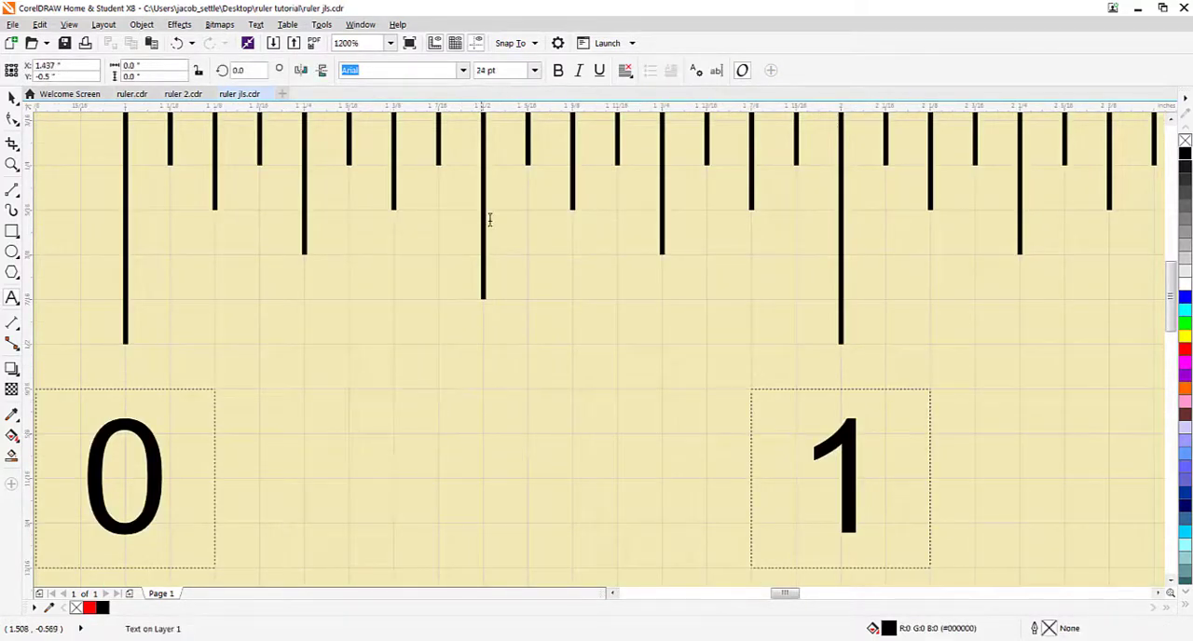
click(533, 70)
click(511, 87)
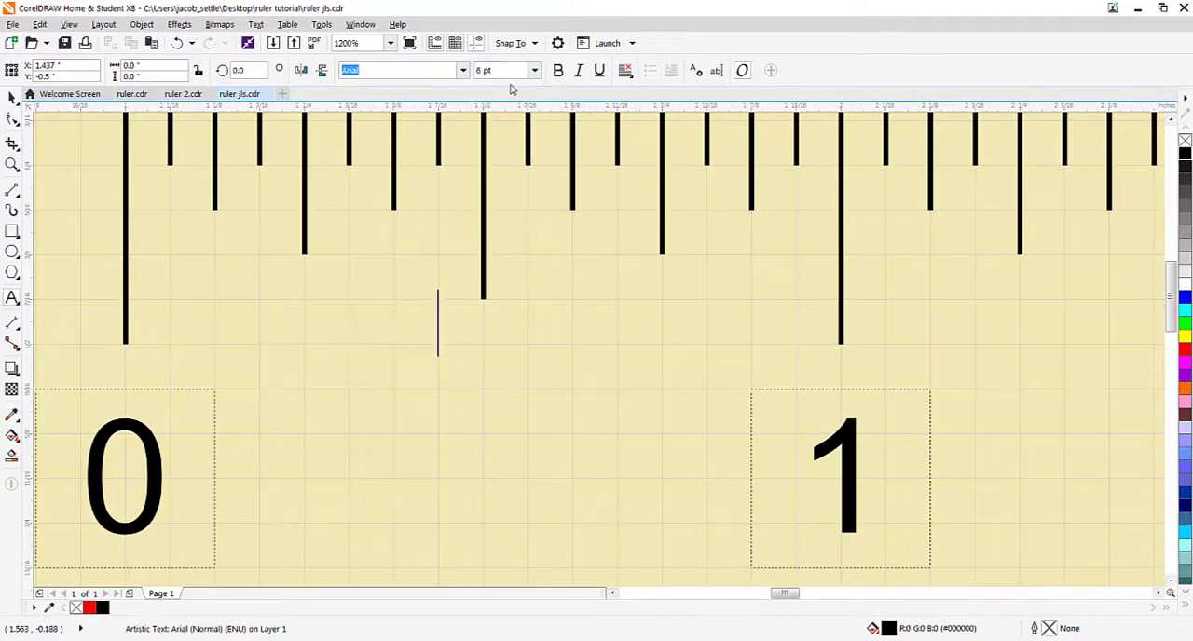
click(625, 72)
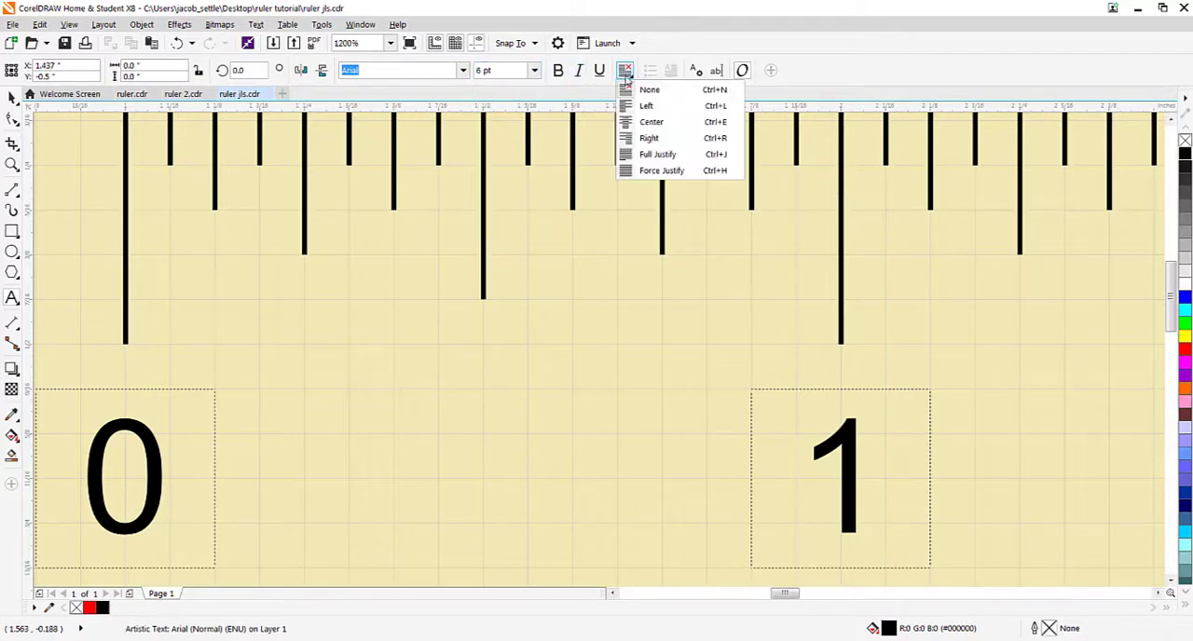
click(647, 122)
text(1/2)
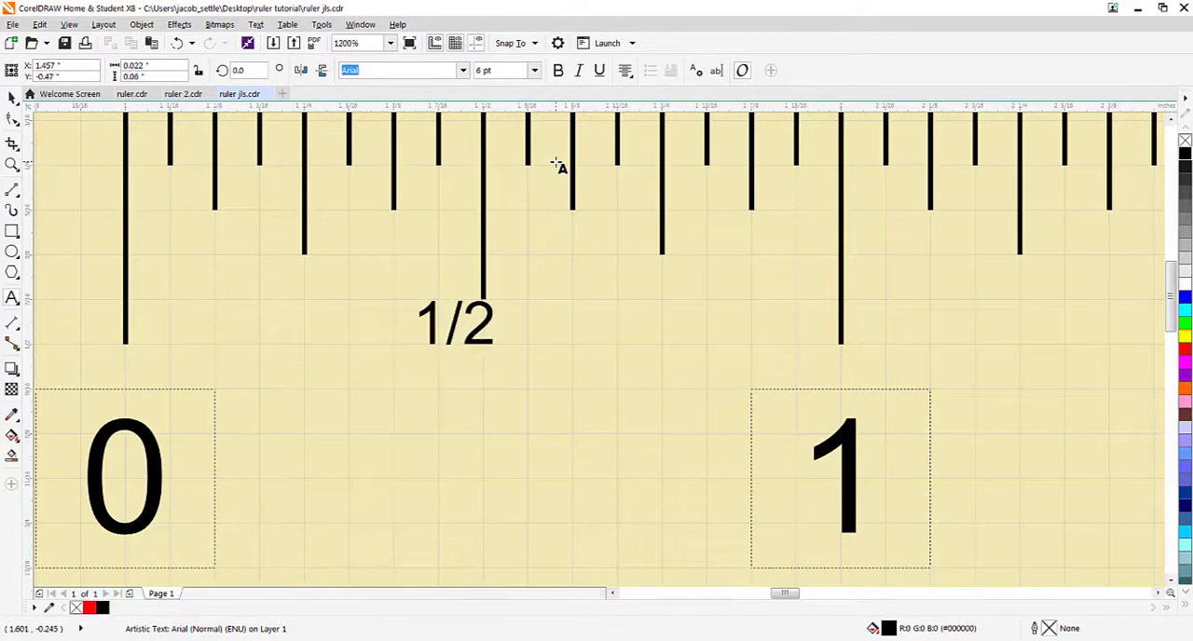
click(12, 97)
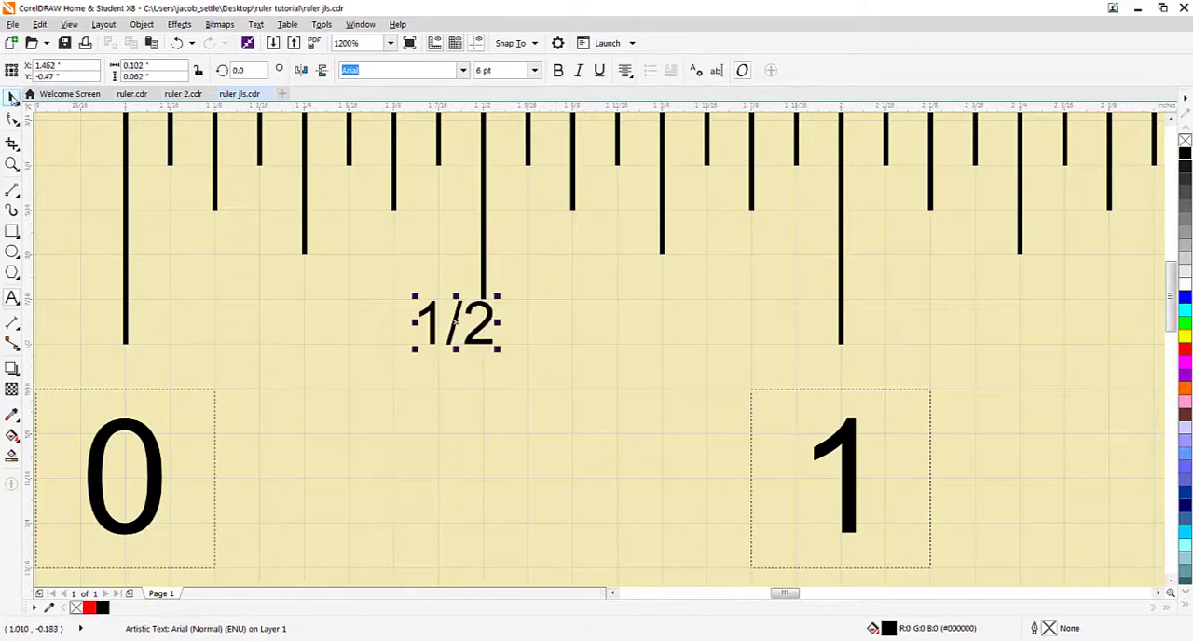
drag(456, 321, 485, 347)
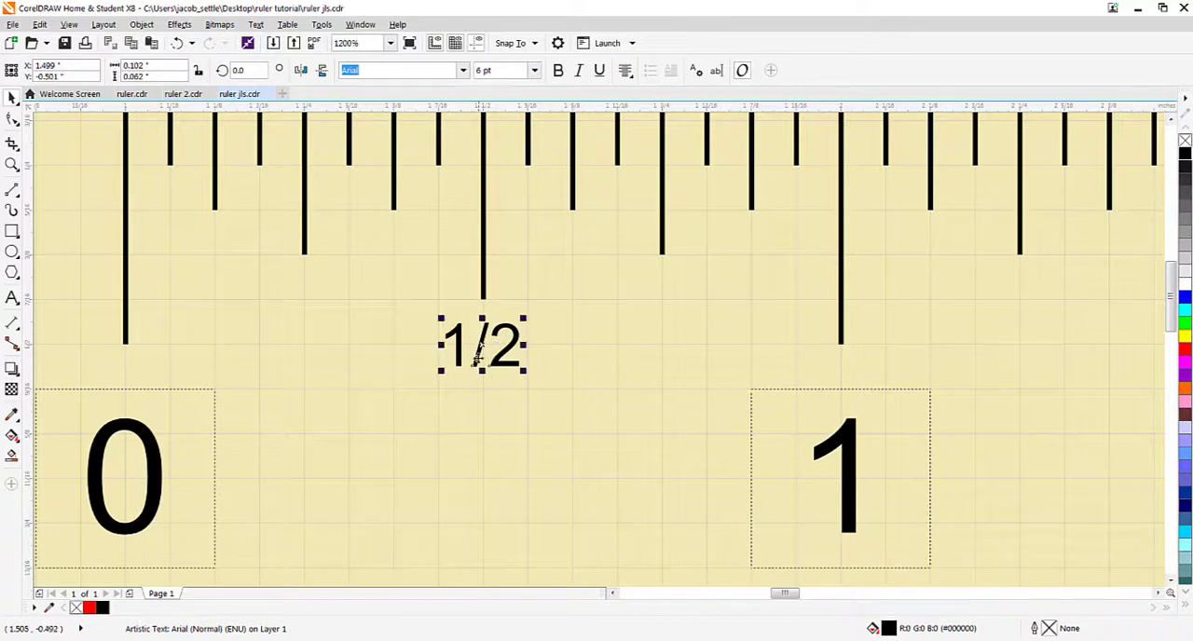
click(491, 399)
Step: Duplicate the 1/2 label twice and place the copies below the three-quarter-inch and quarter-inch ticks between 0 and 1
click(481, 347)
key(ctrl+d)
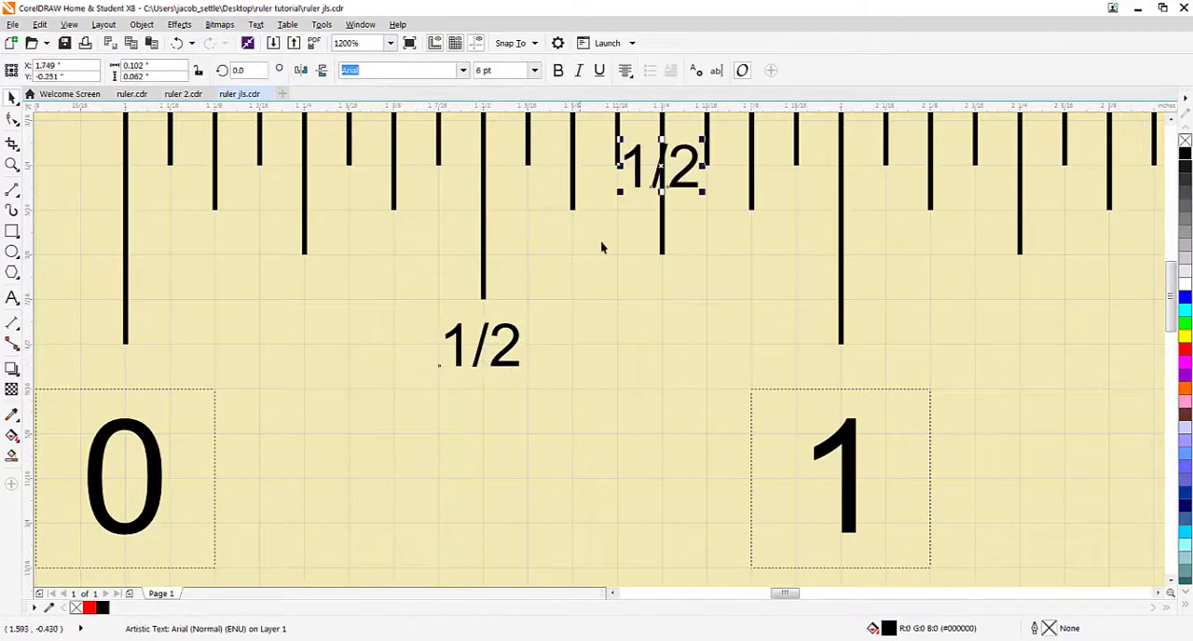
drag(658, 169, 660, 300)
key(ctrl+d)
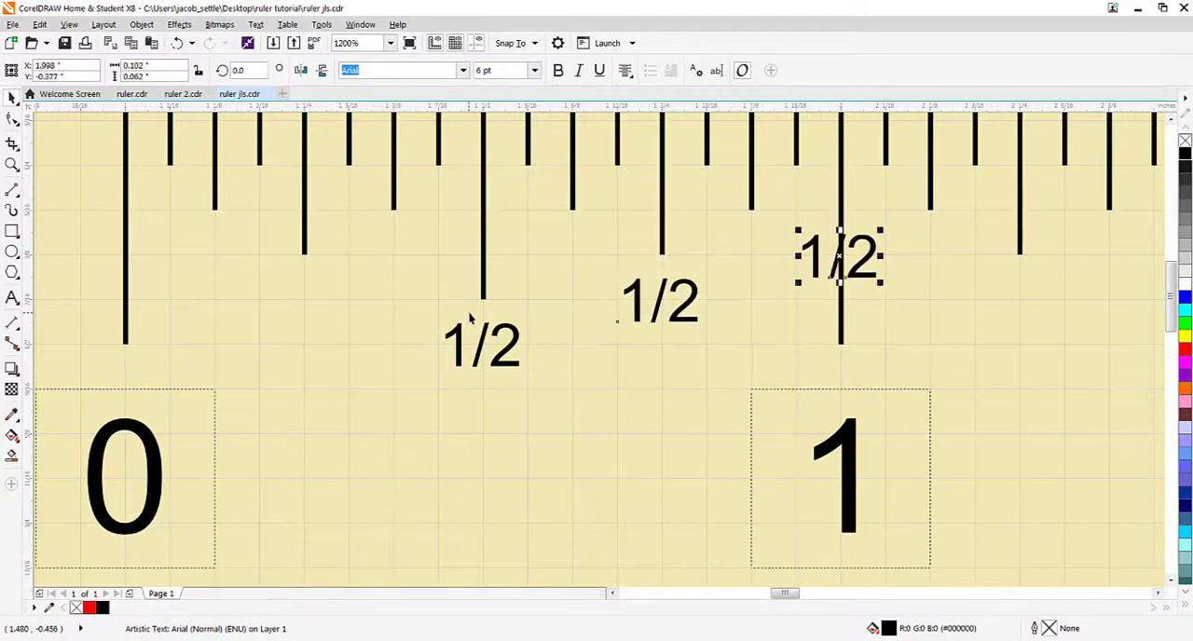
drag(840, 258, 303, 304)
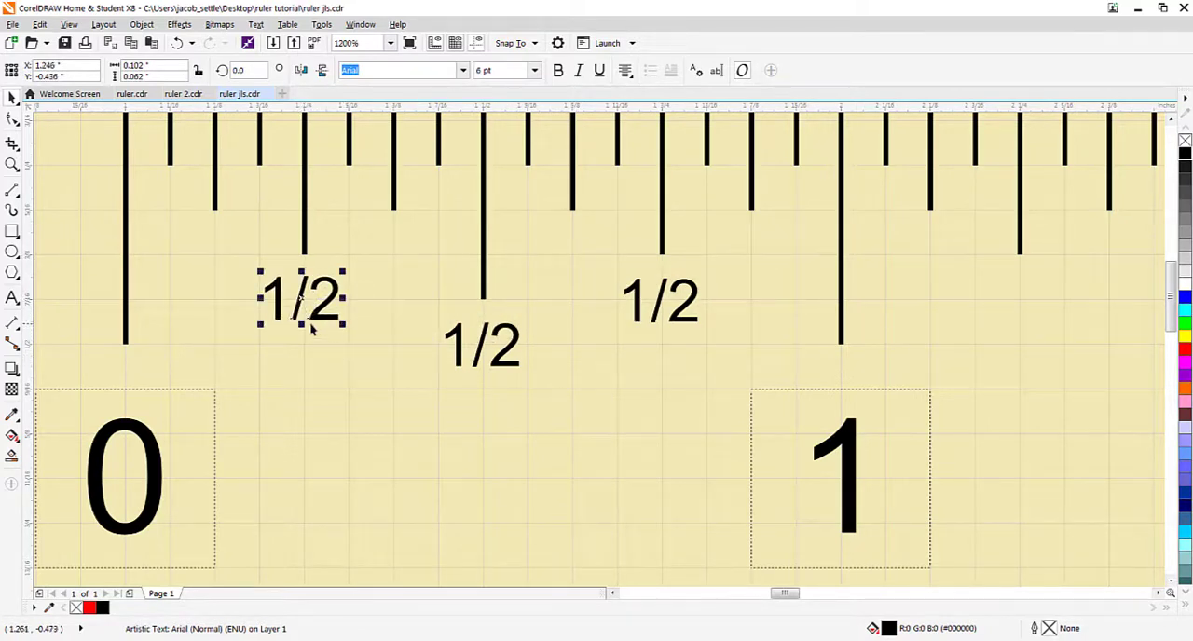
Step: Change the label below the quarter-inch tick to 1/4 and the one below the three-quarter-inch tick to 3/4
double_click(299, 297)
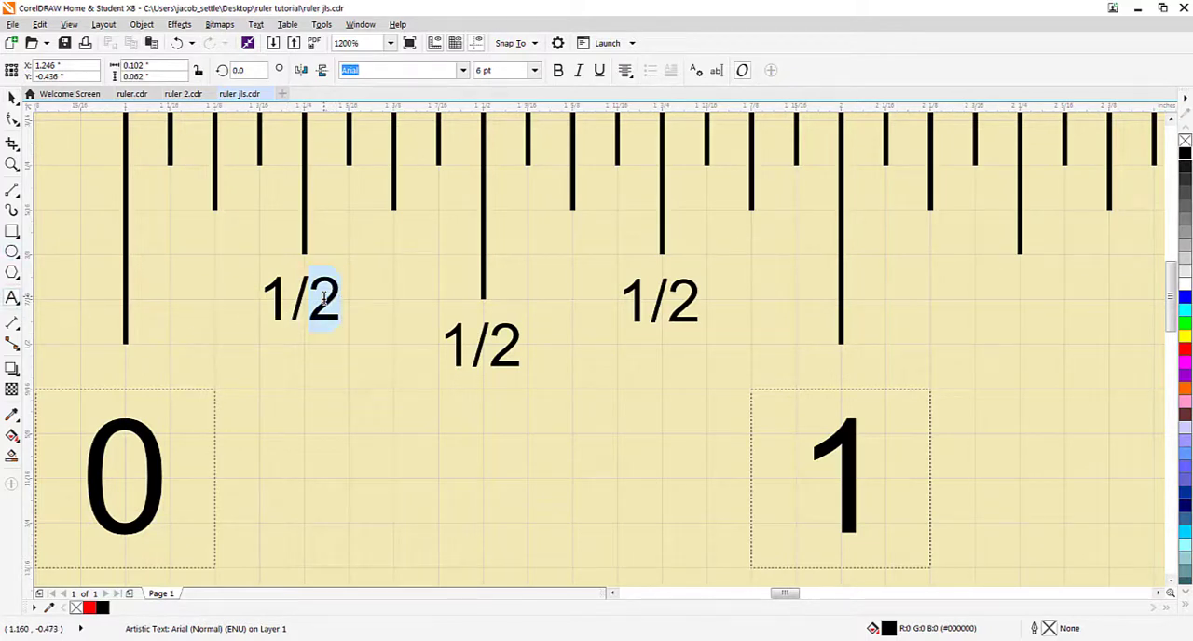
text(4)
drag(699, 300, 626, 300)
text(3/4)
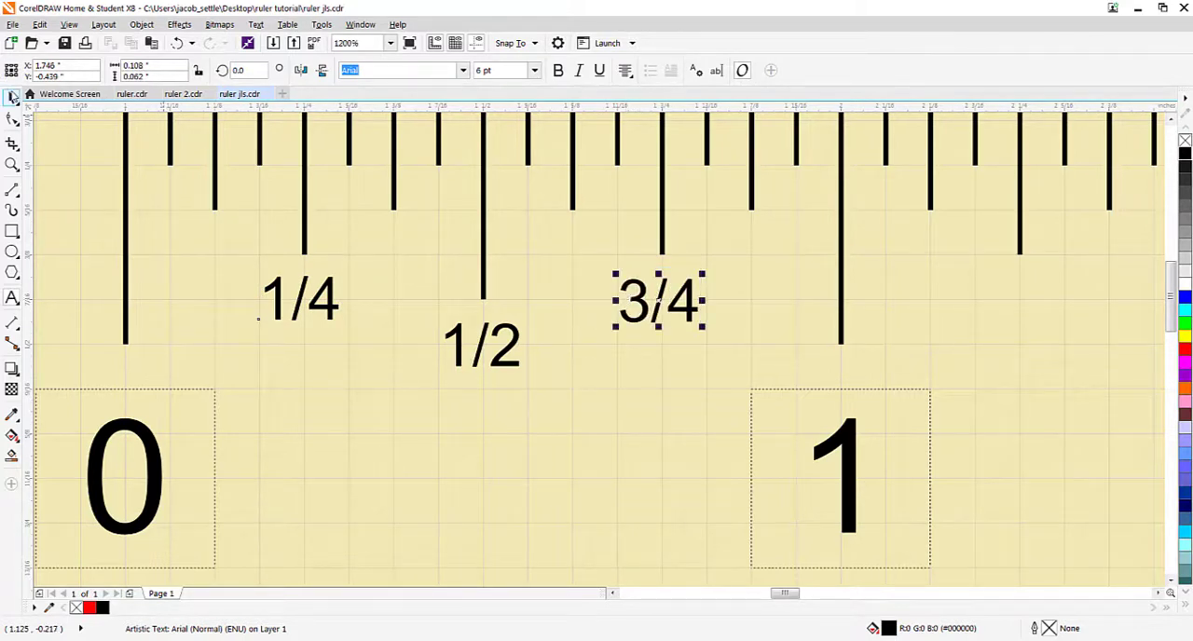
click(12, 97)
Step: Group the 1/4, 1/2 and 3/4 labels of the first inch
click(324, 298)
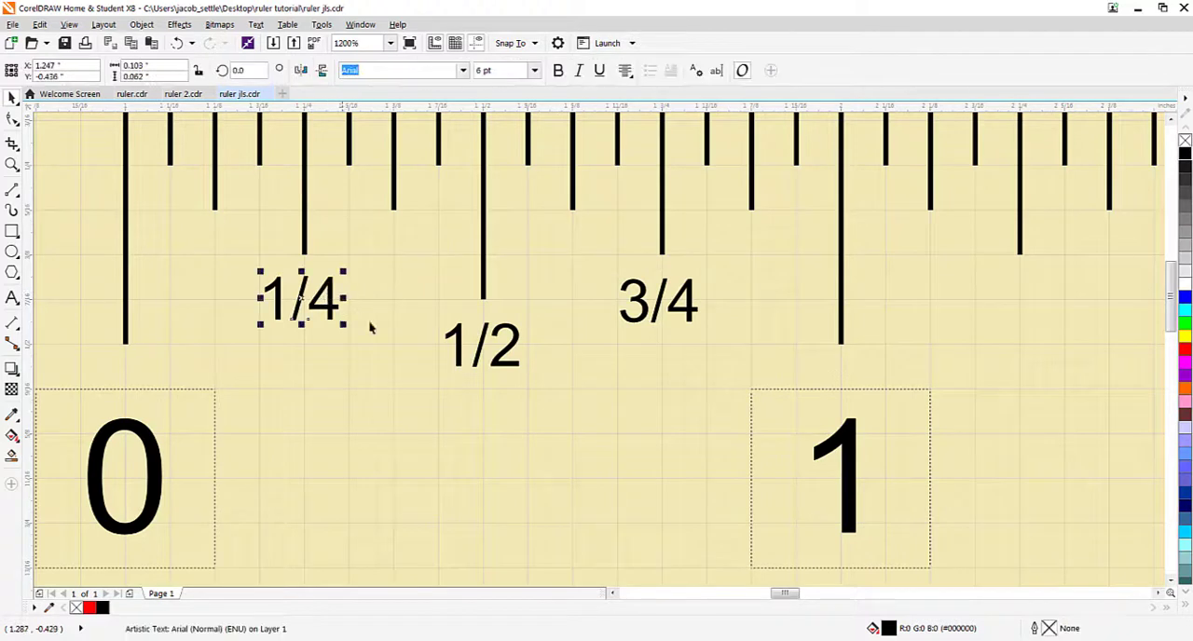
shift+click(456, 346)
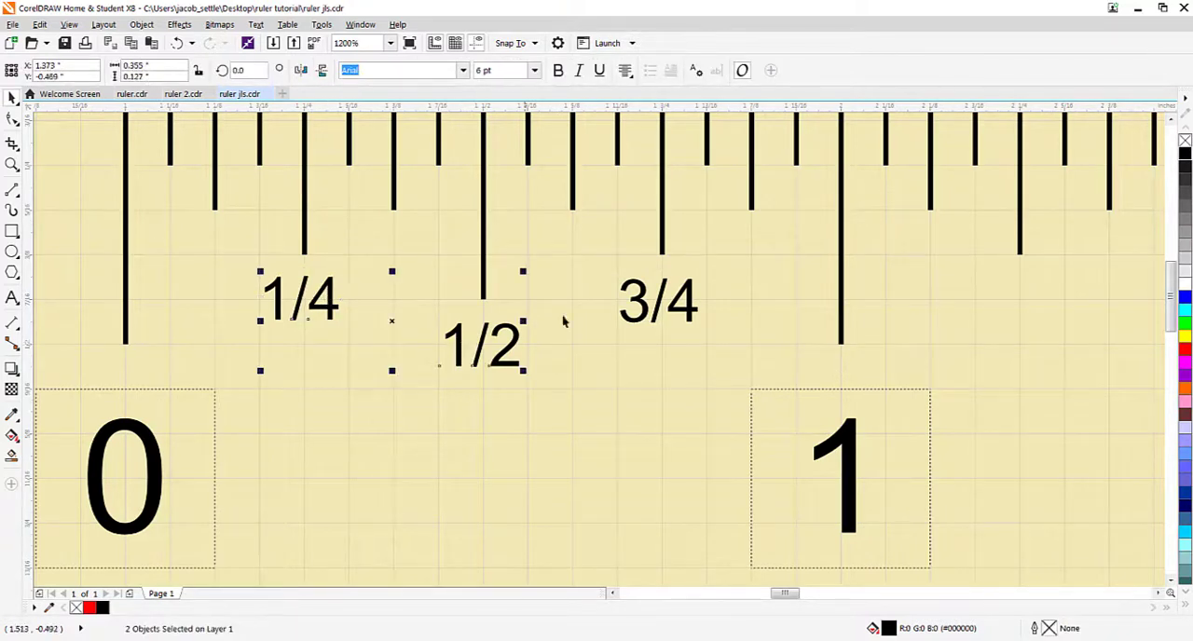
shift+click(647, 309)
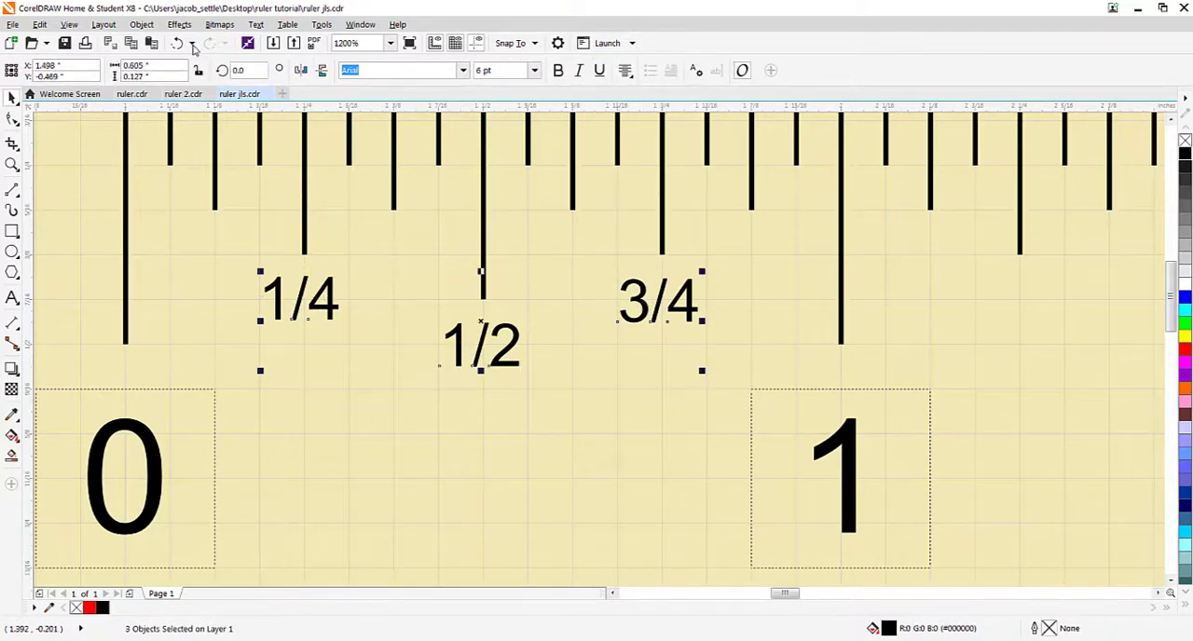
click(141, 24)
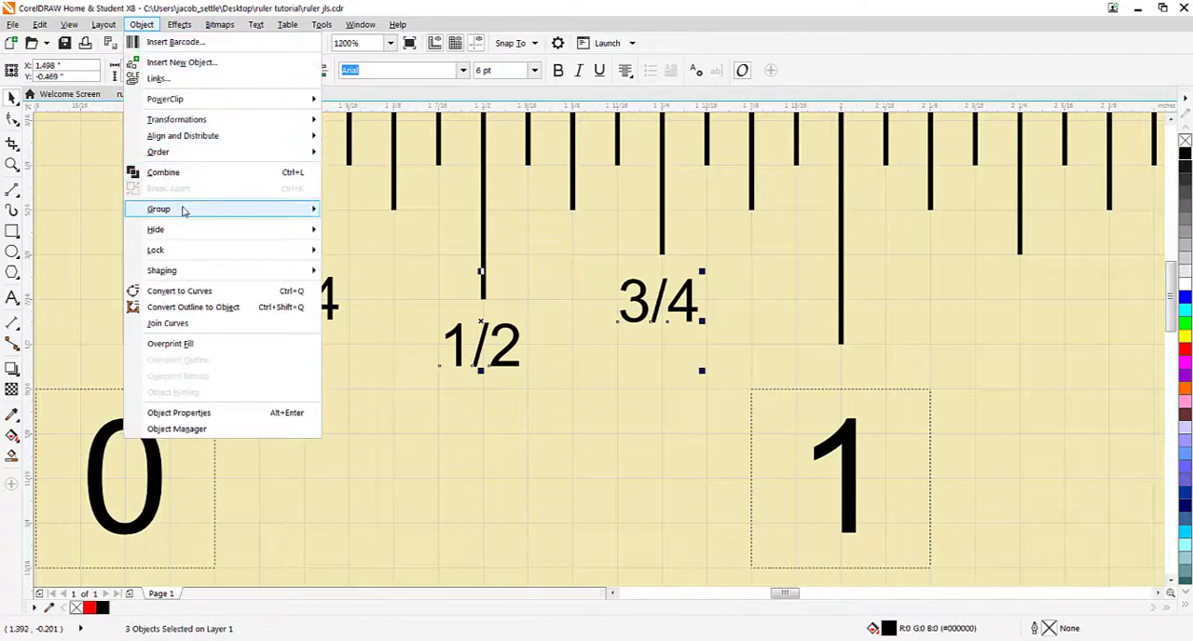
mouse_move(184, 211)
click(370, 217)
Step: Step and Repeat the grouped fraction labels with a 1.0-inch horizontal offset, 0.0-inch vertical offset and 11 copies
scroll(340, 192, down, 2)
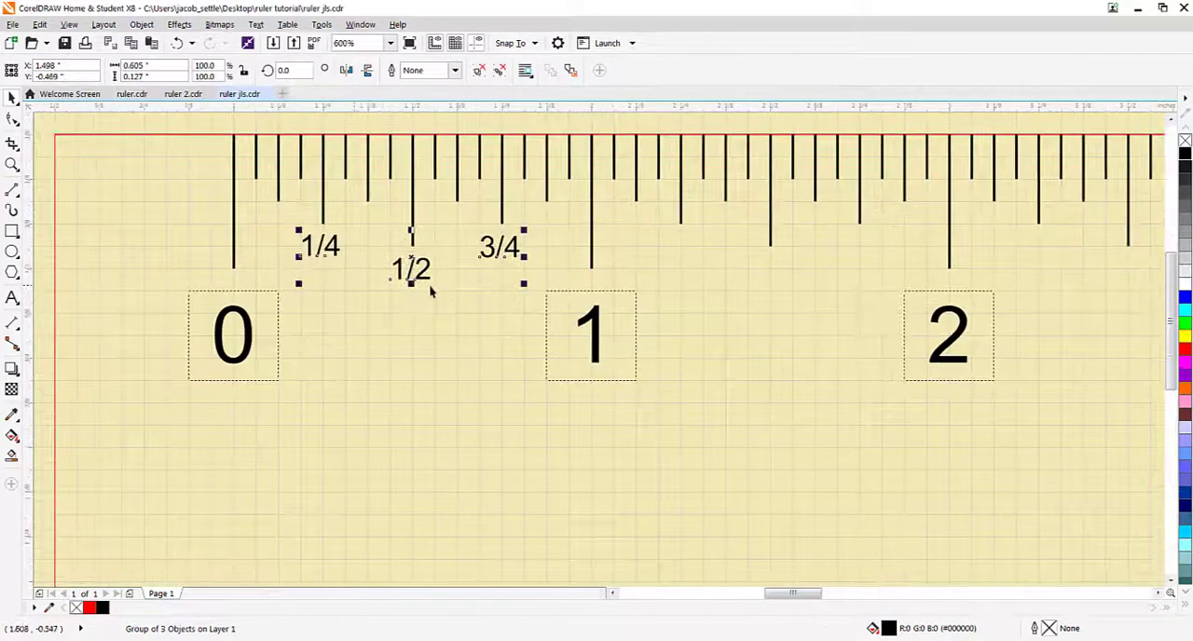
scroll(348, 331, down, 3)
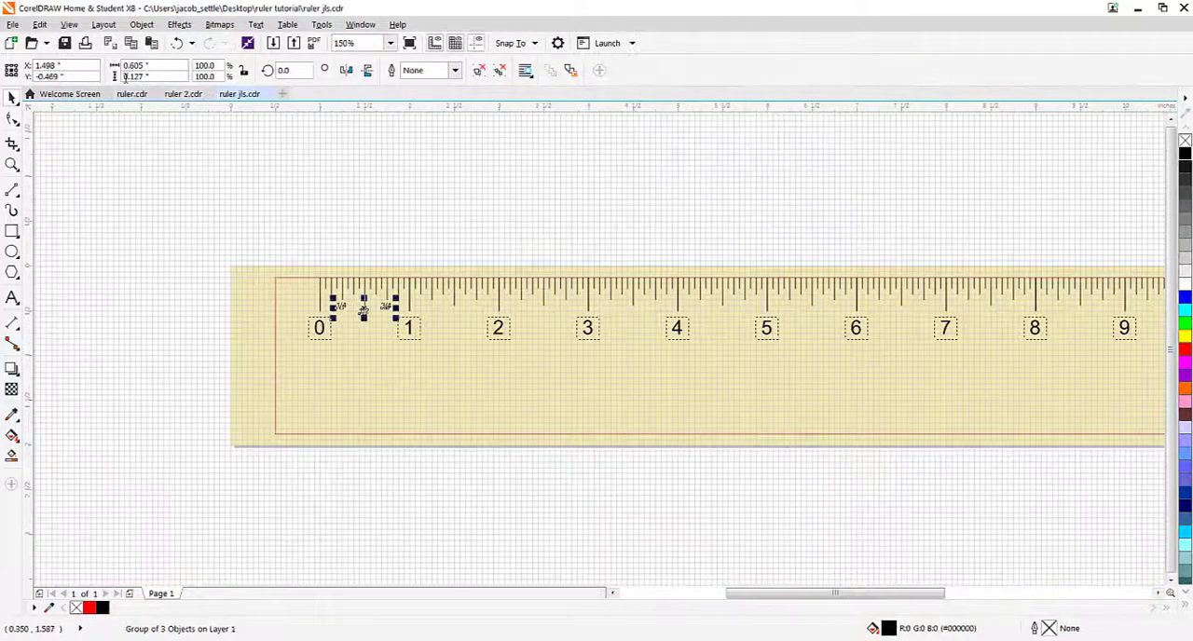
click(39, 24)
click(78, 227)
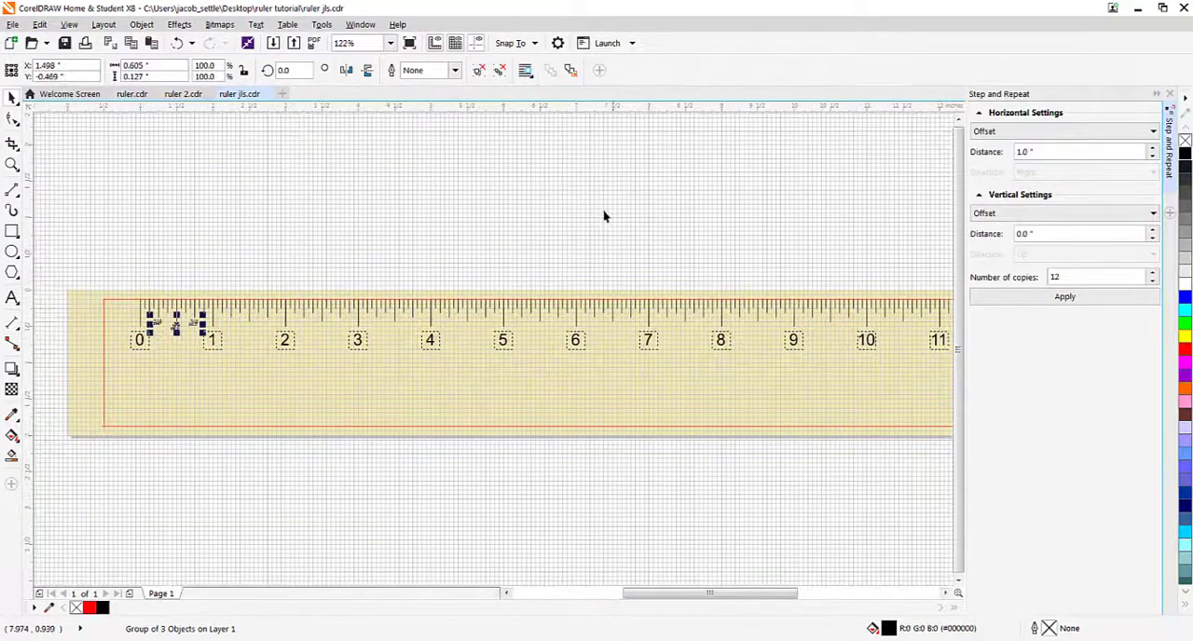
text(11)
click(1065, 297)
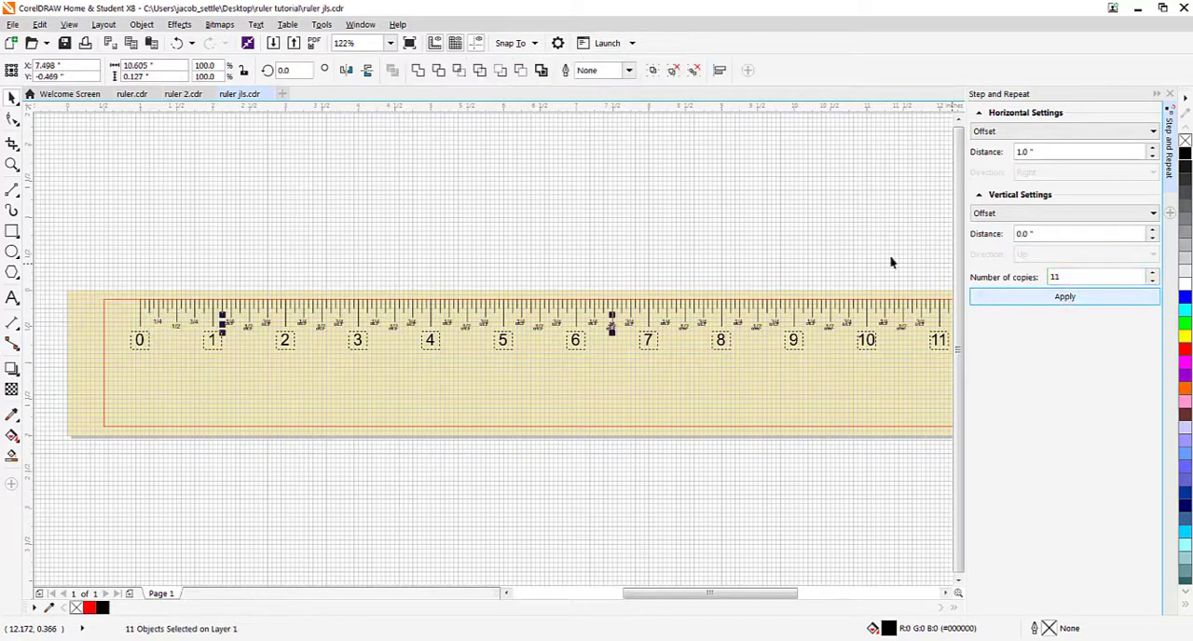
click(892, 261)
Step: Select all the inch and fraction labels along the ruler and lock them
scroll(732, 301, up, 3)
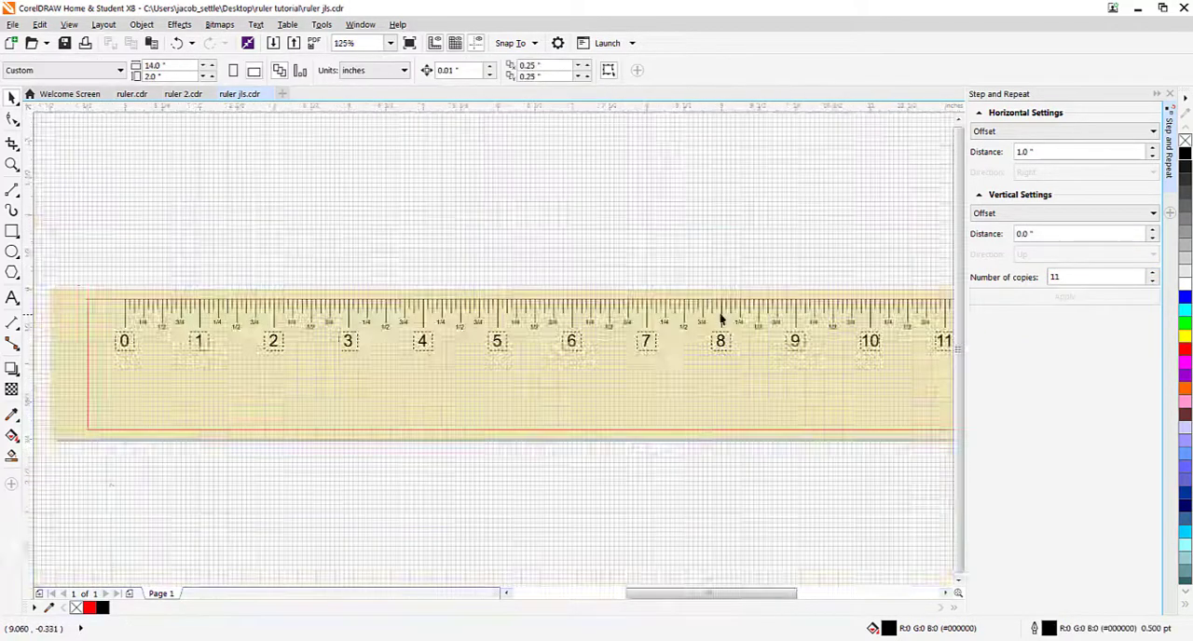
scroll(721, 320, down, 3)
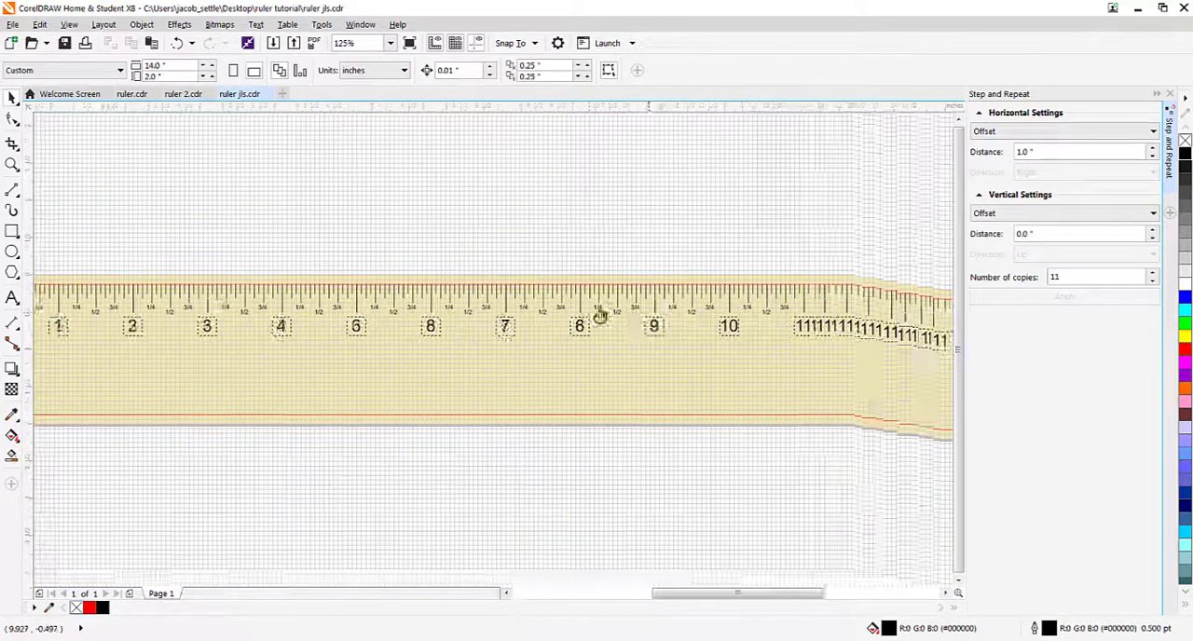
drag(517, 271, 519, 273)
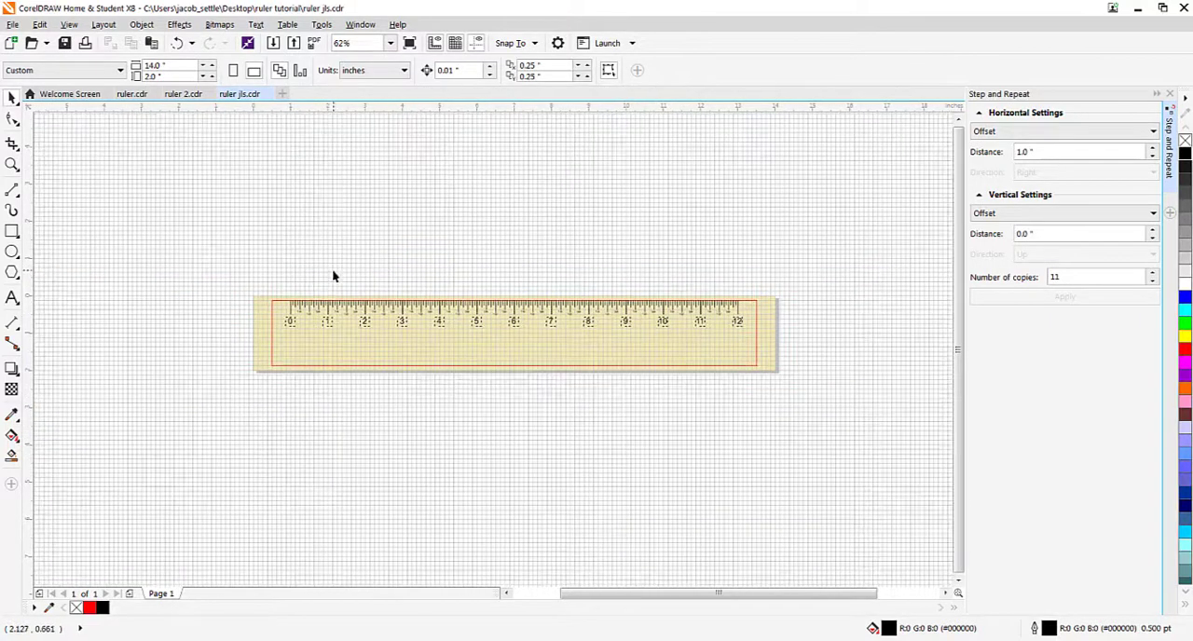
drag(219, 265, 762, 410)
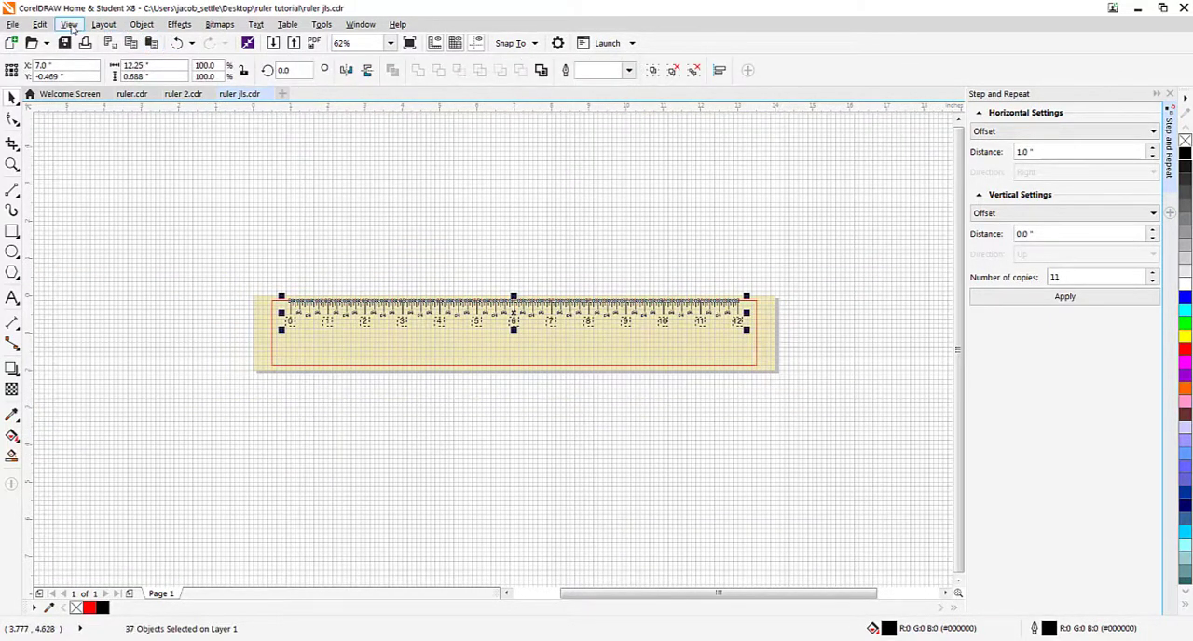
click(141, 25)
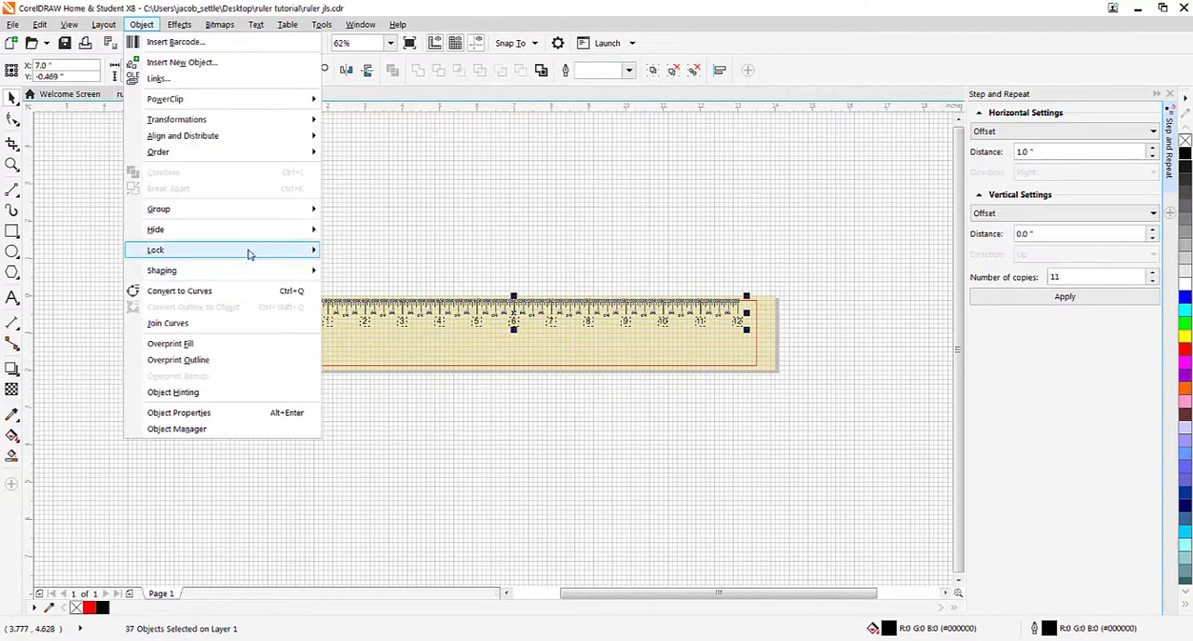
mouse_move(289, 250)
click(361, 252)
click(412, 245)
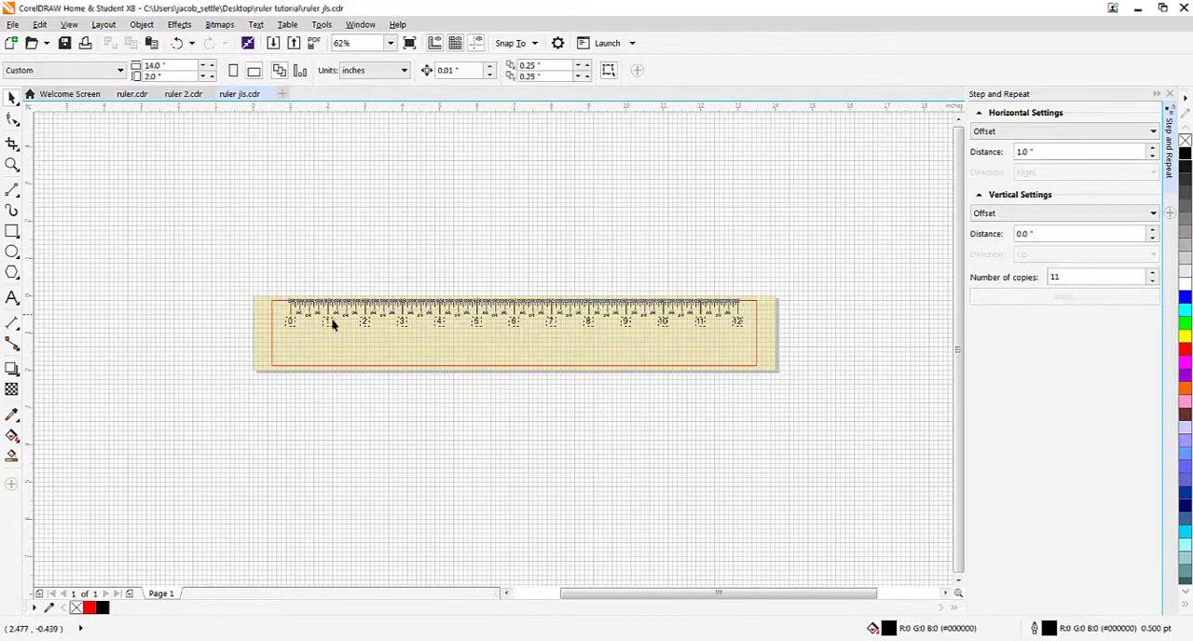
scroll(328, 327, up, 2)
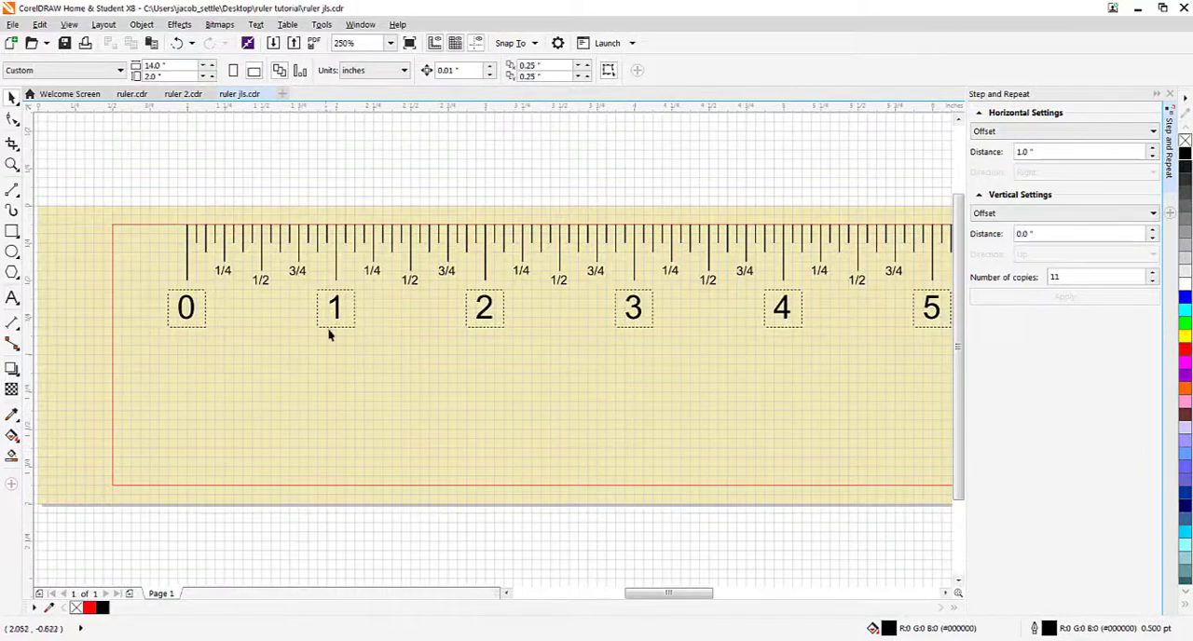
scroll(326, 317, down, 2)
scroll(419, 307, up, 1)
scroll(403, 292, down, 1)
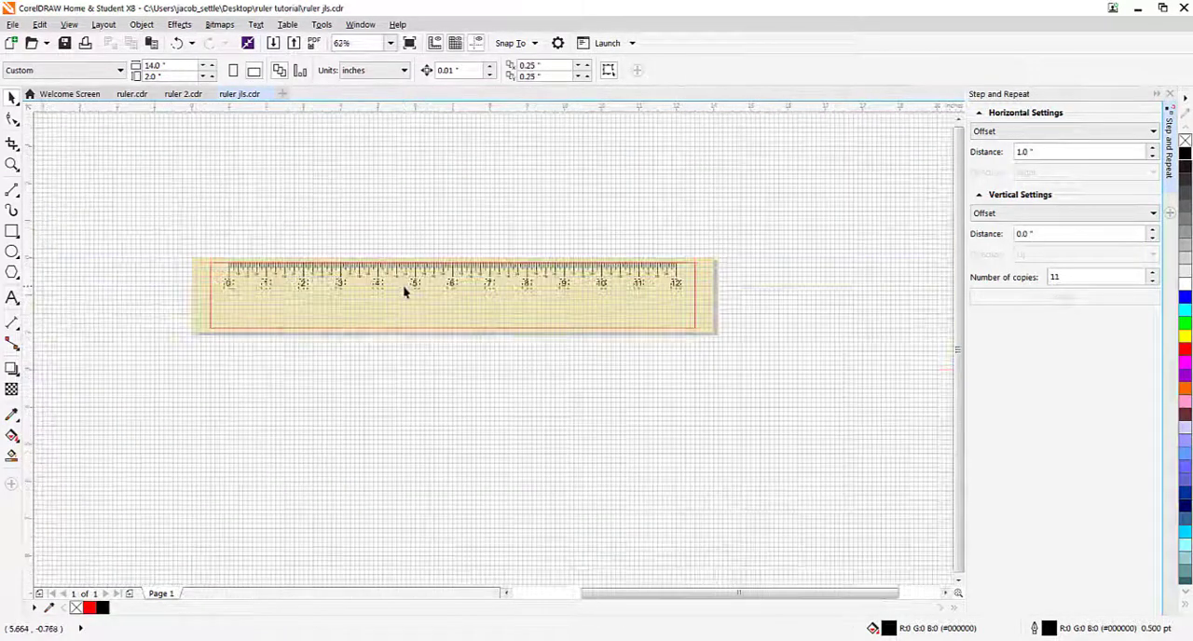